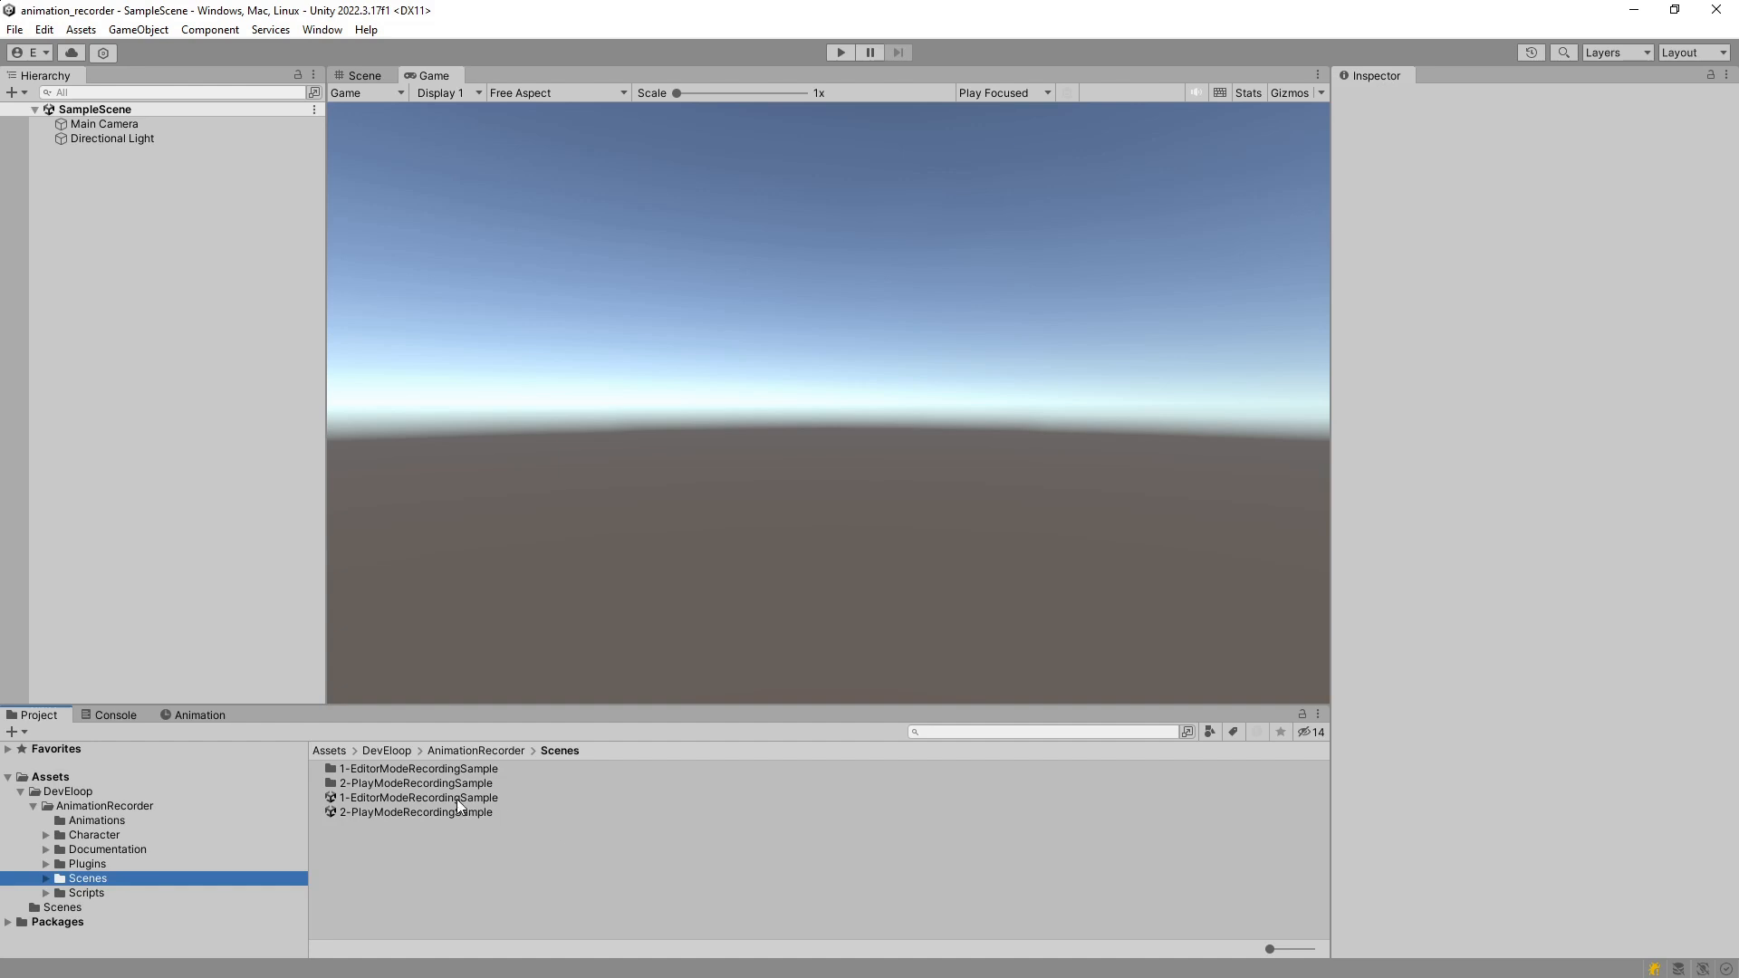
# Open the 1-EditorModeRecordingSample scene and dock the Animation Recorder window beside the Inspector
pyautogui.doubleClick(449, 797)
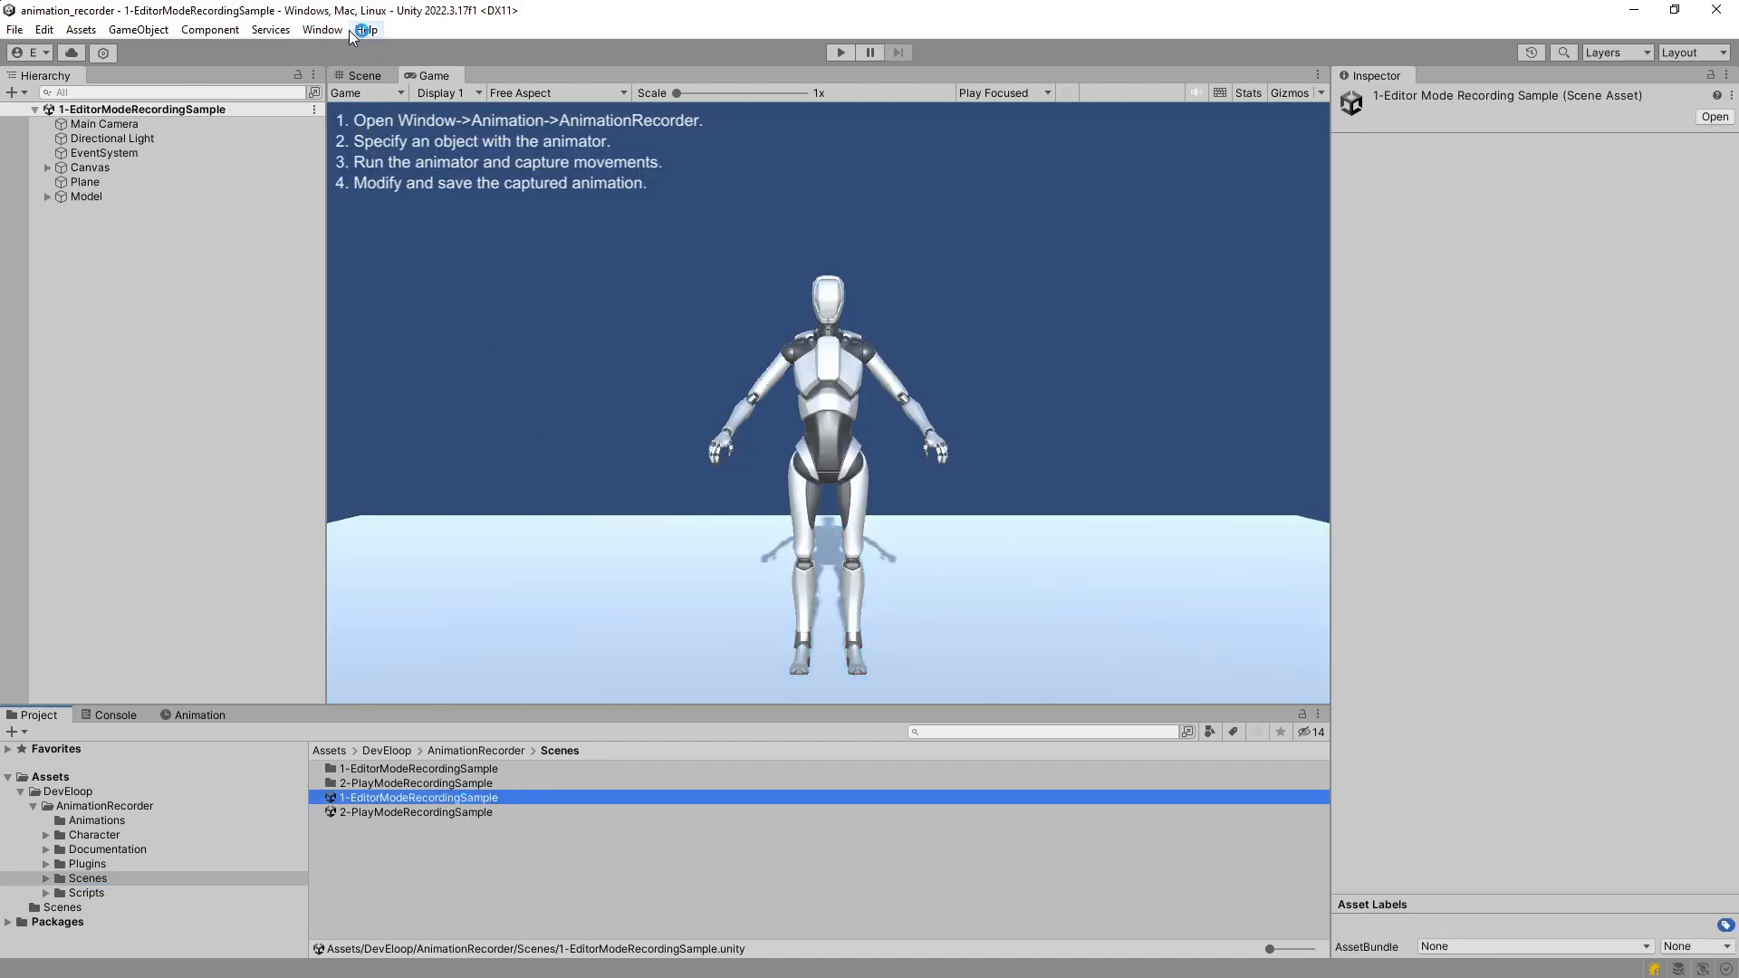
pyautogui.click(332, 30)
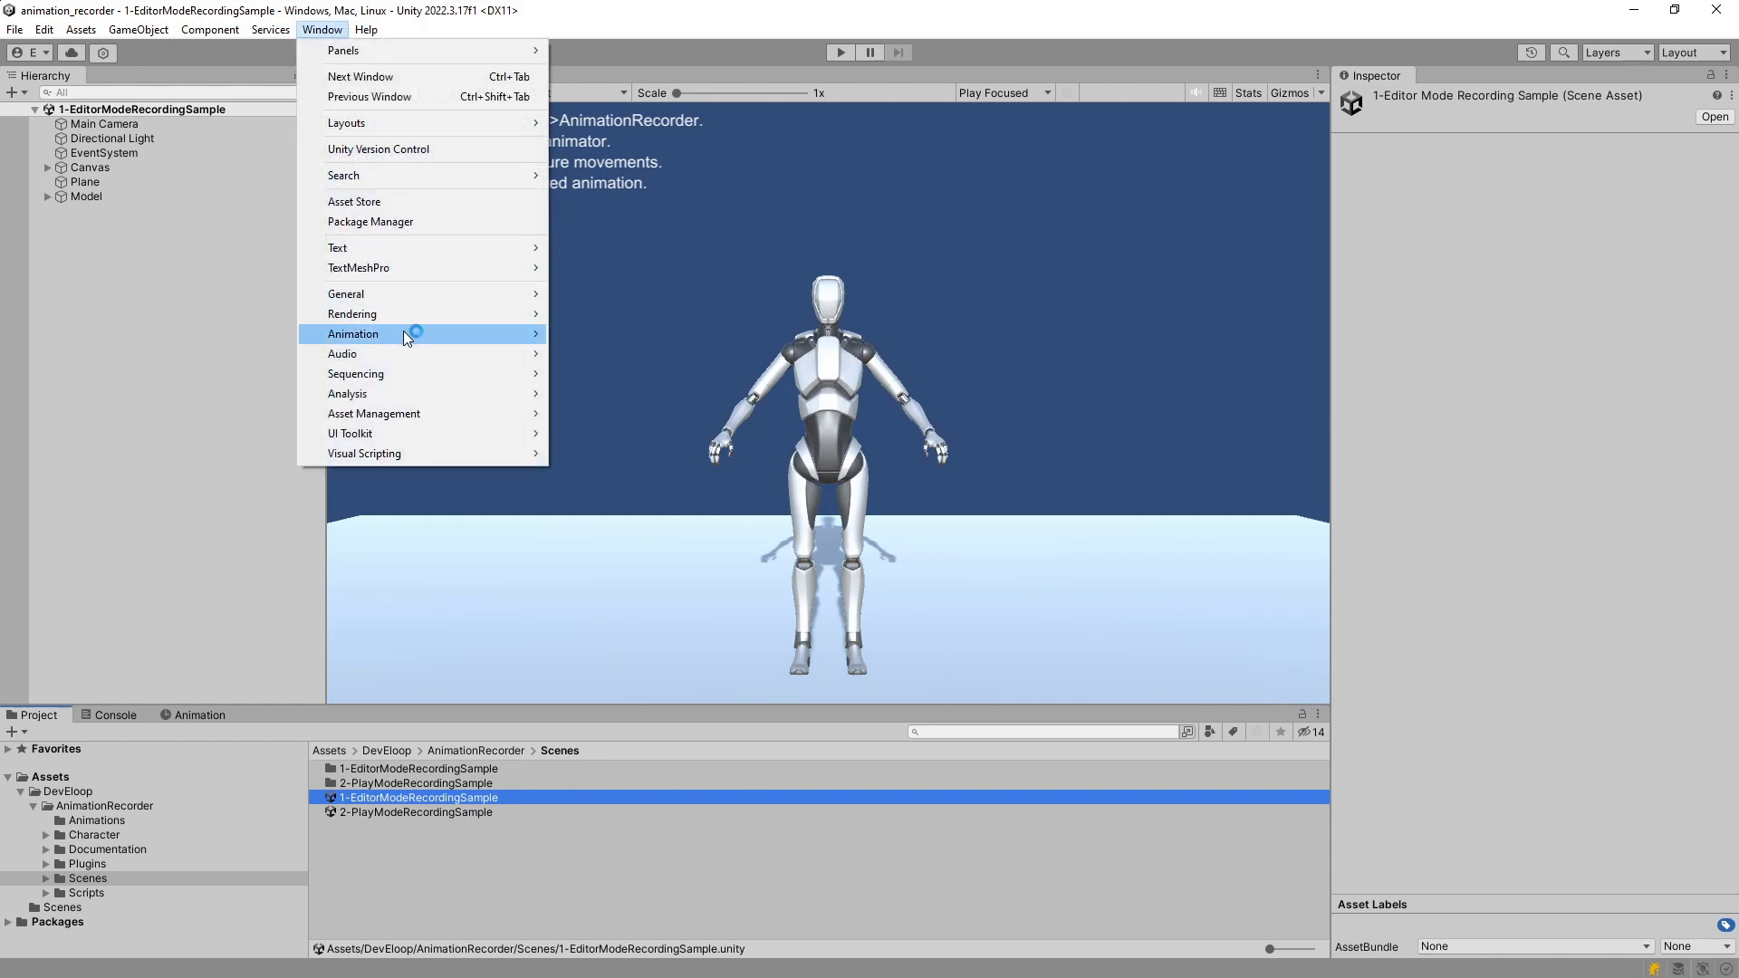
pyautogui.moveTo(405, 333)
pyautogui.click(674, 399)
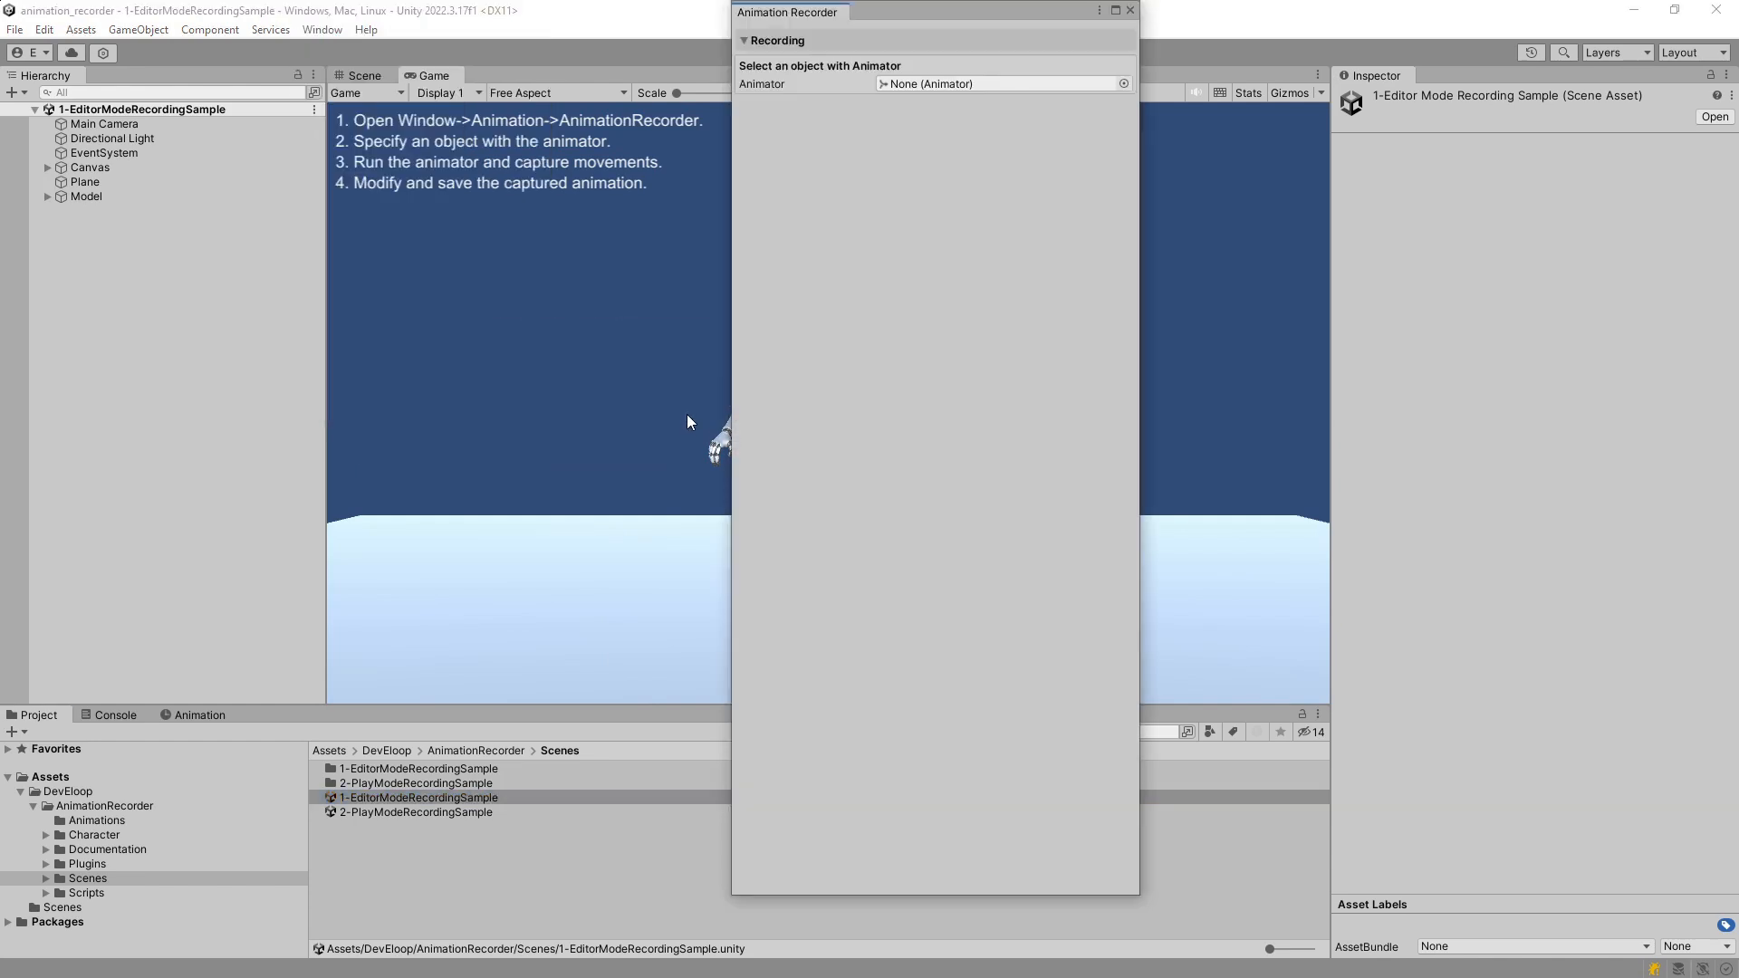
pyautogui.moveTo(800, 18); pyautogui.dragTo(1388, 73)
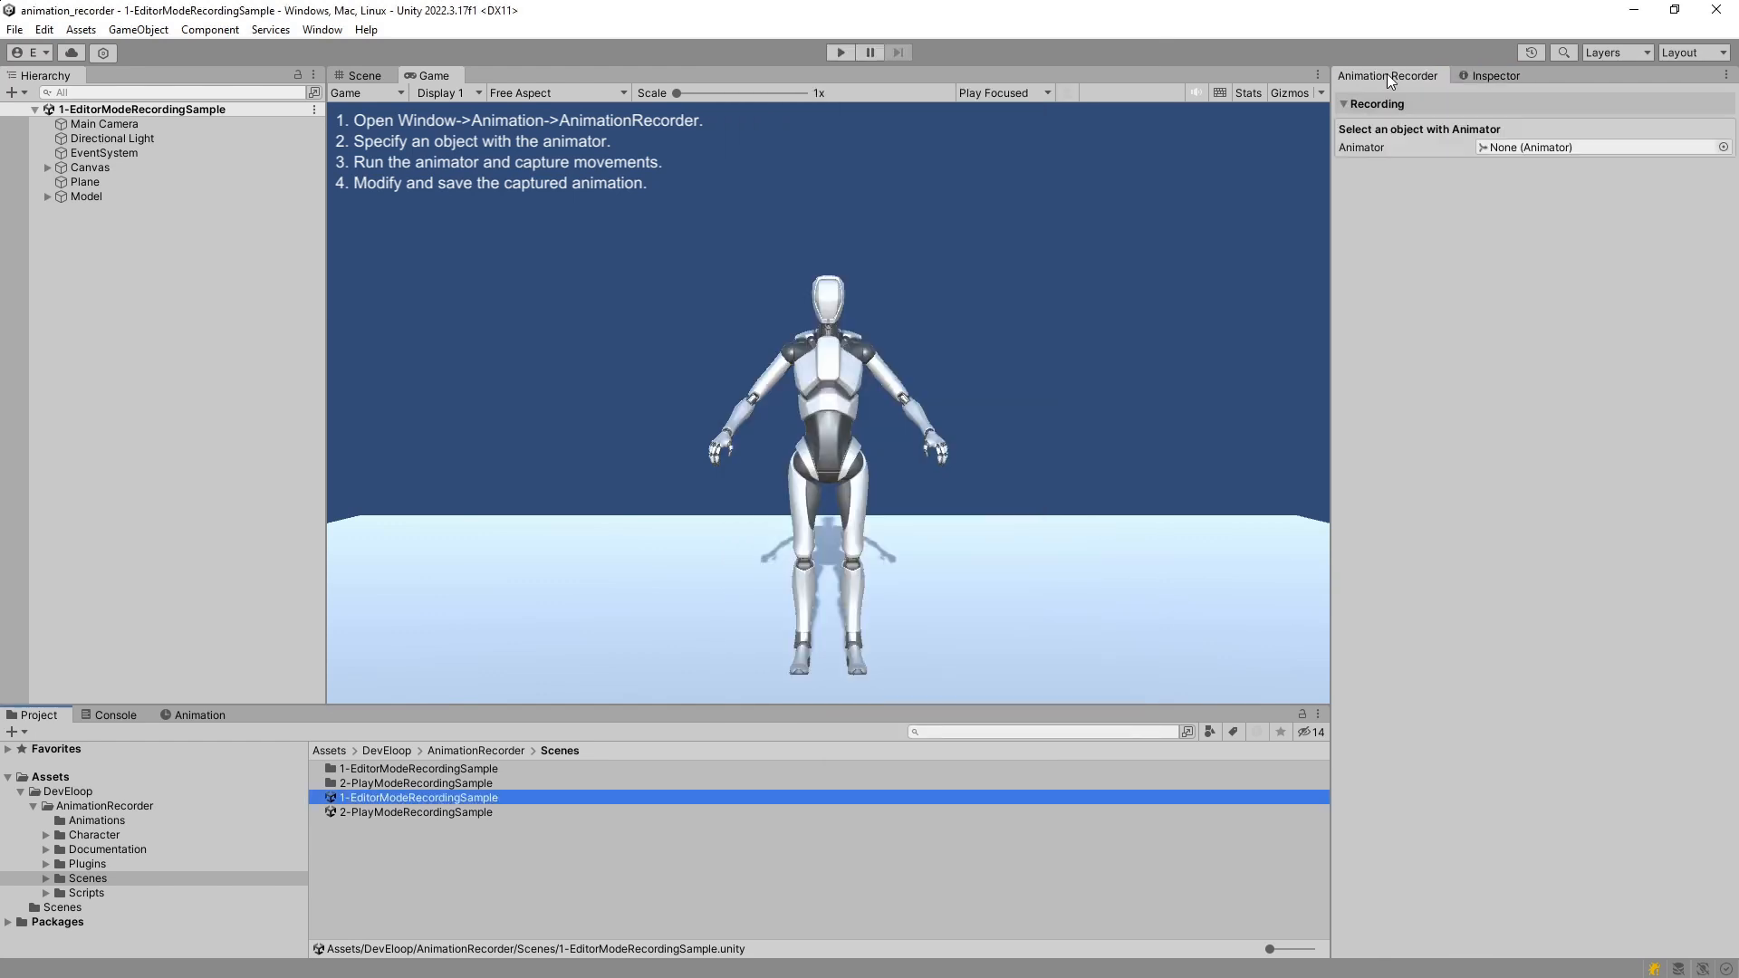
# Assign Model as the Animation Recorder's animator and record its Idle motion by running and stopping the animator
pyautogui.moveTo(64, 193); pyautogui.dragTo(1558, 144)
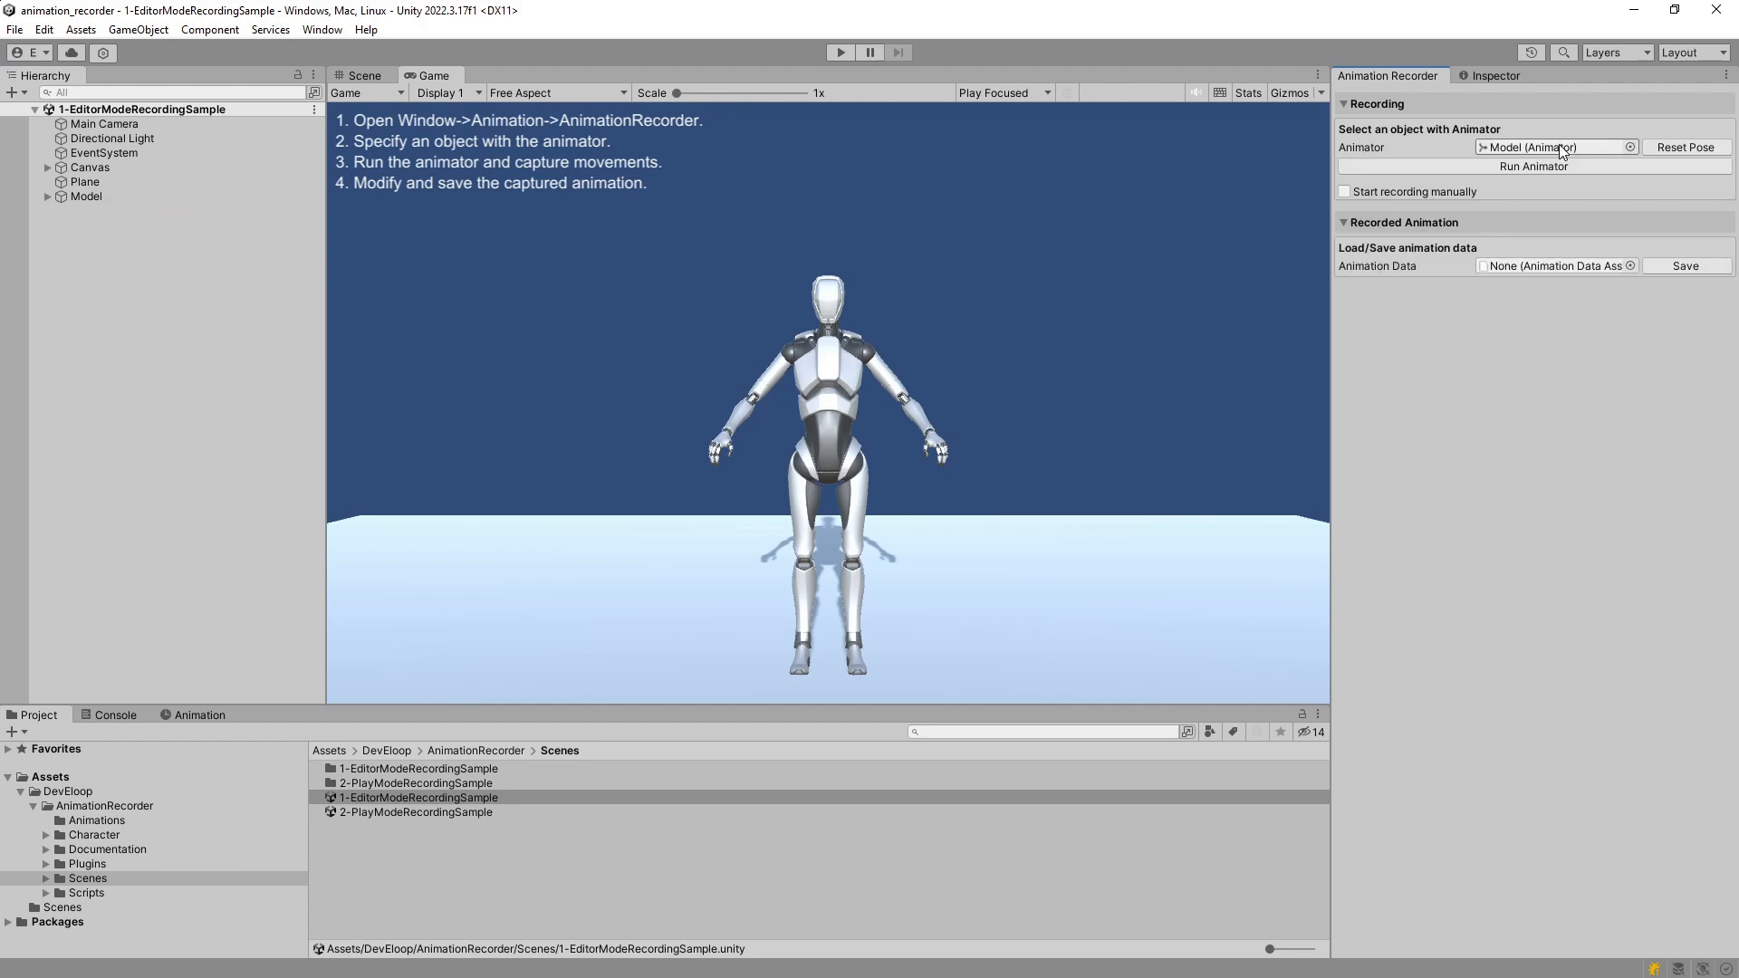
pyautogui.click(1546, 166)
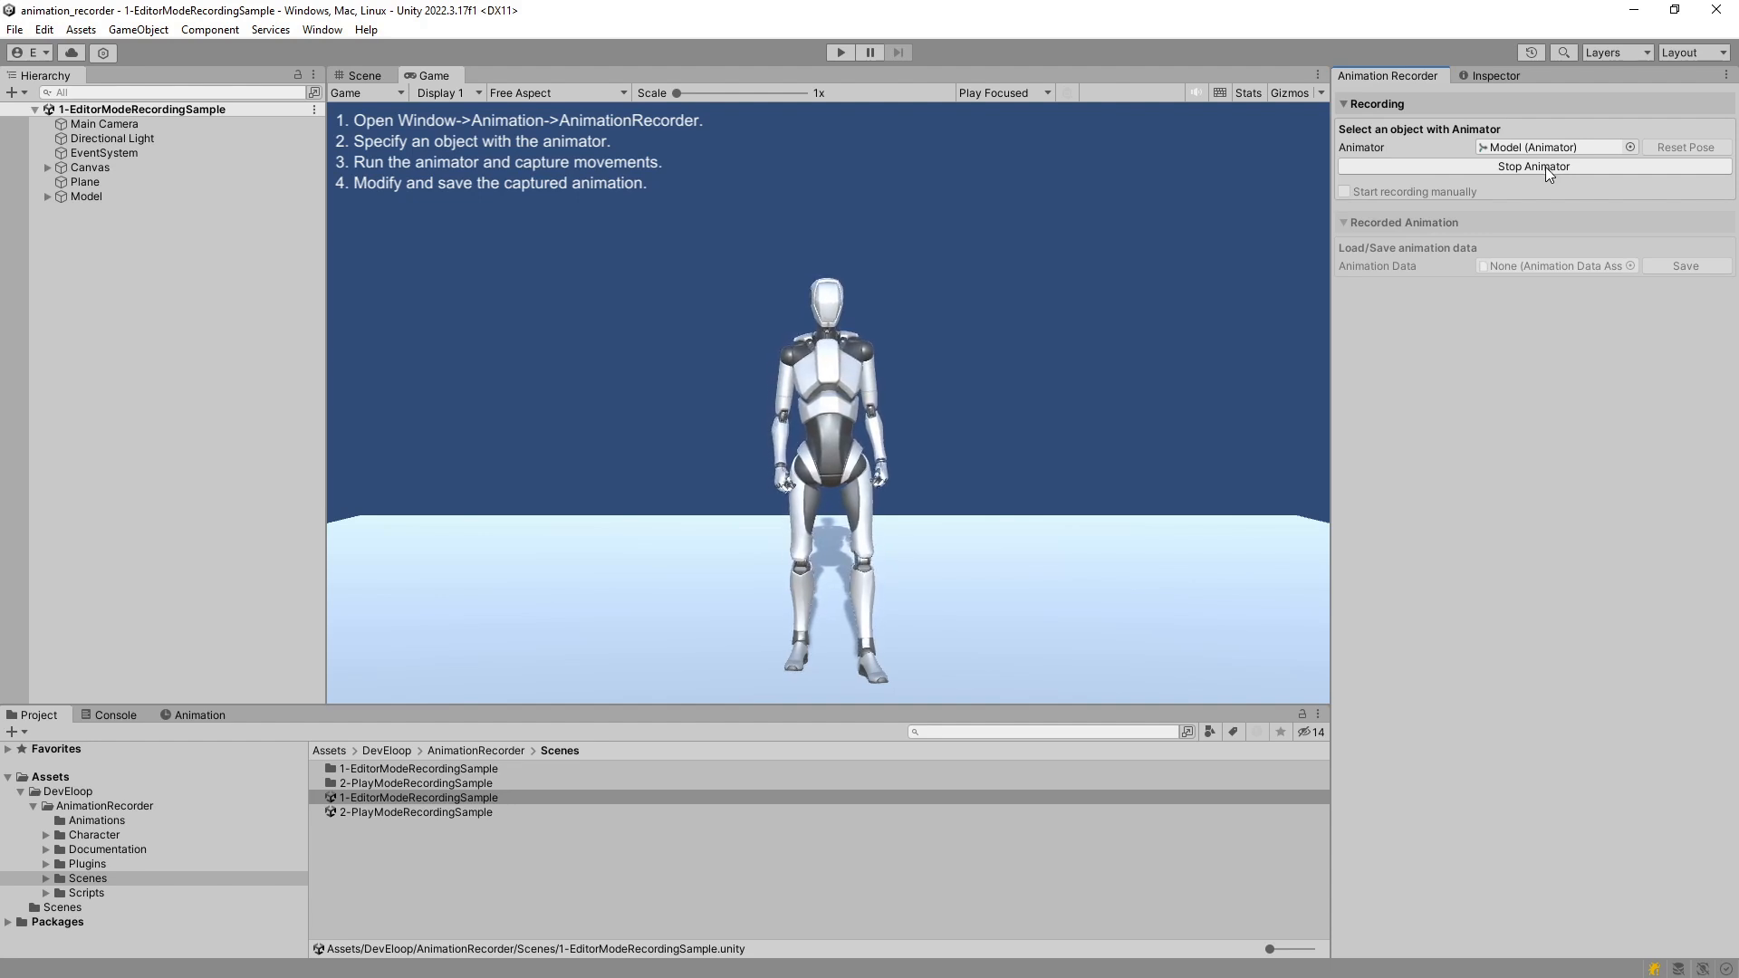
pyautogui.click(1546, 167)
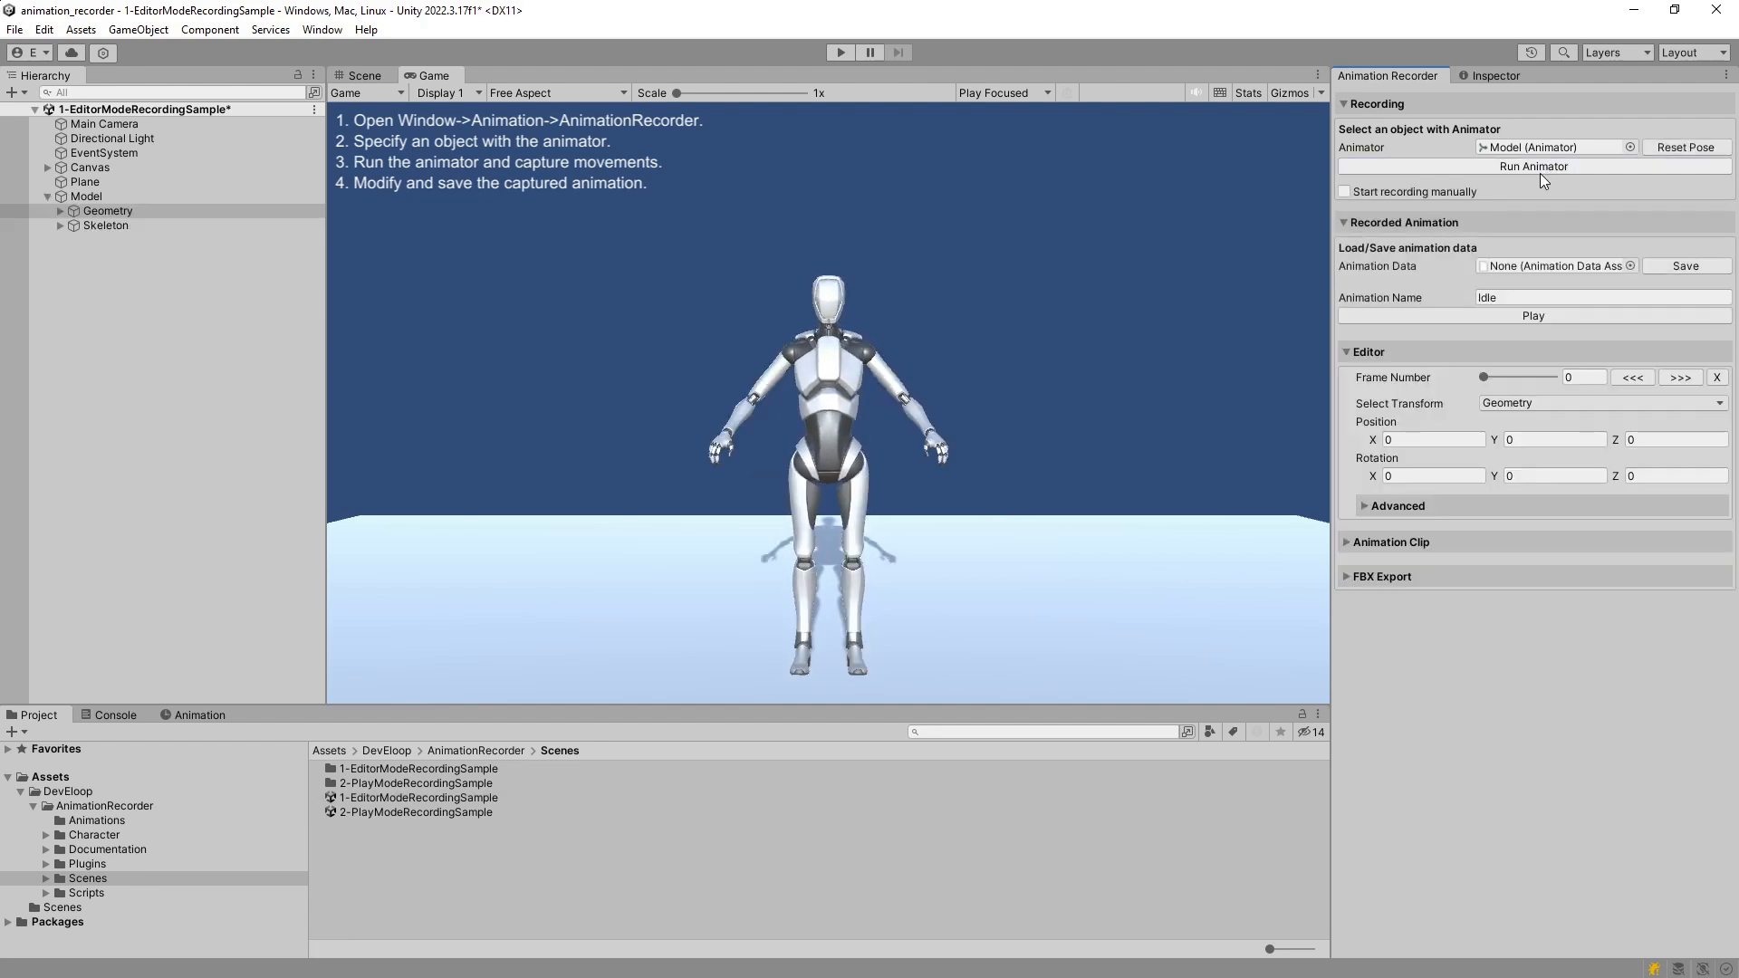
# Play back the recorded Idle animation, stop it and return to frame 0
pyautogui.click(1529, 317)
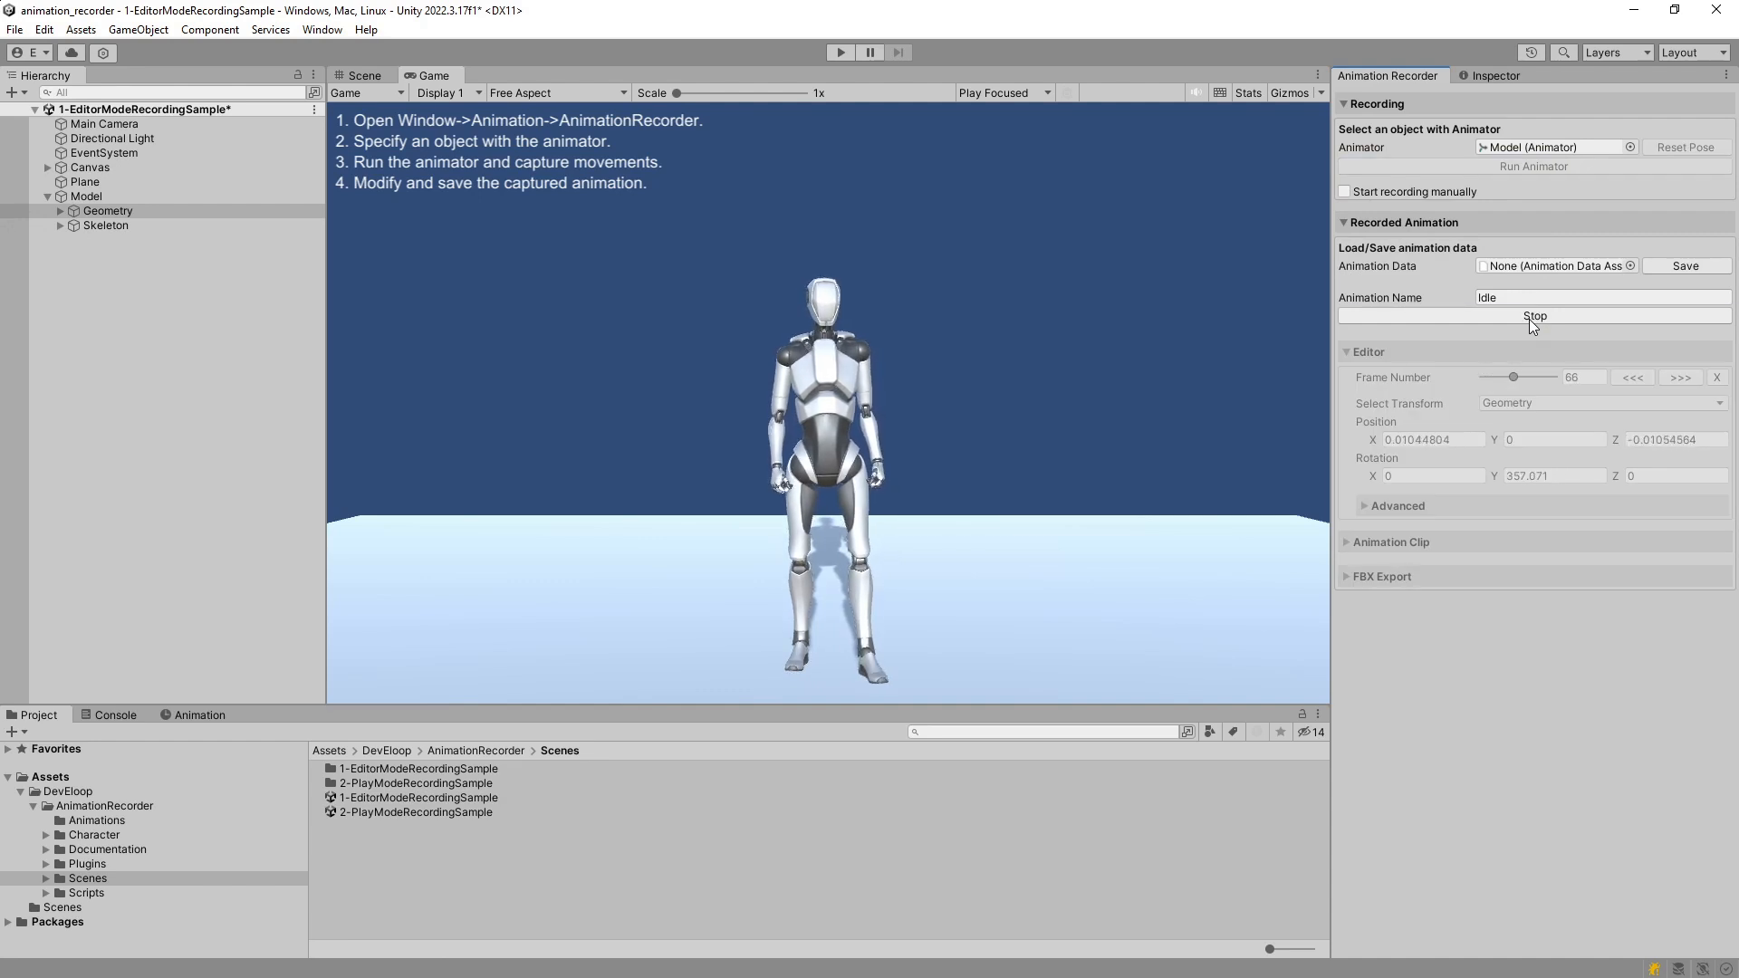
pyautogui.click(1529, 317)
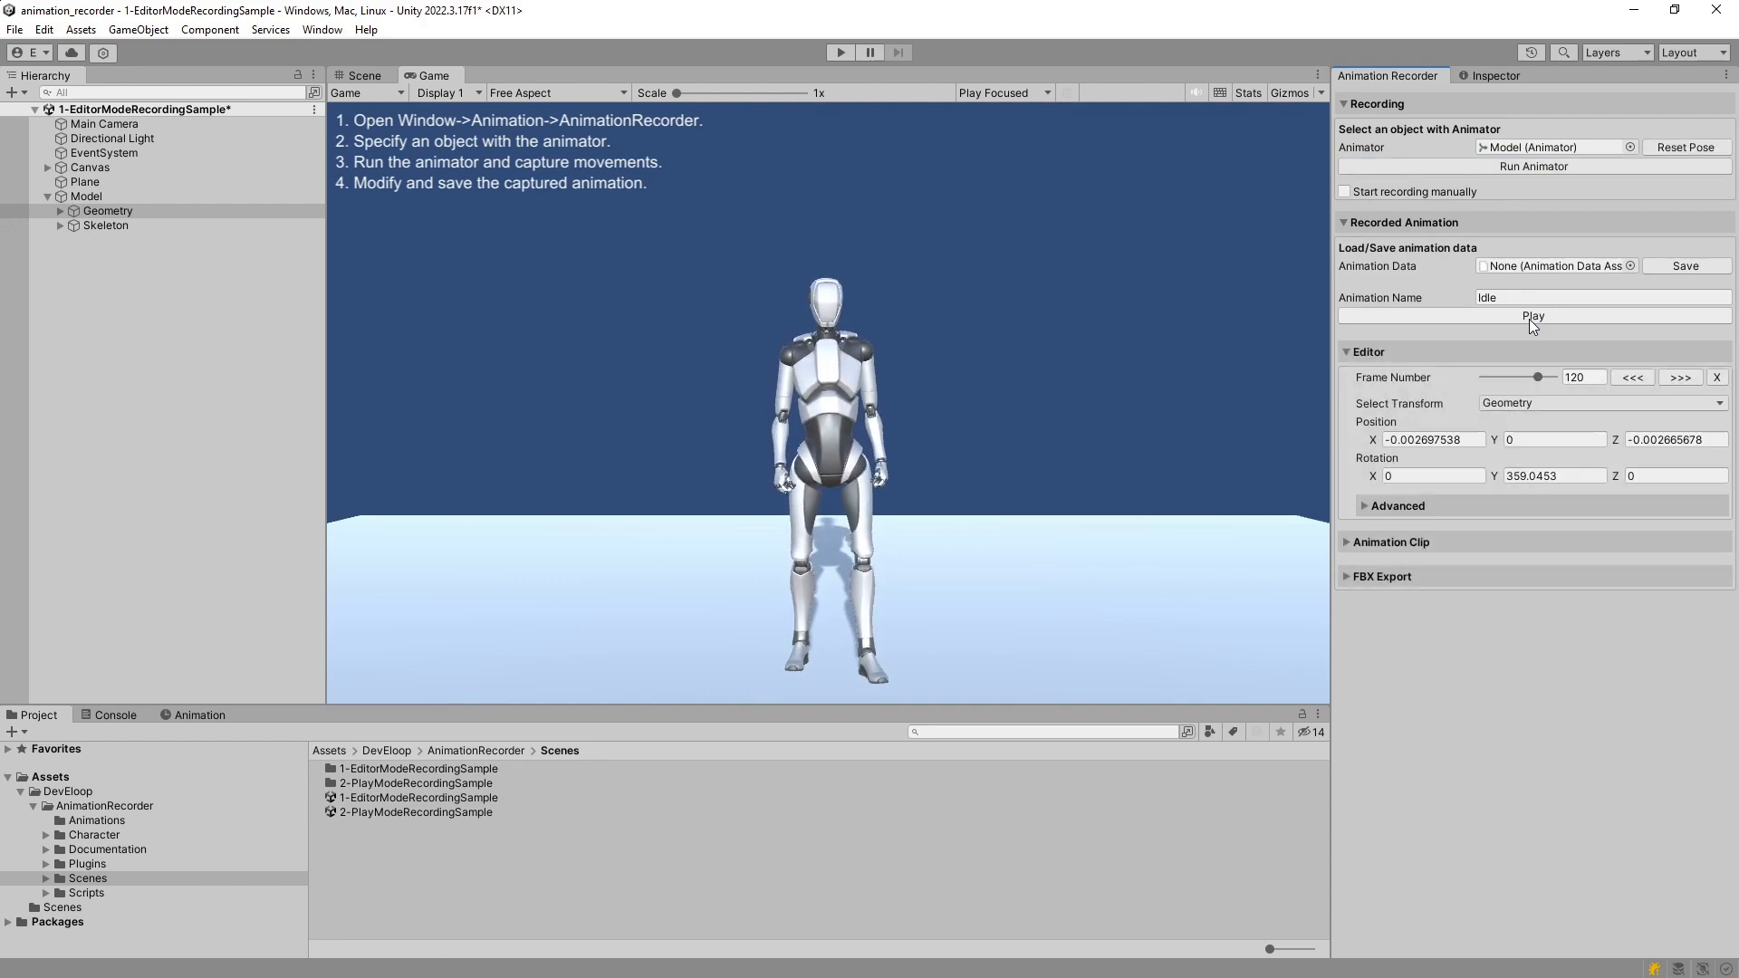
pyautogui.moveTo(1537, 377); pyautogui.dragTo(491, 174)
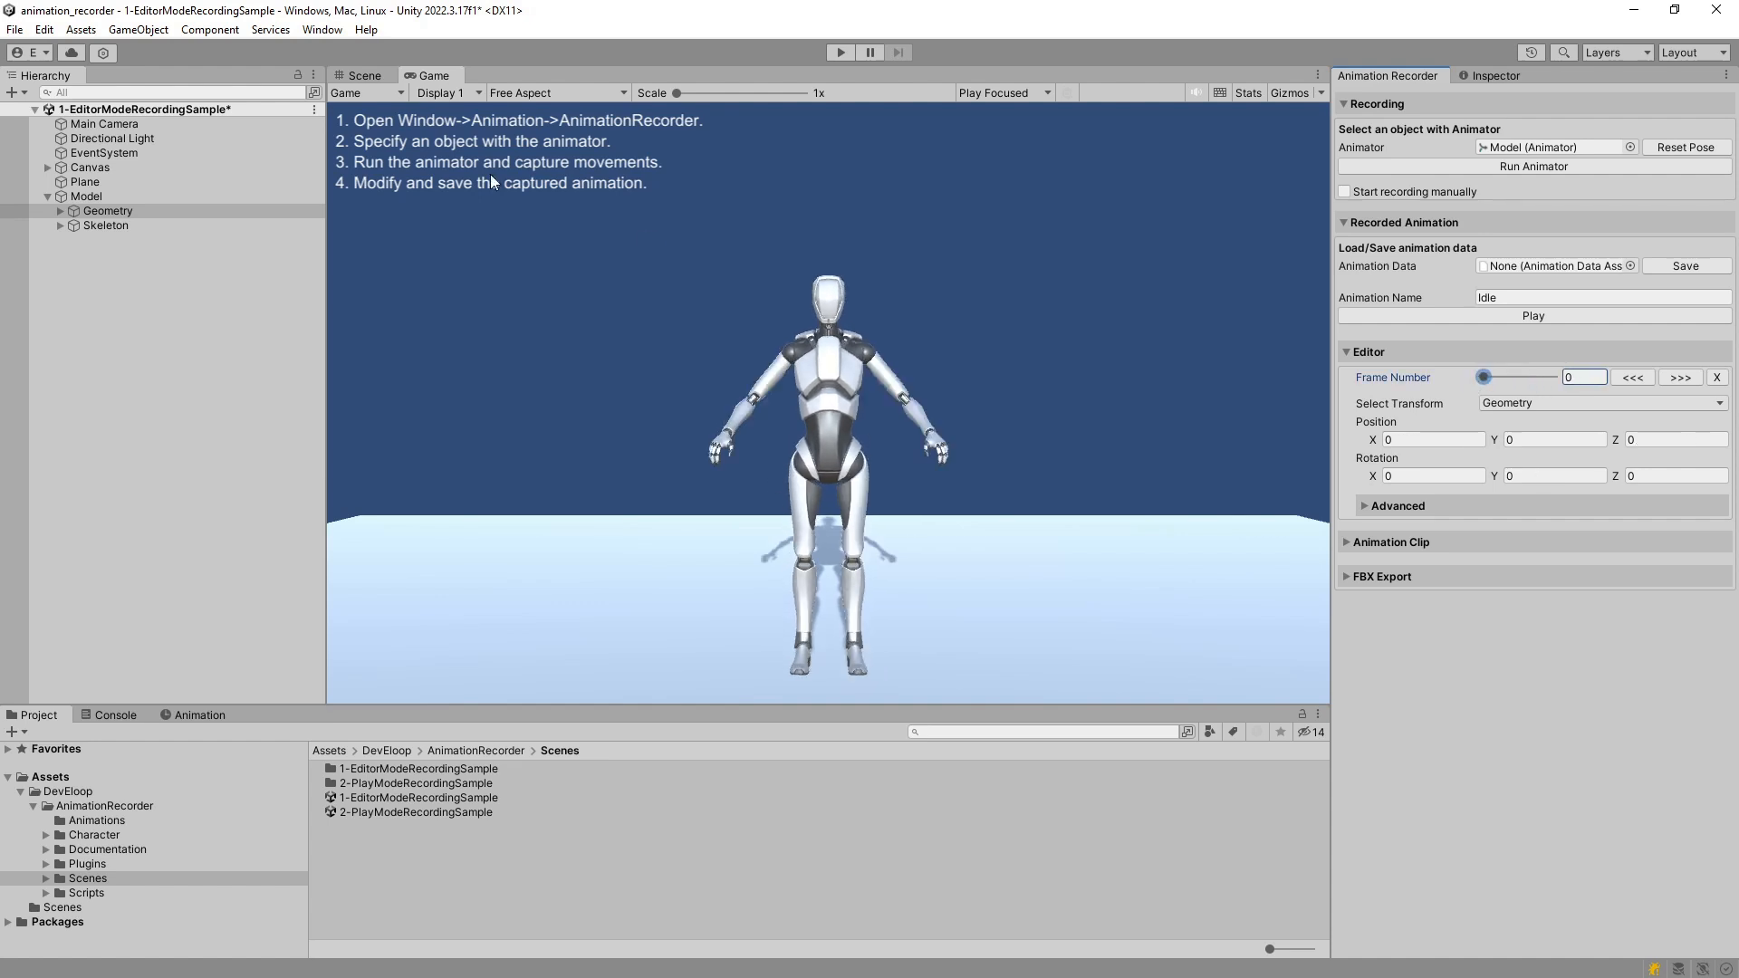
# Rotate the model's Spine bone slightly about its vertical axis in the Scene view at frame 0
pyautogui.click(357, 80)
pyautogui.scroll(4, 862, 393)
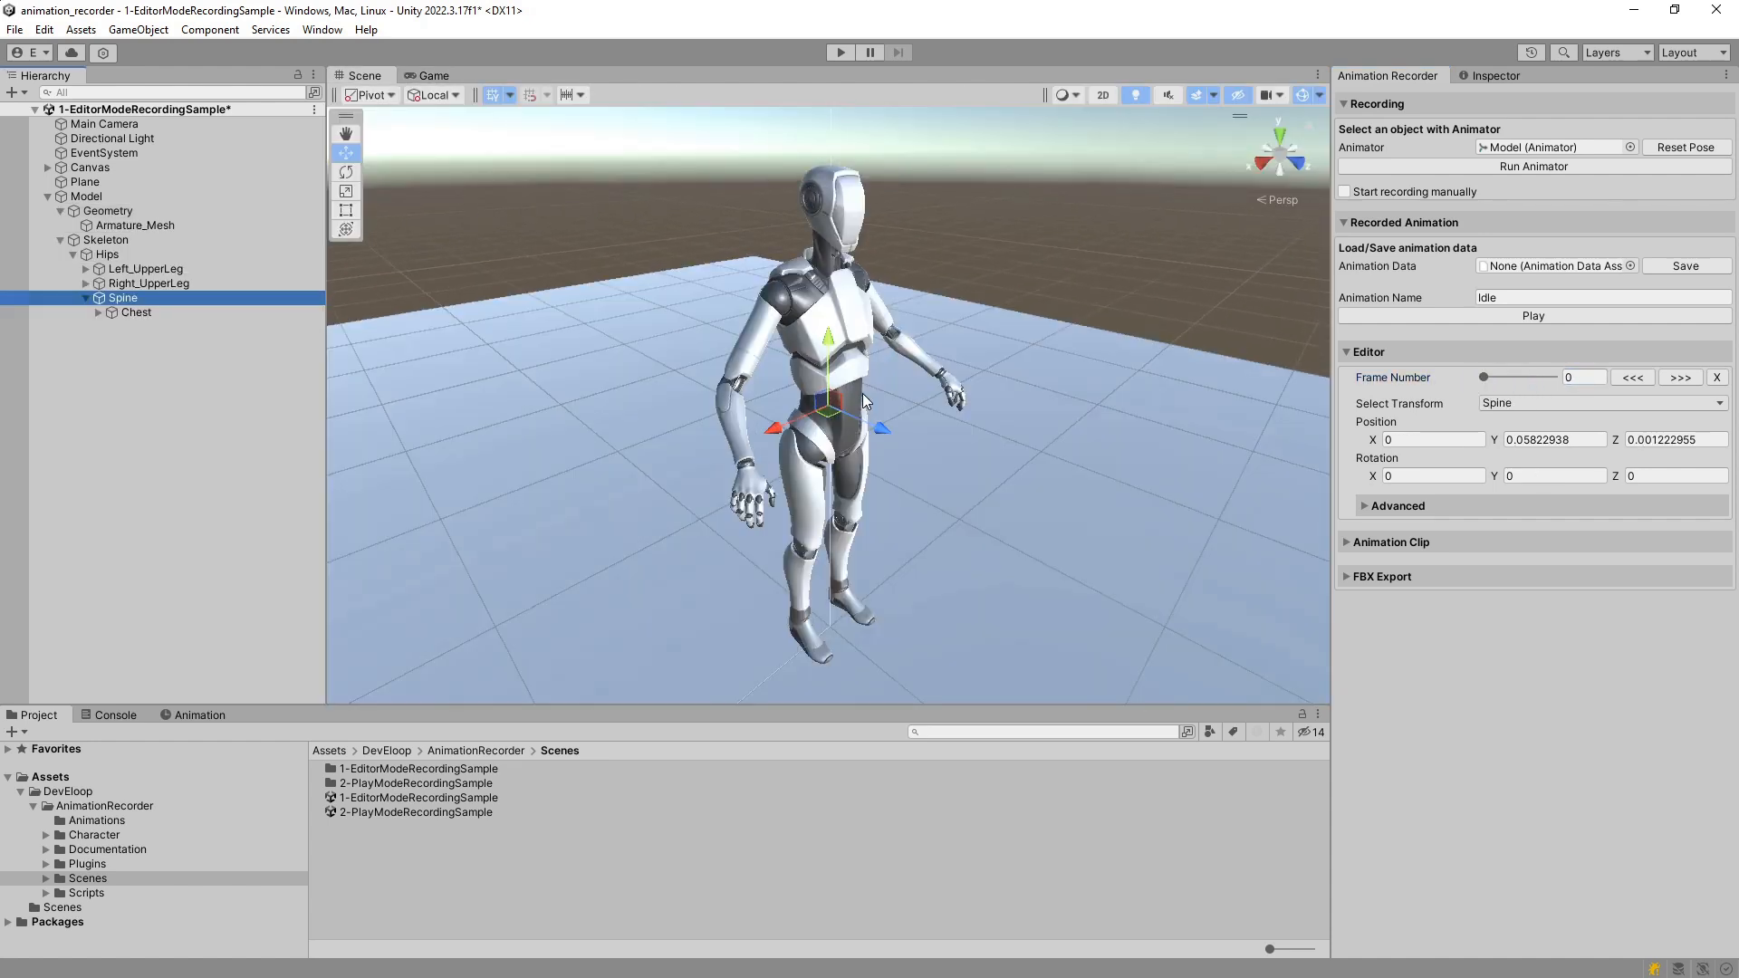
pyautogui.keyDown('alt'); pyautogui.moveTo(863, 394); pyautogui.dragTo(921, 330); pyautogui.keyUp('alt')
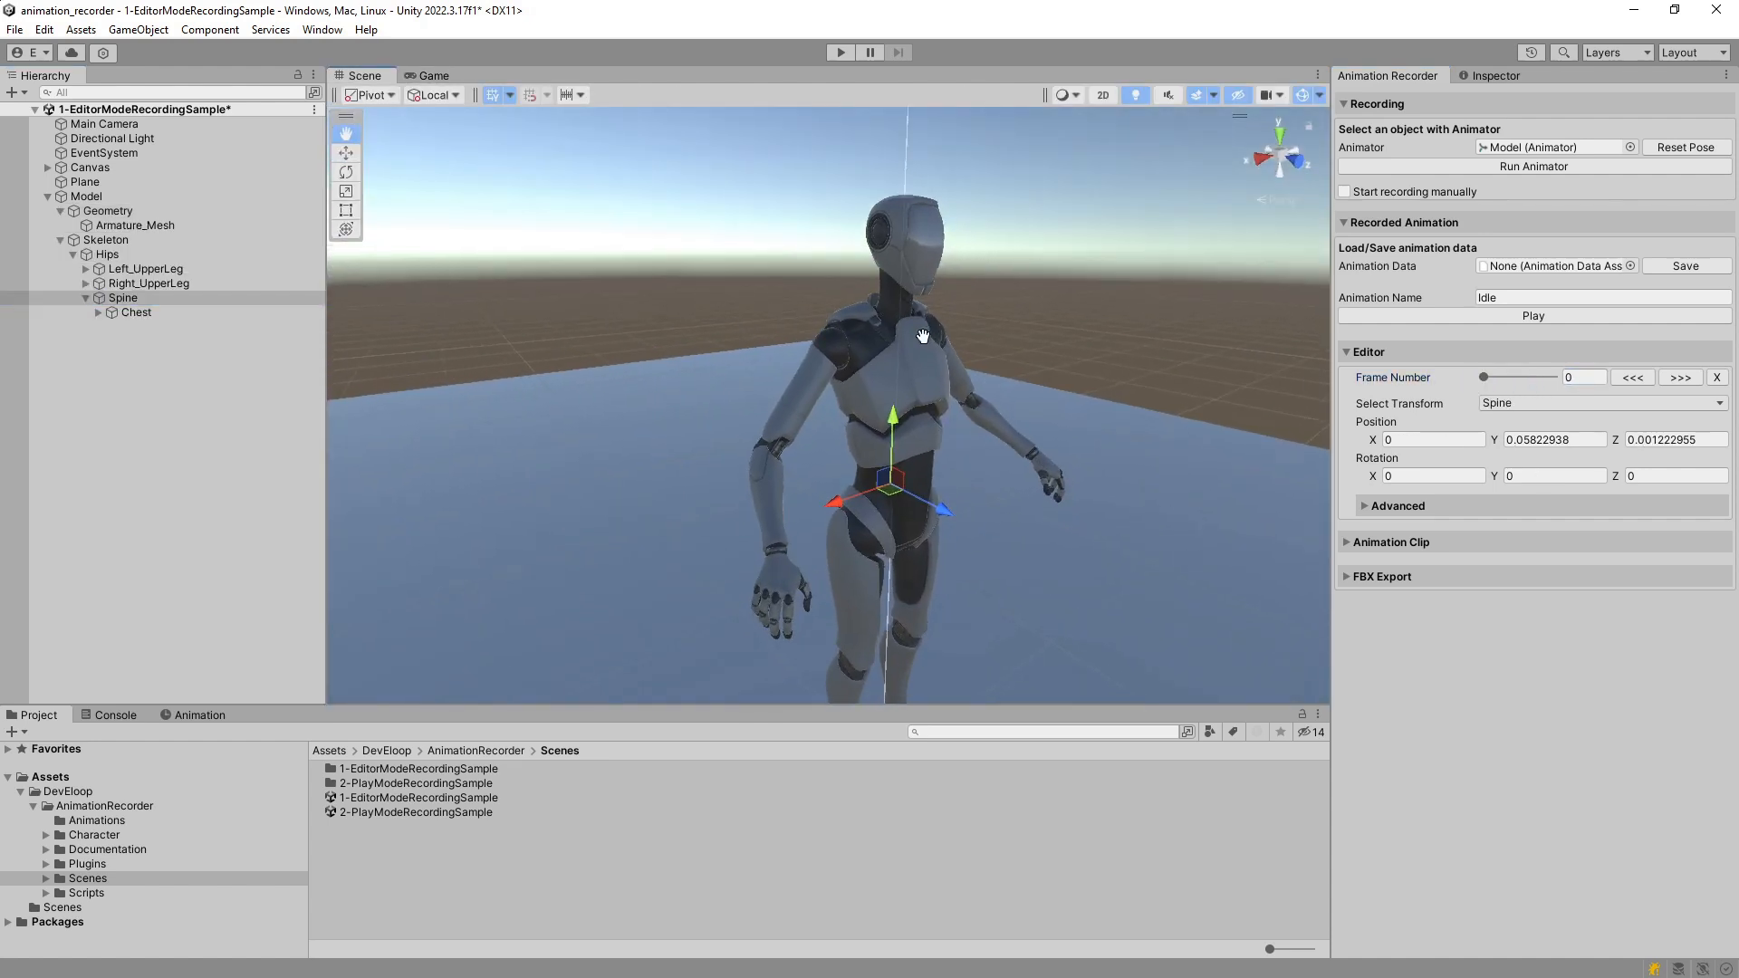
pyautogui.moveTo(921, 330); pyautogui.dragTo(673, 265, button='middle')
pyautogui.click(346, 172)
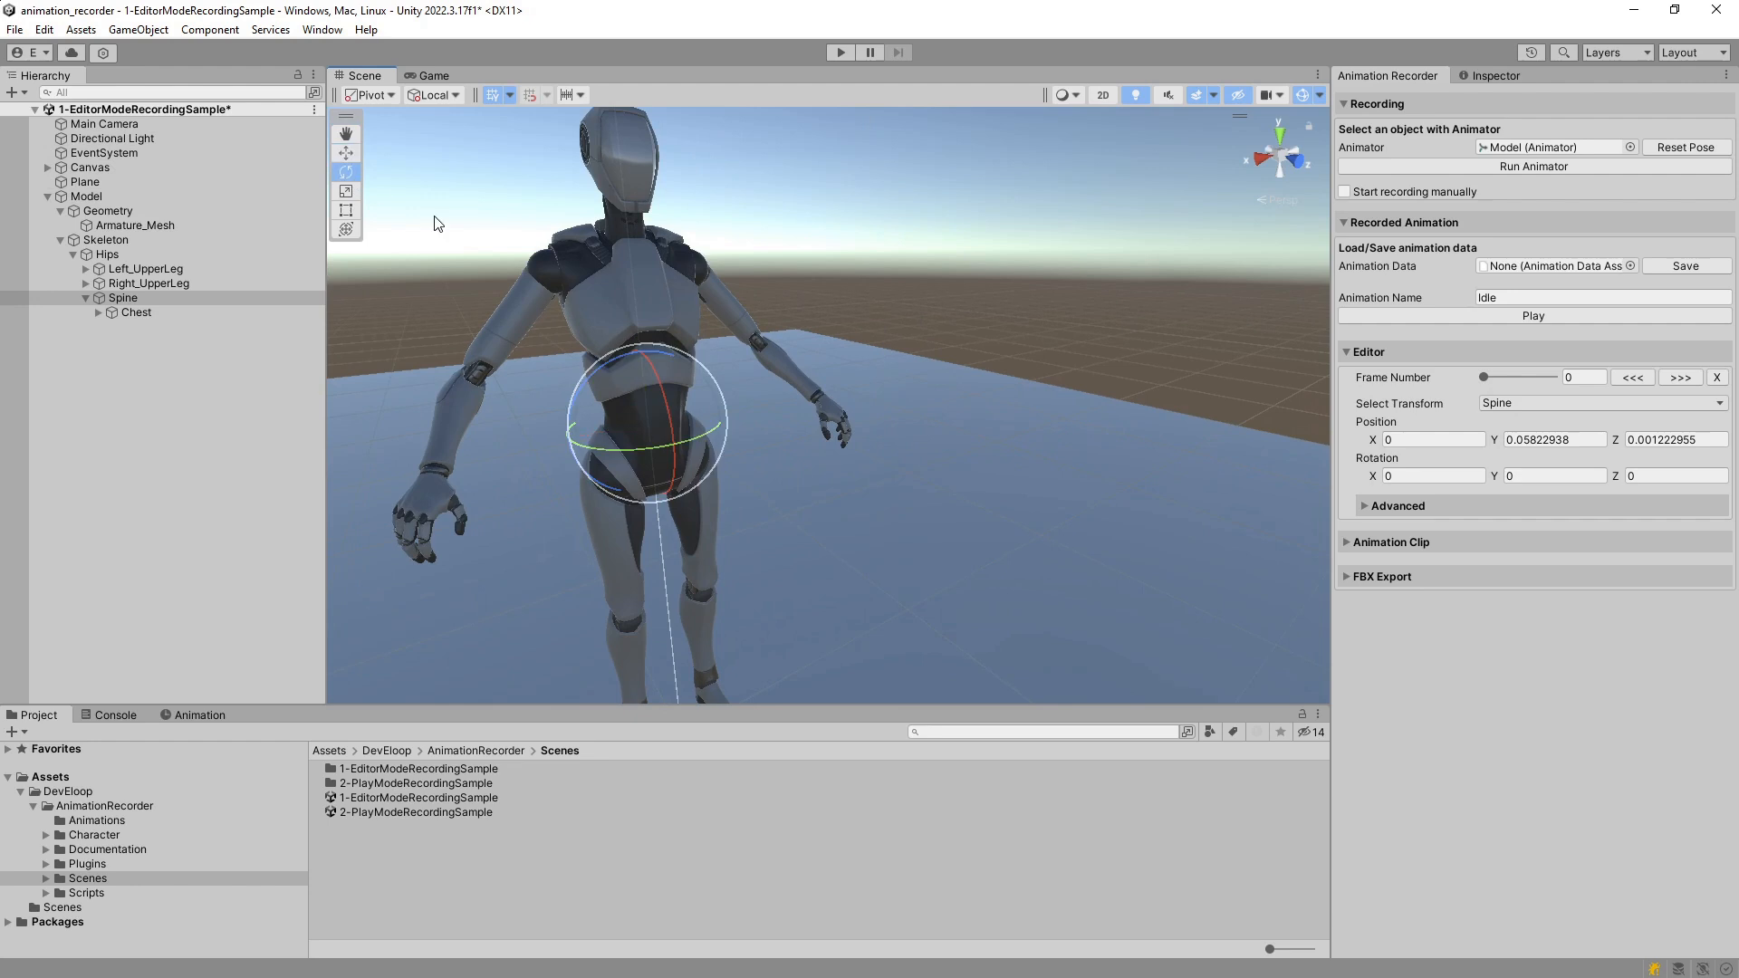
pyautogui.moveTo(605, 444)
pyautogui.mouseDown()
pyautogui.moveTo(661, 447)
pyautogui.moveTo(578, 444)
pyautogui.moveTo(633, 439)
pyautogui.mouseUp()
# Rotate the Head bone to about 334° on Y at frame 0 and scrub the first frames to check it
pyautogui.scroll(-3, 654, 402)
pyautogui.moveTo(654, 402); pyautogui.dragTo(732, 417, button='middle')
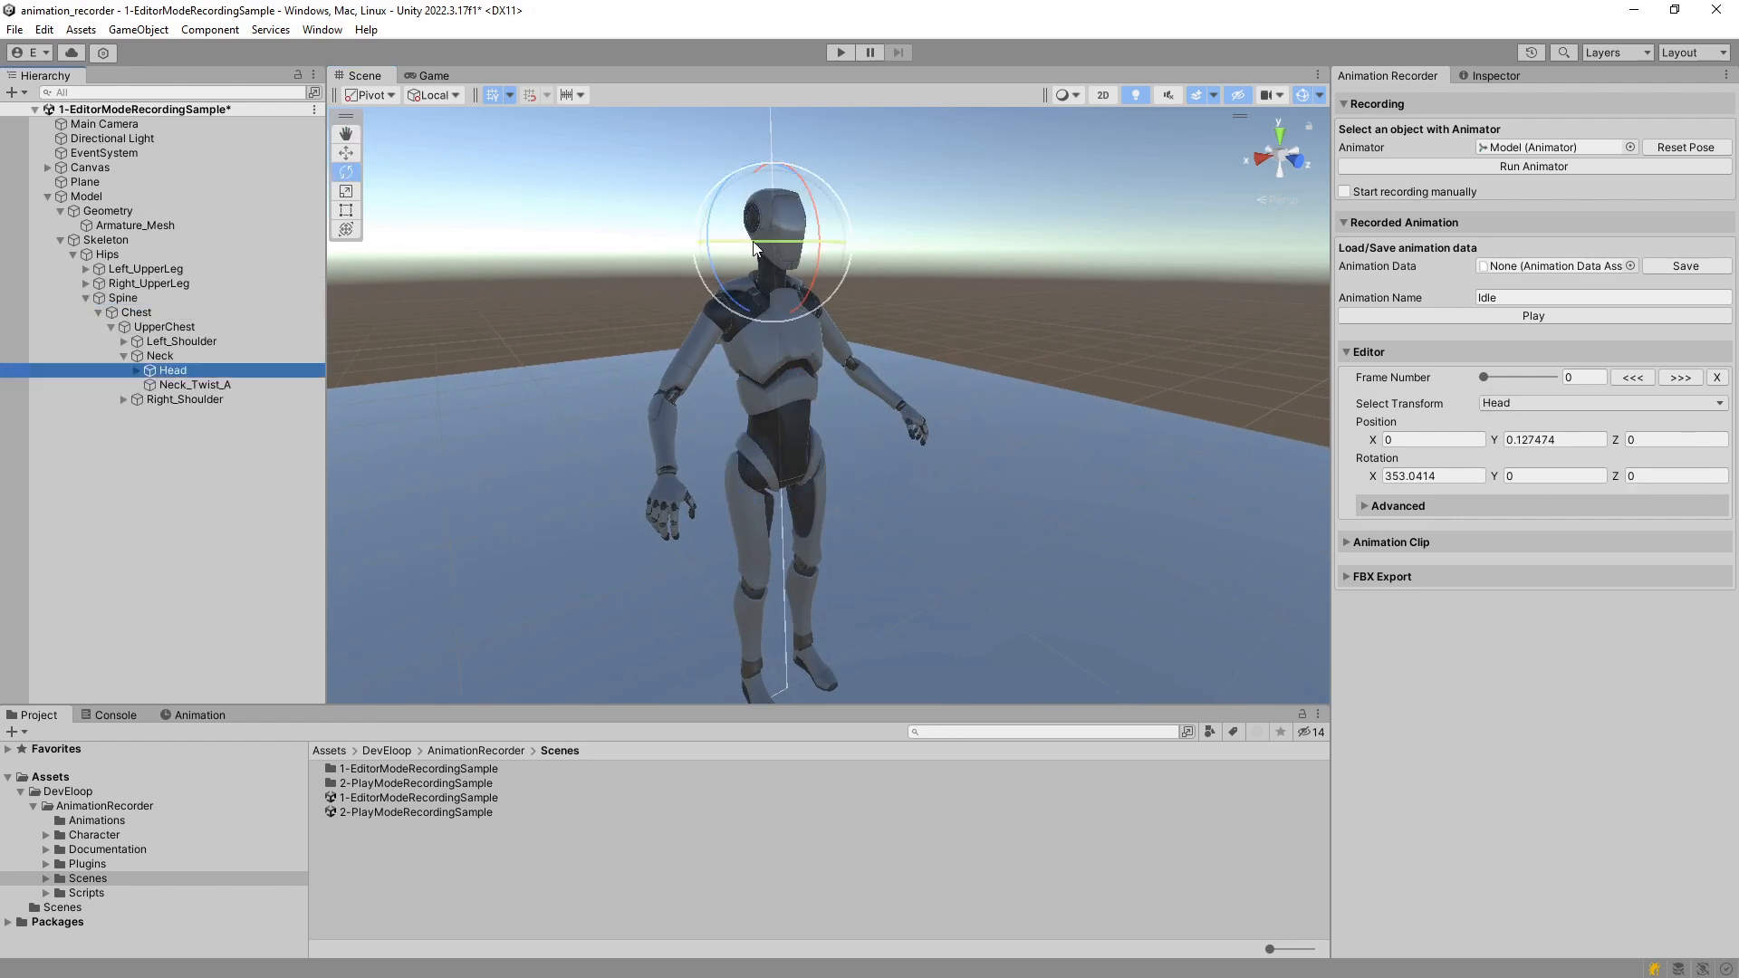
pyautogui.moveTo(758, 241); pyautogui.dragTo(827, 245)
pyautogui.moveTo(1487, 373)
pyautogui.mouseDown()
pyautogui.moveTo(1525, 377)
pyautogui.moveTo(1462, 381)
pyautogui.moveTo(1543, 379)
pyautogui.moveTo(1464, 380)
pyautogui.mouseUp()
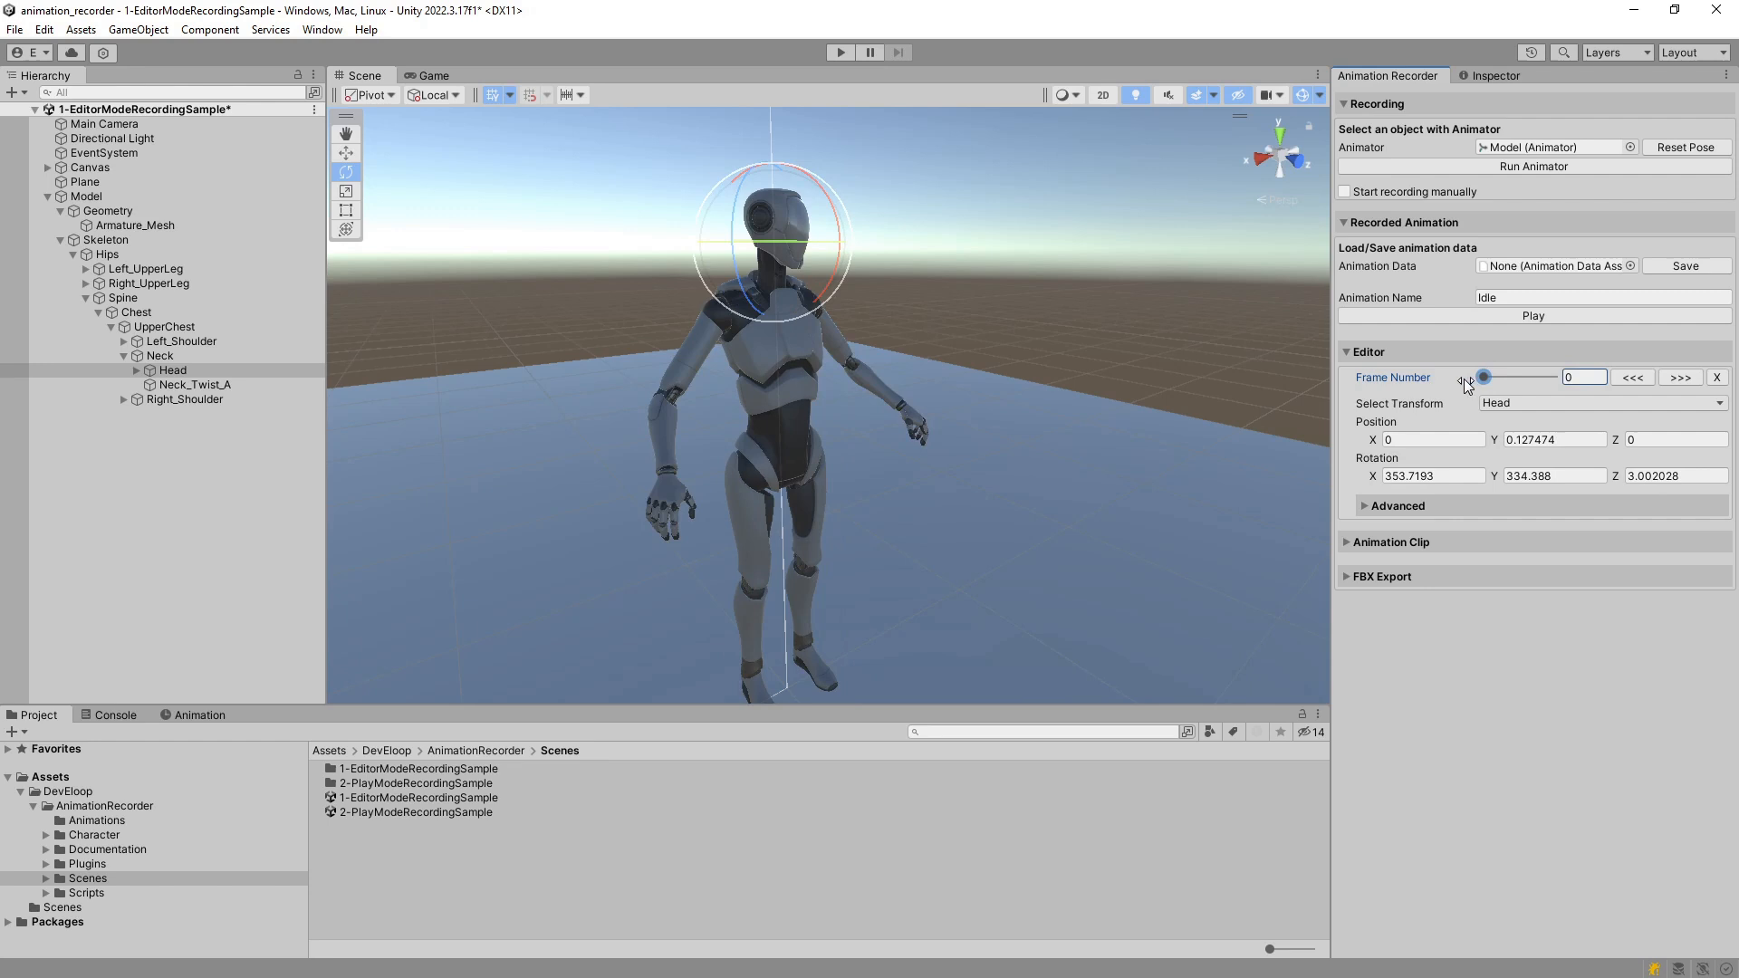
# Select all right-hand finger bones from Right_IndexProximal to Right_ThumbDistal and apply their frame 0 pose to frames 0 to 155
pyautogui.click(1365, 507)
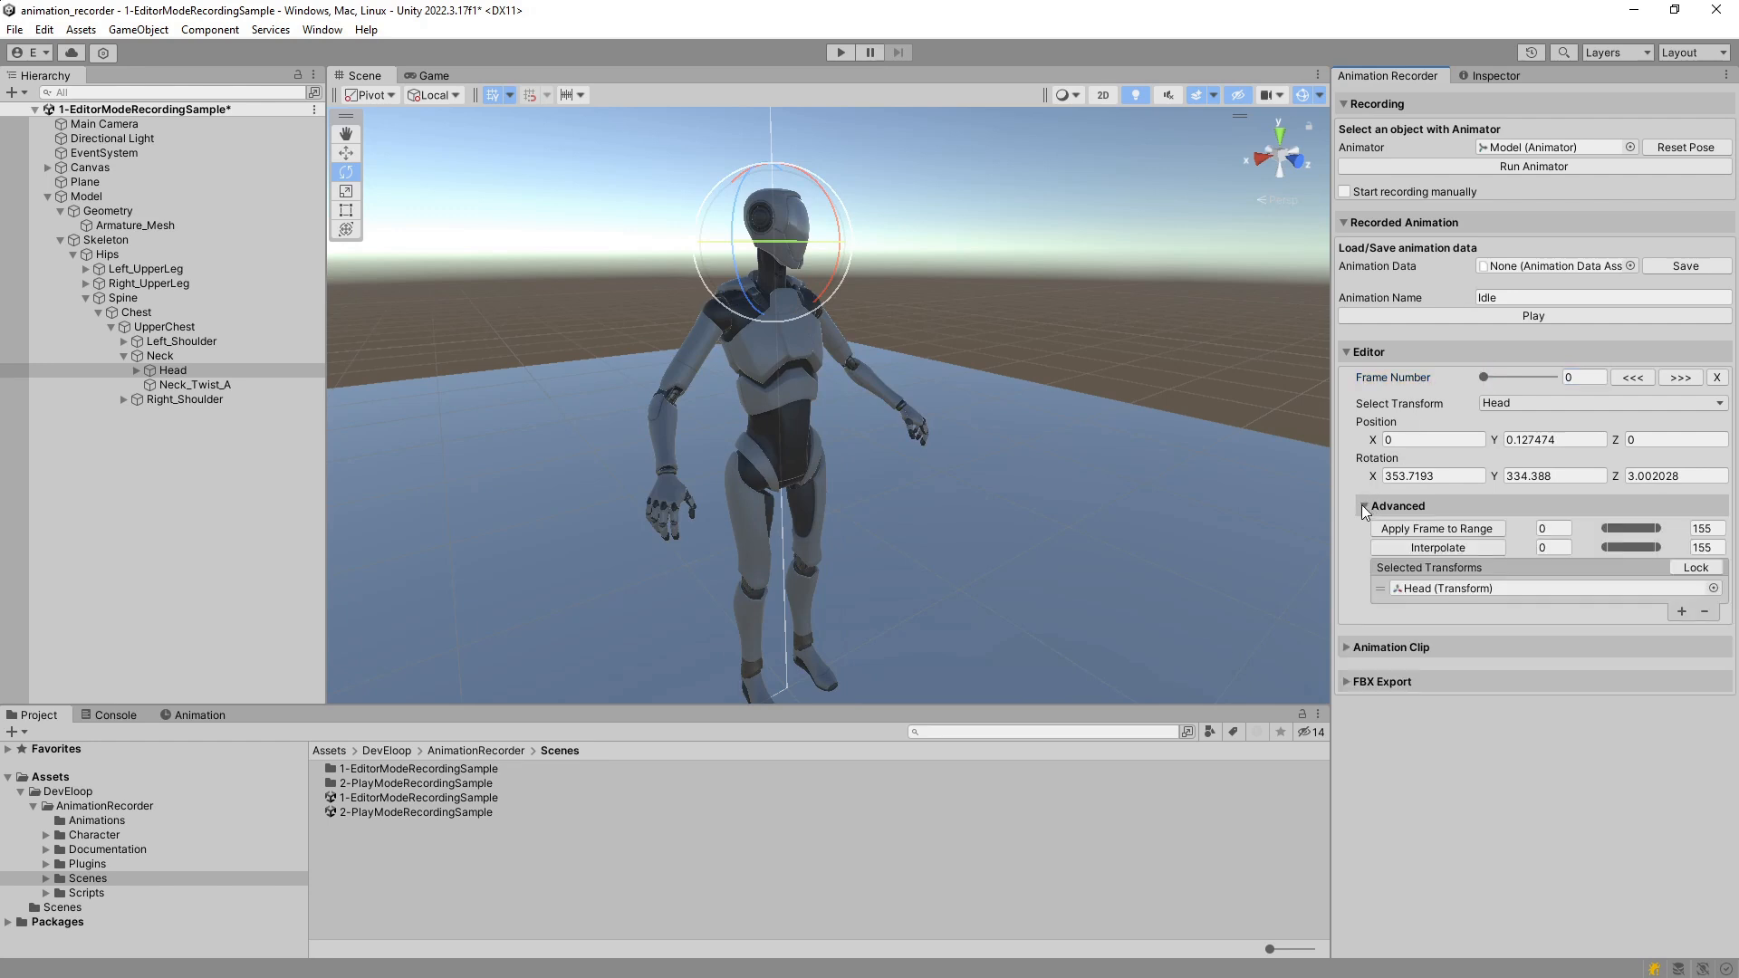
pyautogui.click(124, 400)
pyautogui.click(138, 414)
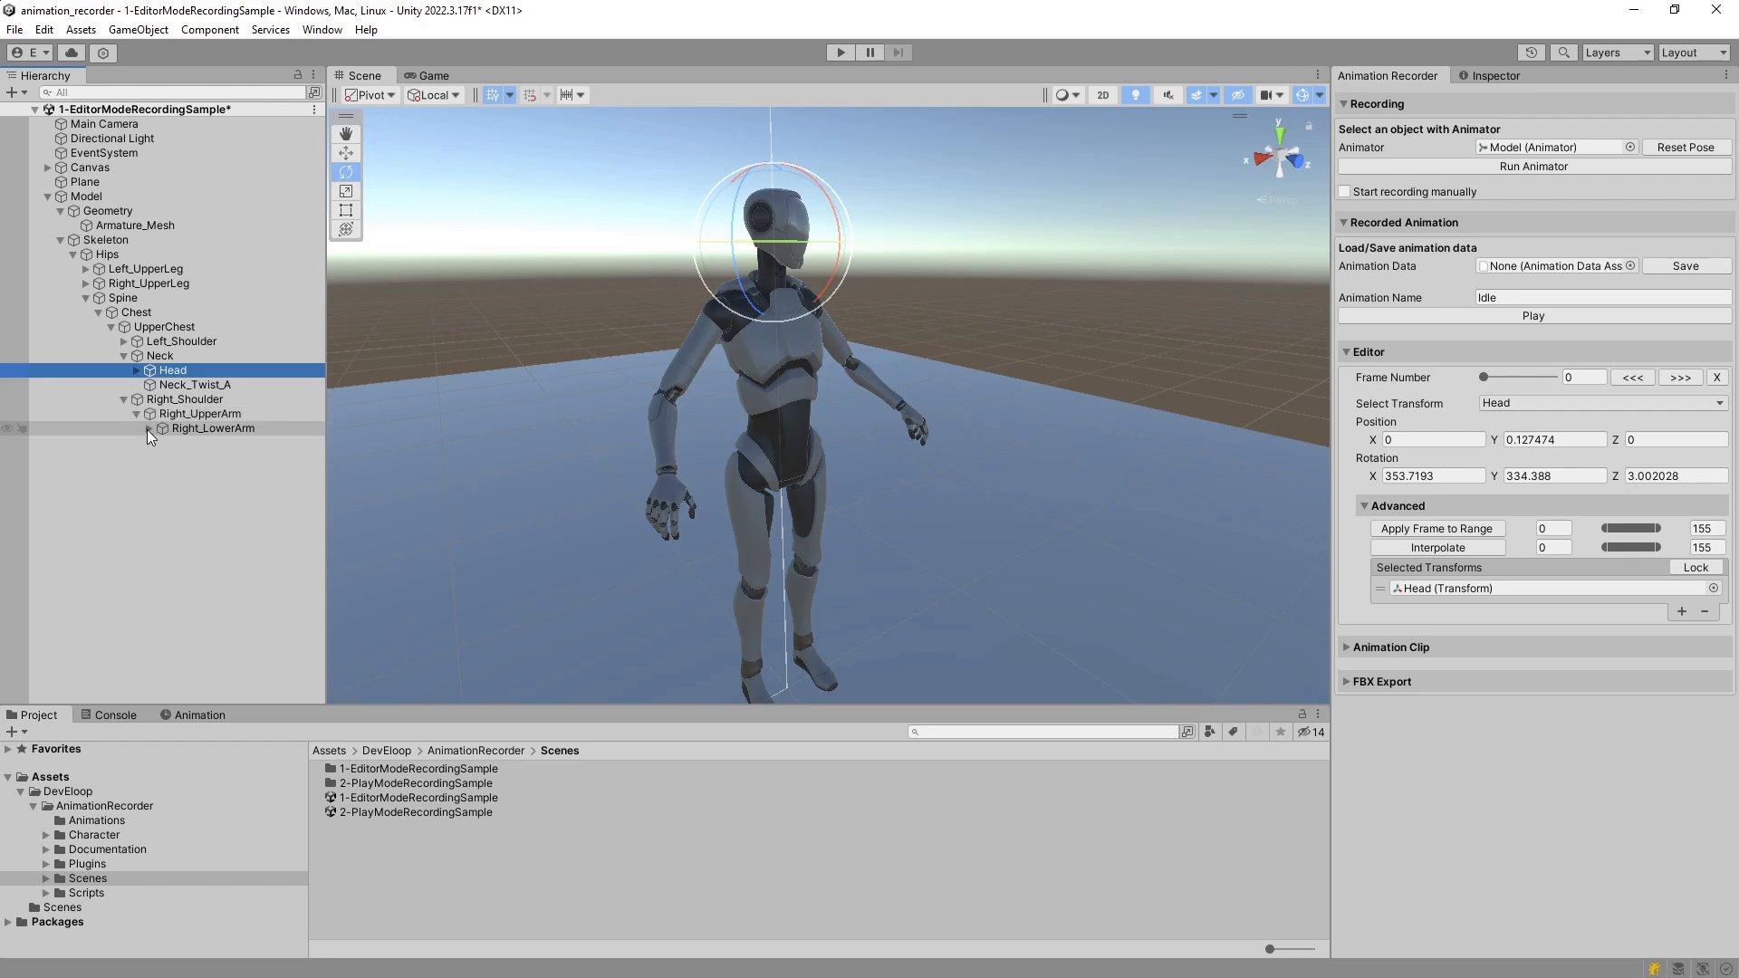
pyautogui.click(188, 646)
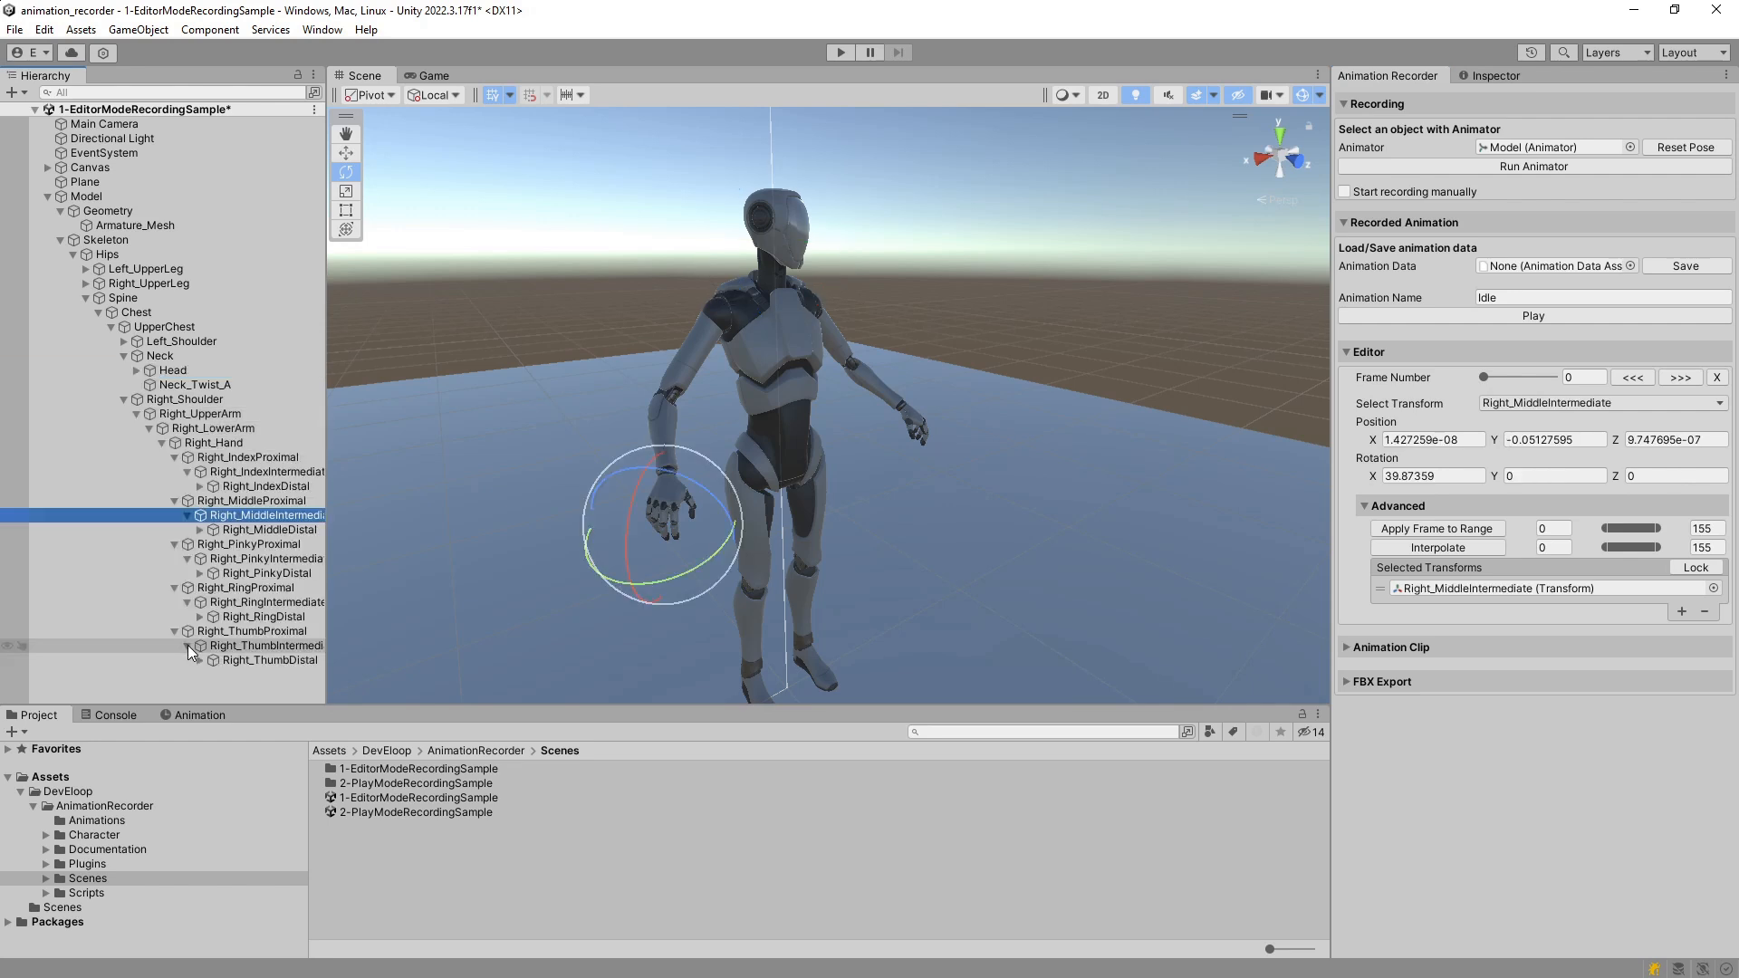
pyautogui.click(269, 457)
pyautogui.keyDown('shift'); pyautogui.click(275, 661); pyautogui.keyUp('shift')
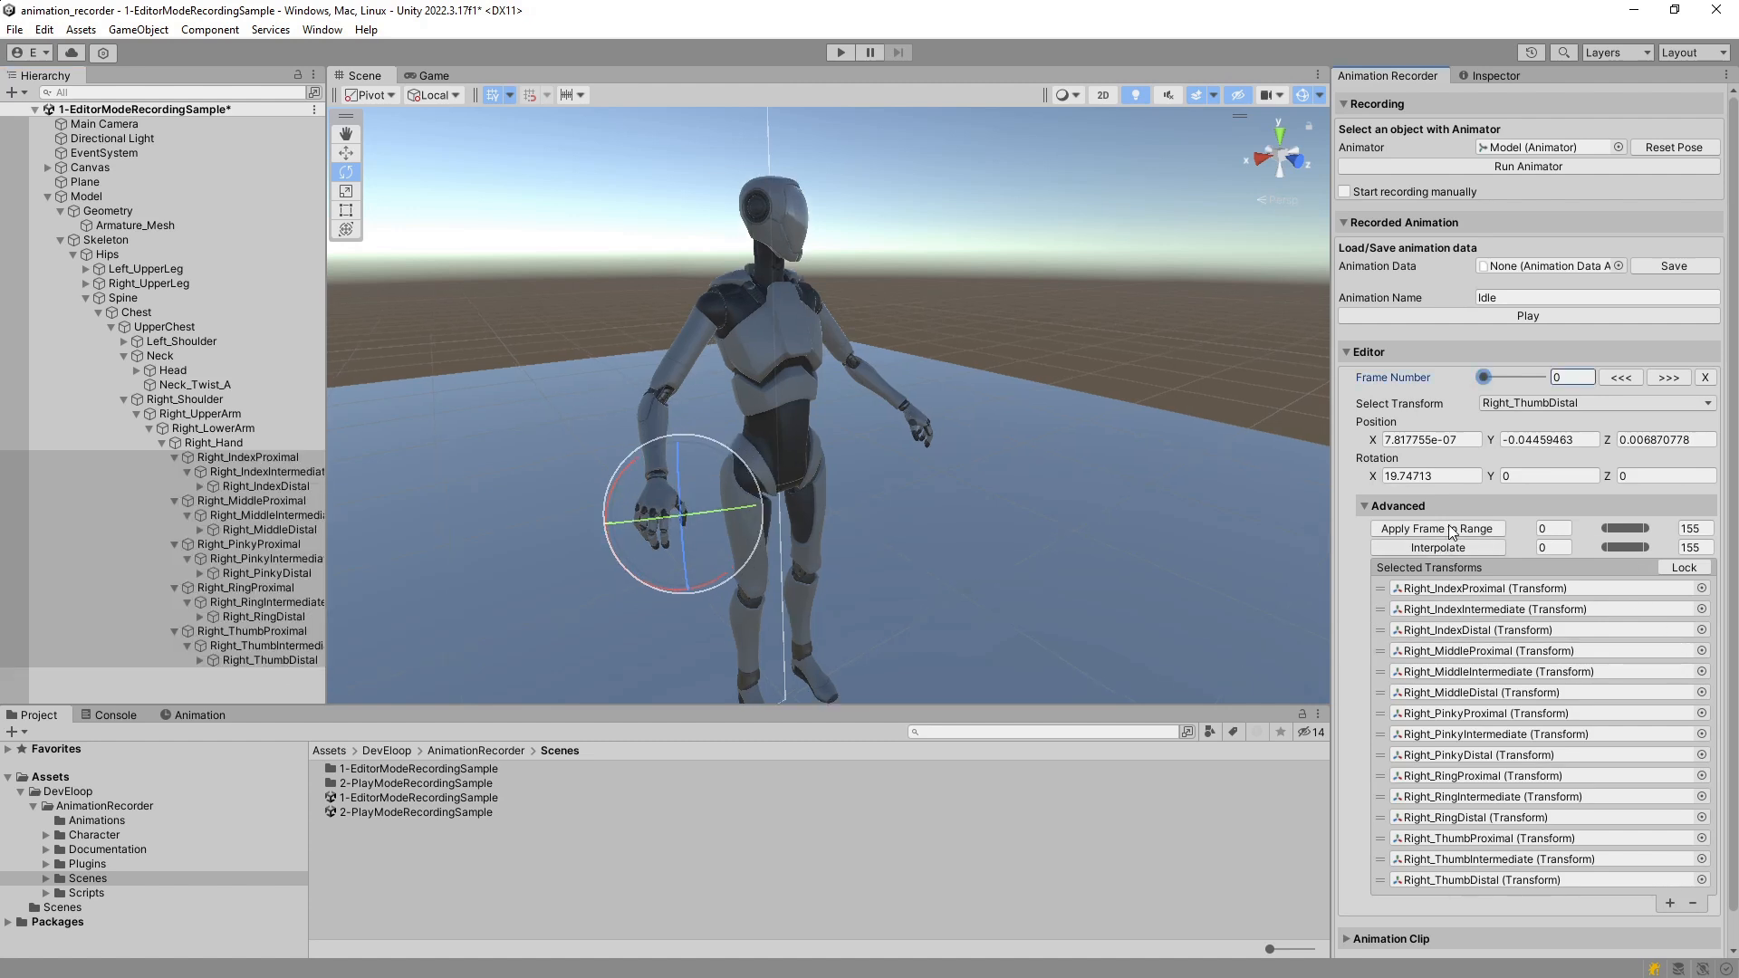
pyautogui.click(1452, 530)
# Delete the unwanted rest-pose frames at the start of the recorded animation
pyautogui.moveTo(1488, 377)
pyautogui.mouseDown()
pyautogui.moveTo(1539, 379)
pyautogui.moveTo(1483, 379)
pyautogui.mouseUp()
pyautogui.click(1706, 379)
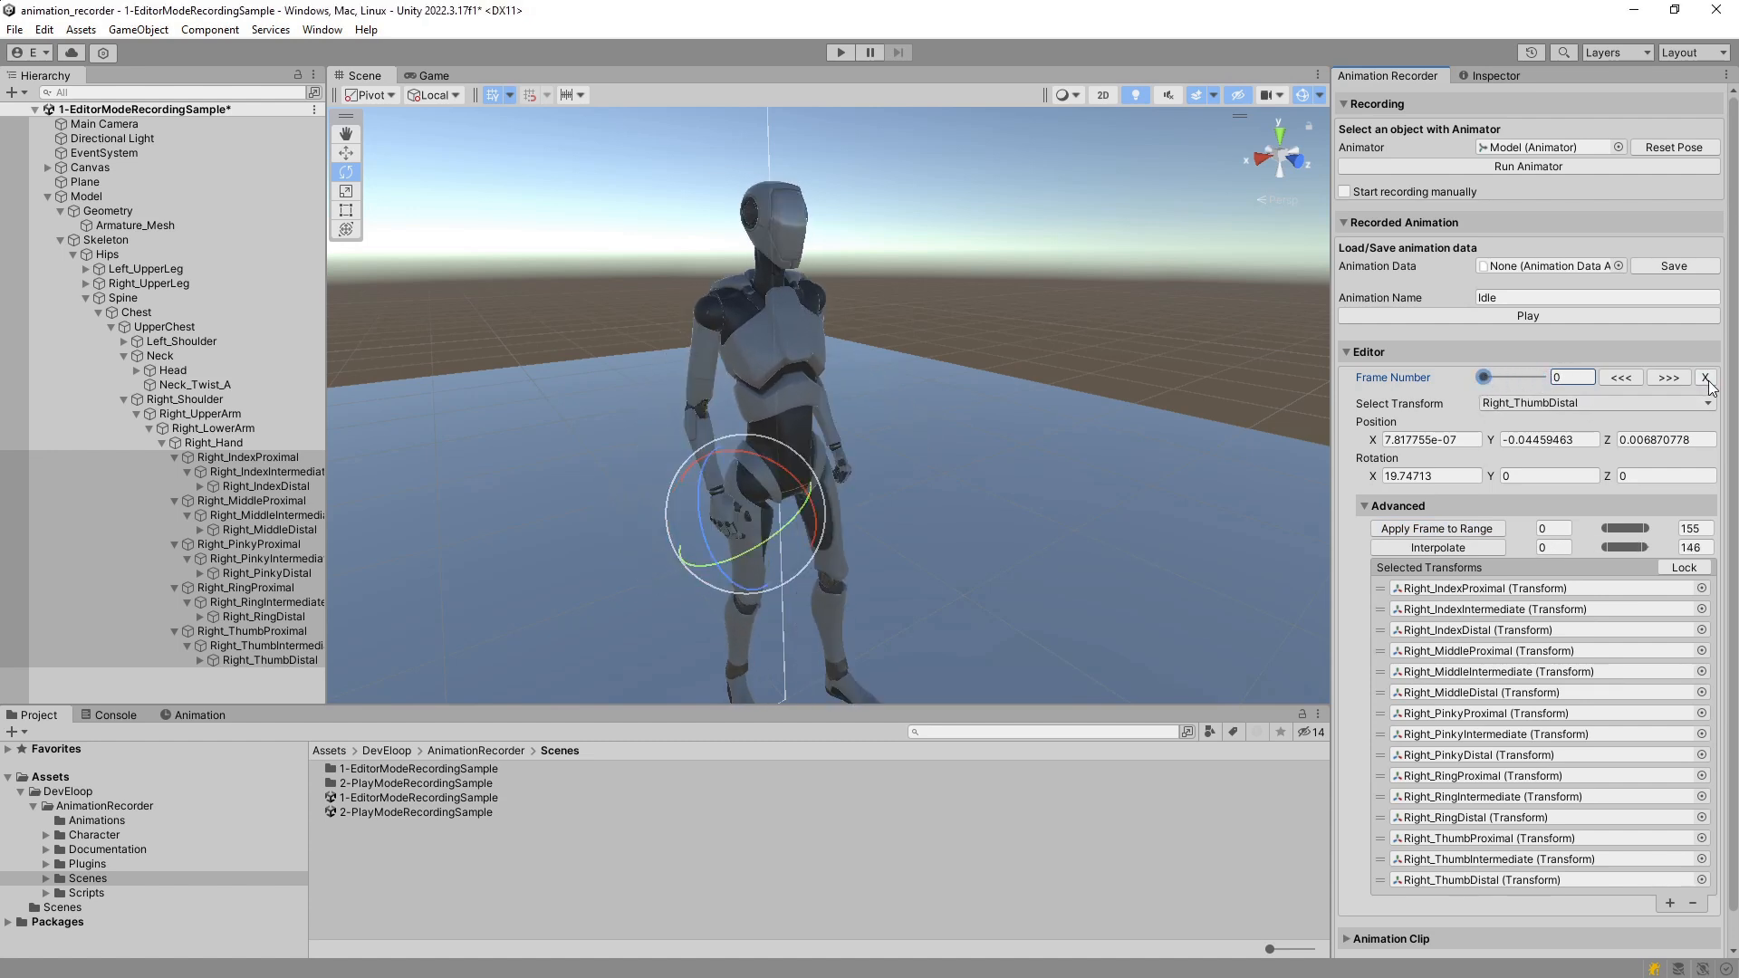
# At frame 15, raise the right arm into a waving pose by rotating the Right_UpperArm and Right_LowerArm bones
pyautogui.moveTo(899, 400); pyautogui.dragTo(876, 393, button='middle')
pyautogui.moveTo(1021, 424); pyautogui.dragTo(875, 427, button='right')
pyautogui.moveTo(895, 420); pyautogui.dragTo(740, 408, button='middle')
pyautogui.scroll(-4, 742, 409)
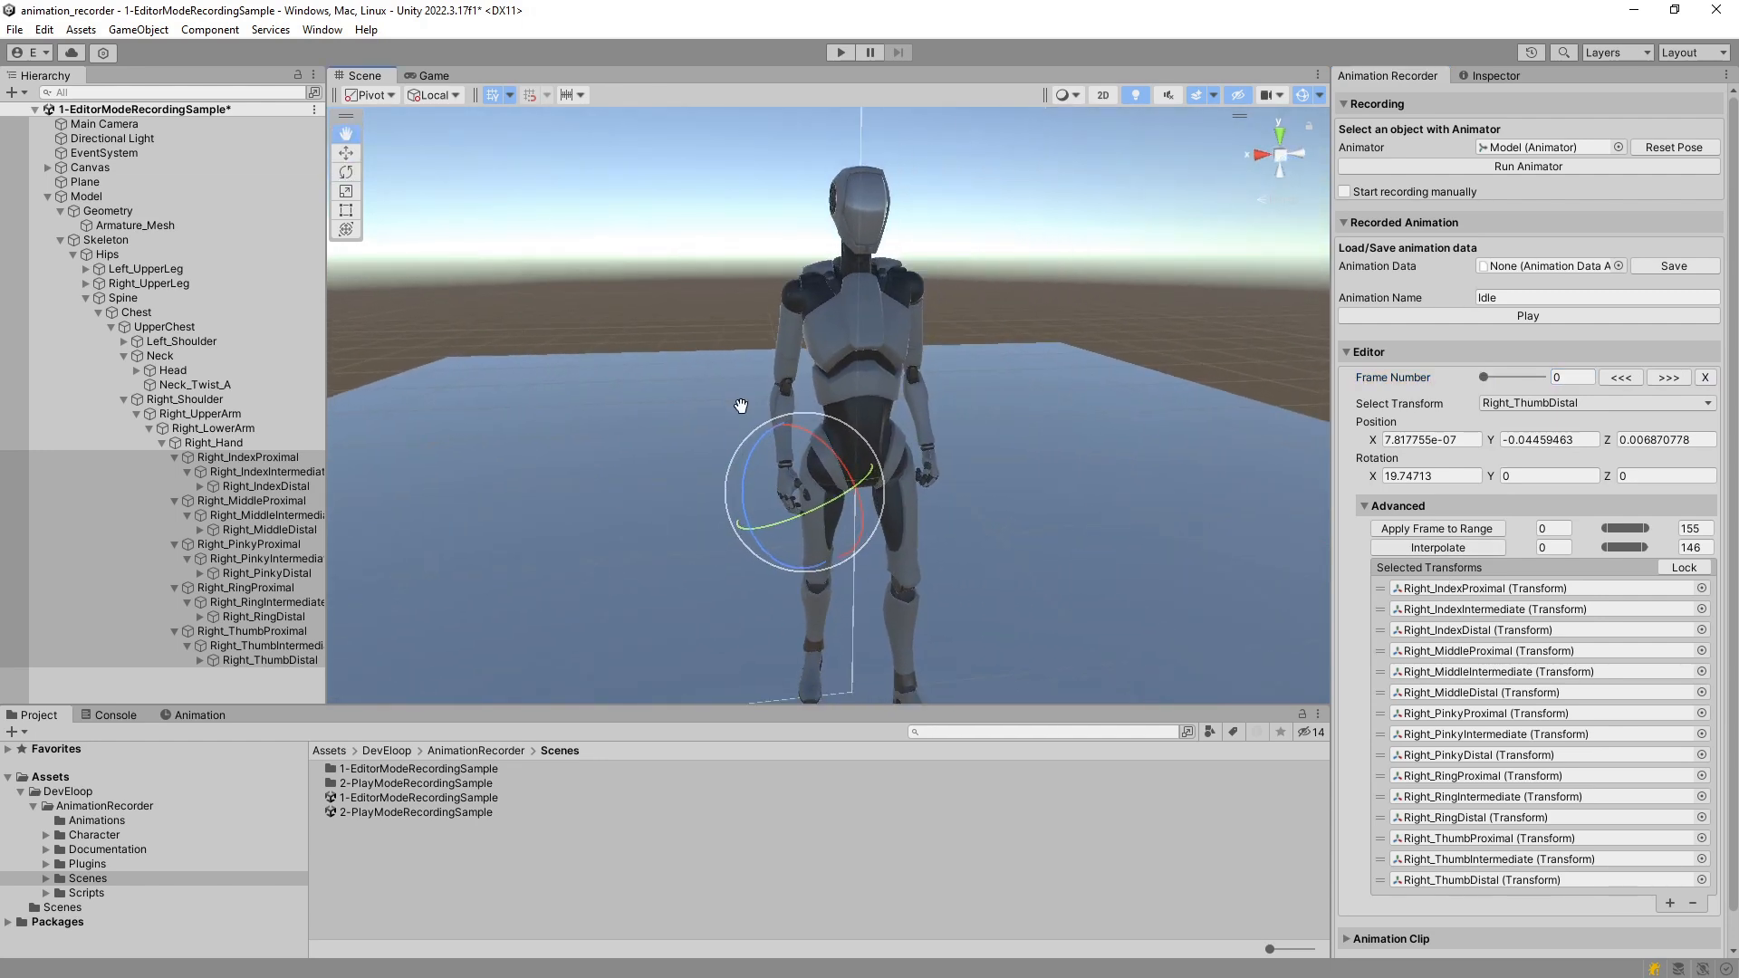
pyautogui.click(1579, 381)
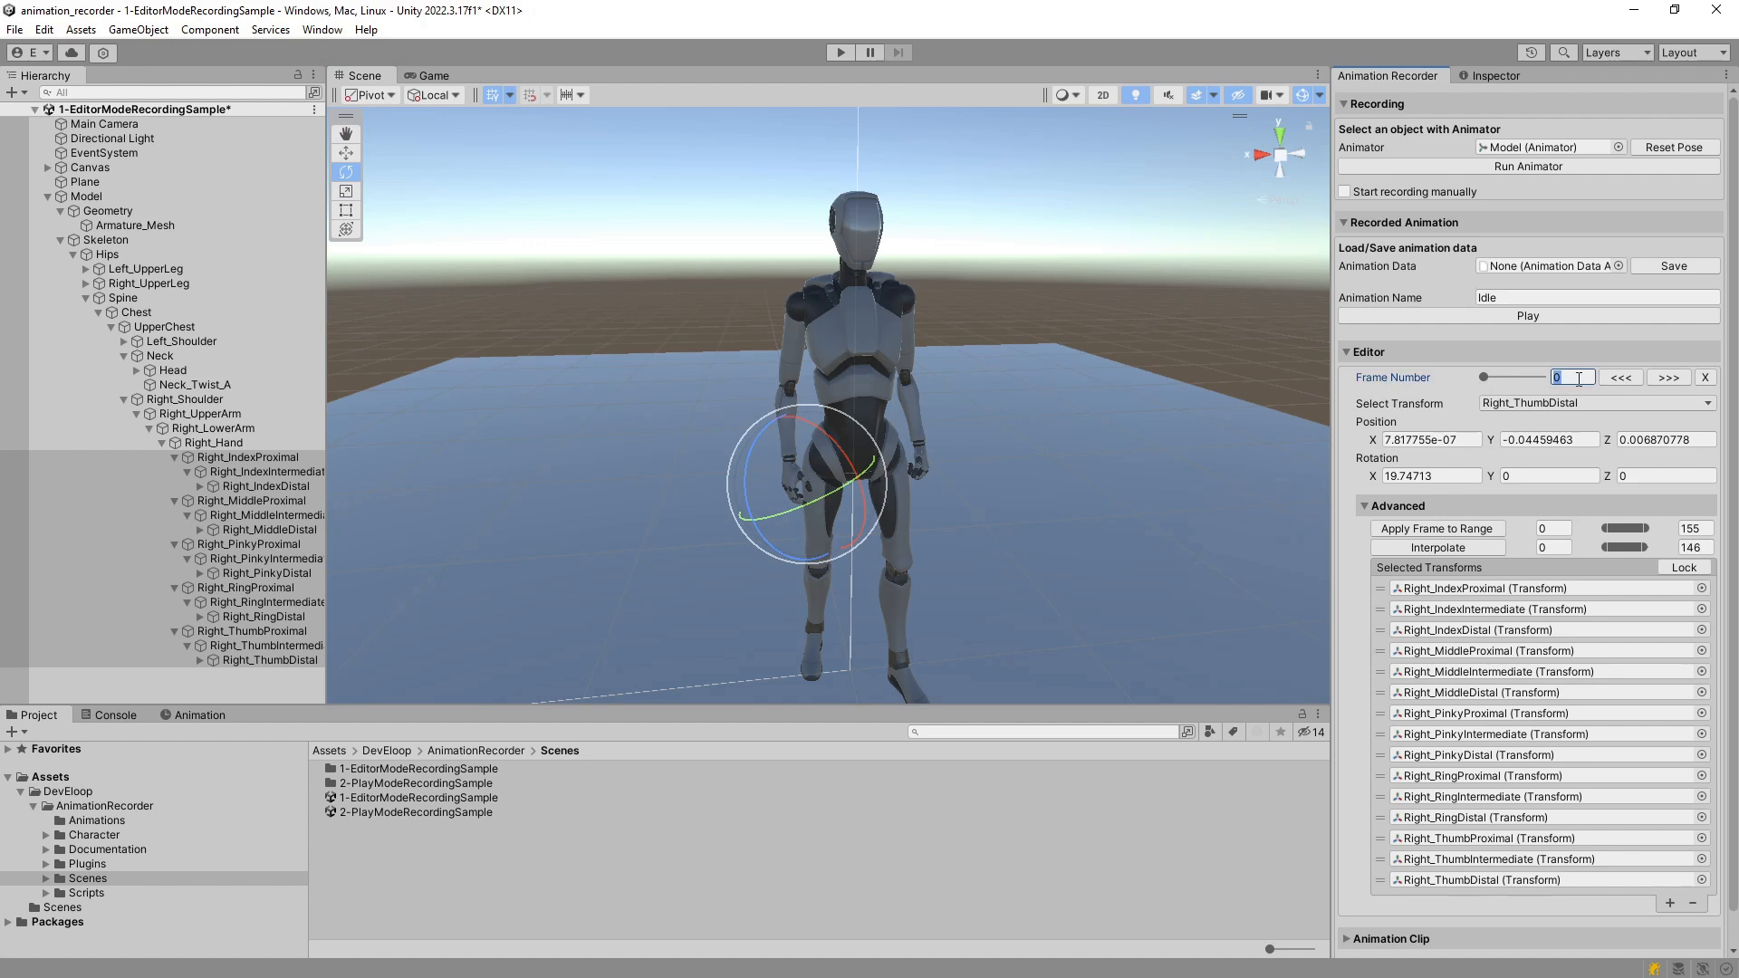
pyautogui.write('1')
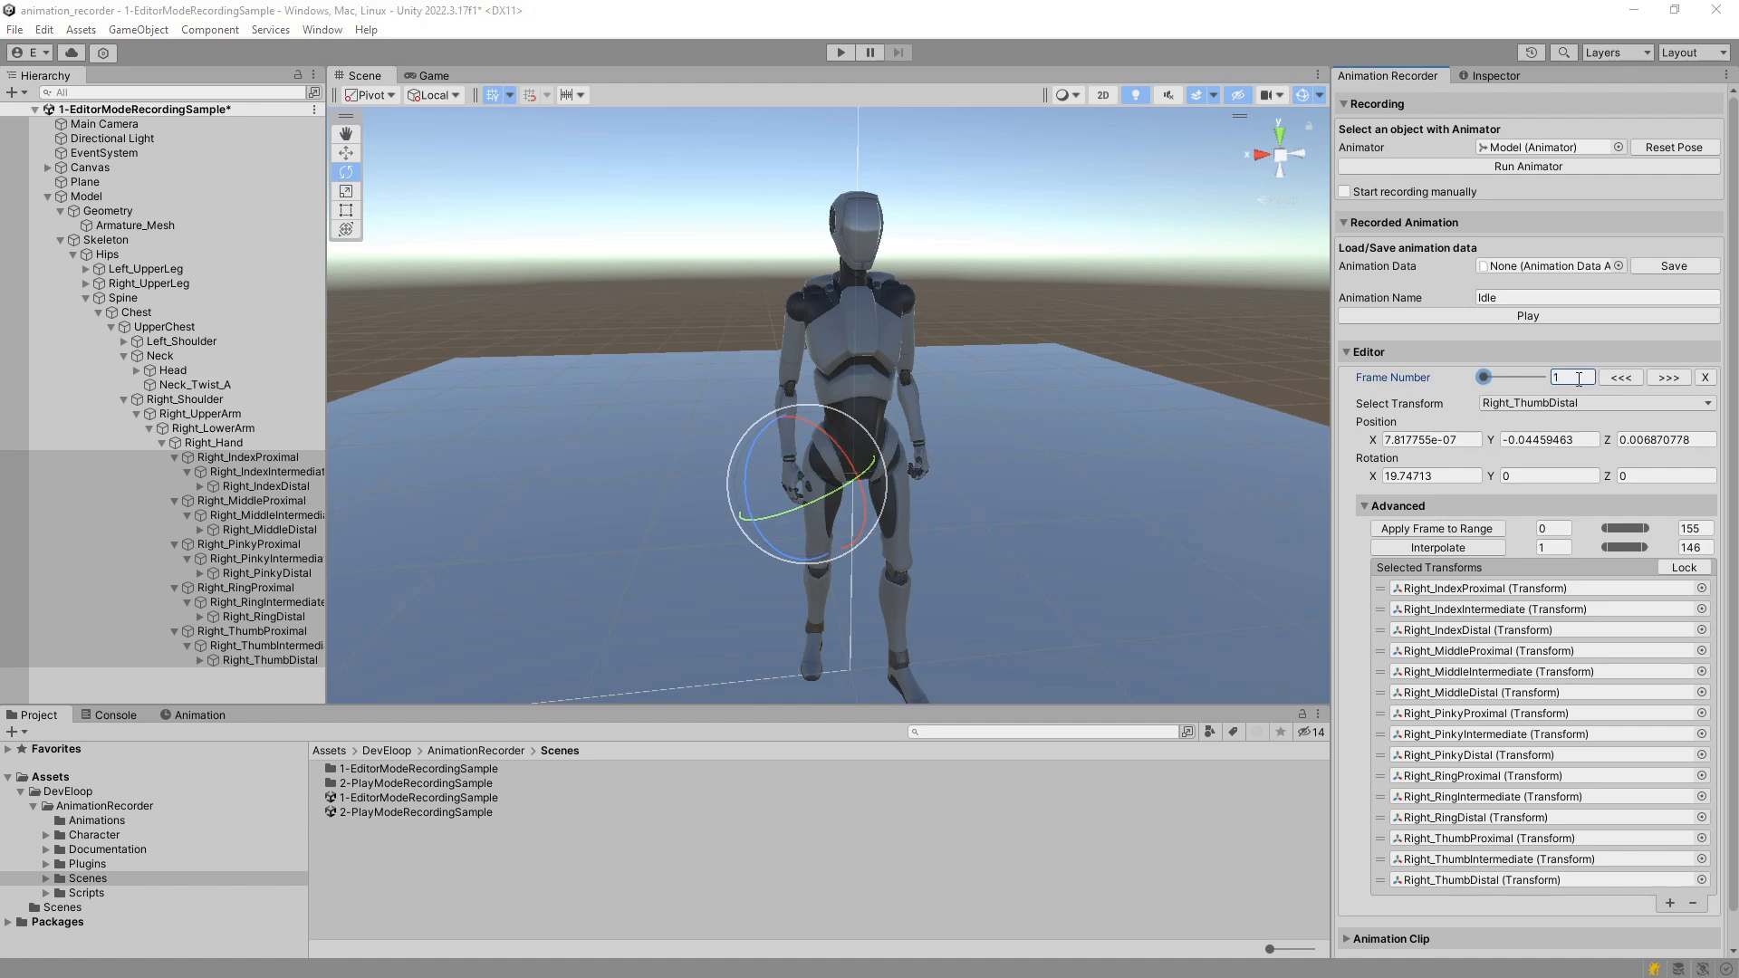
pyautogui.press('Return')
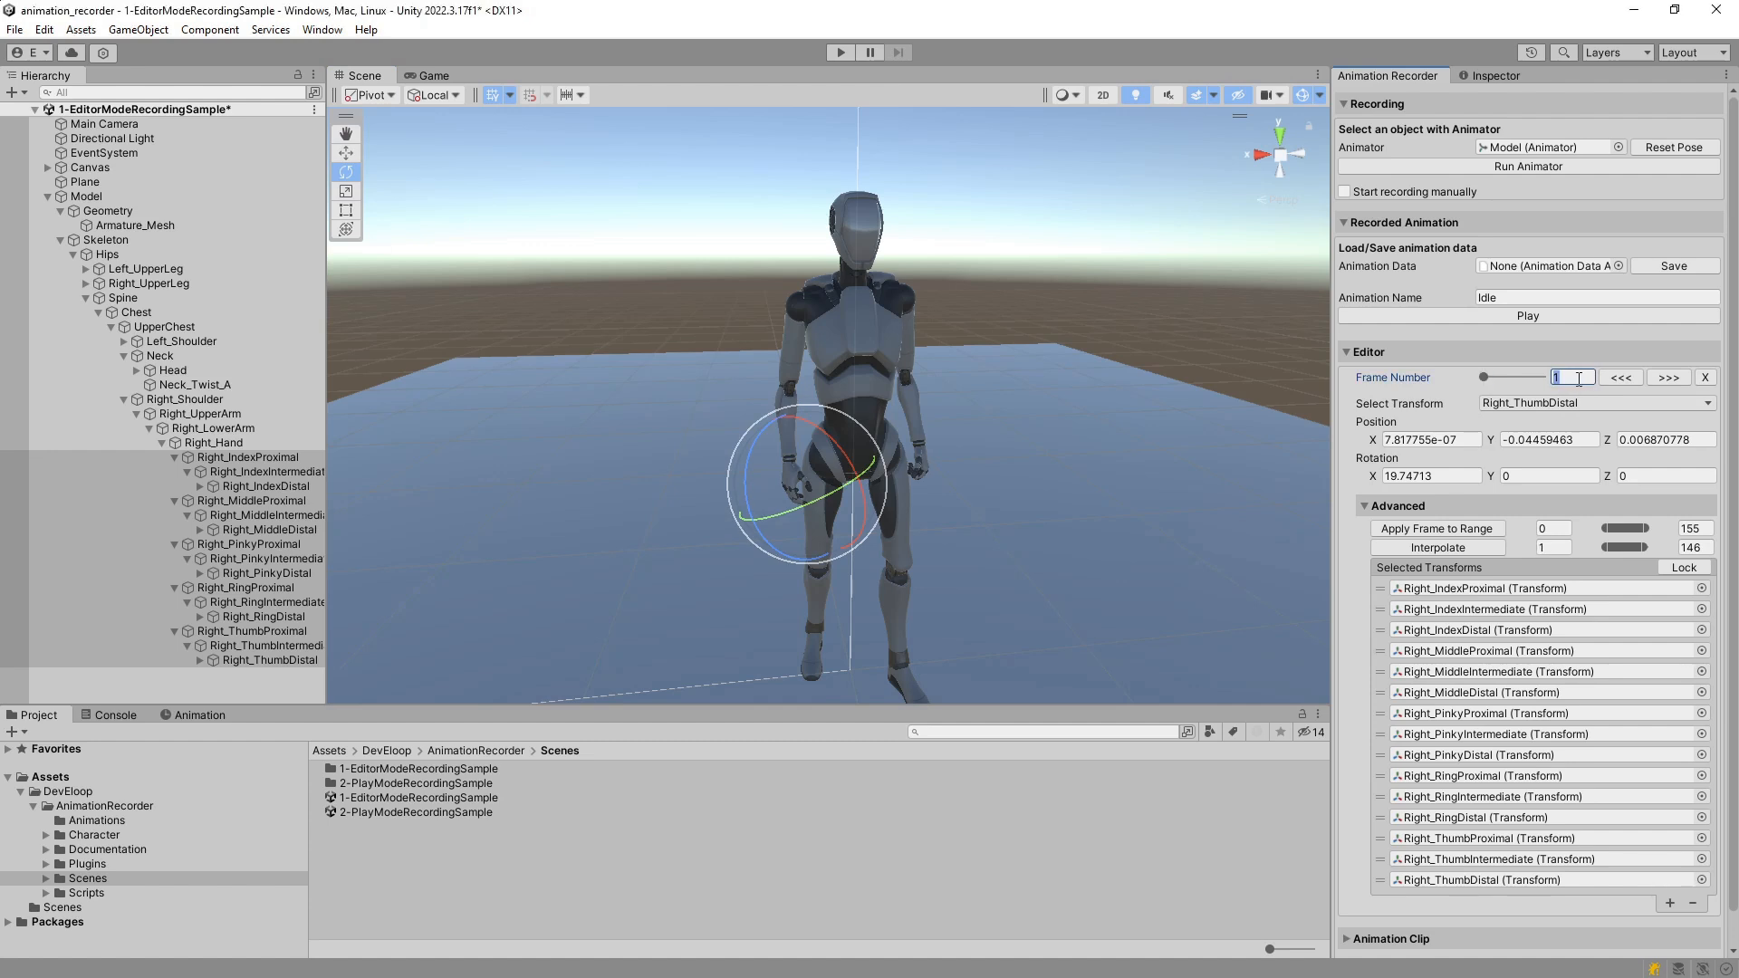
pyautogui.write('15')
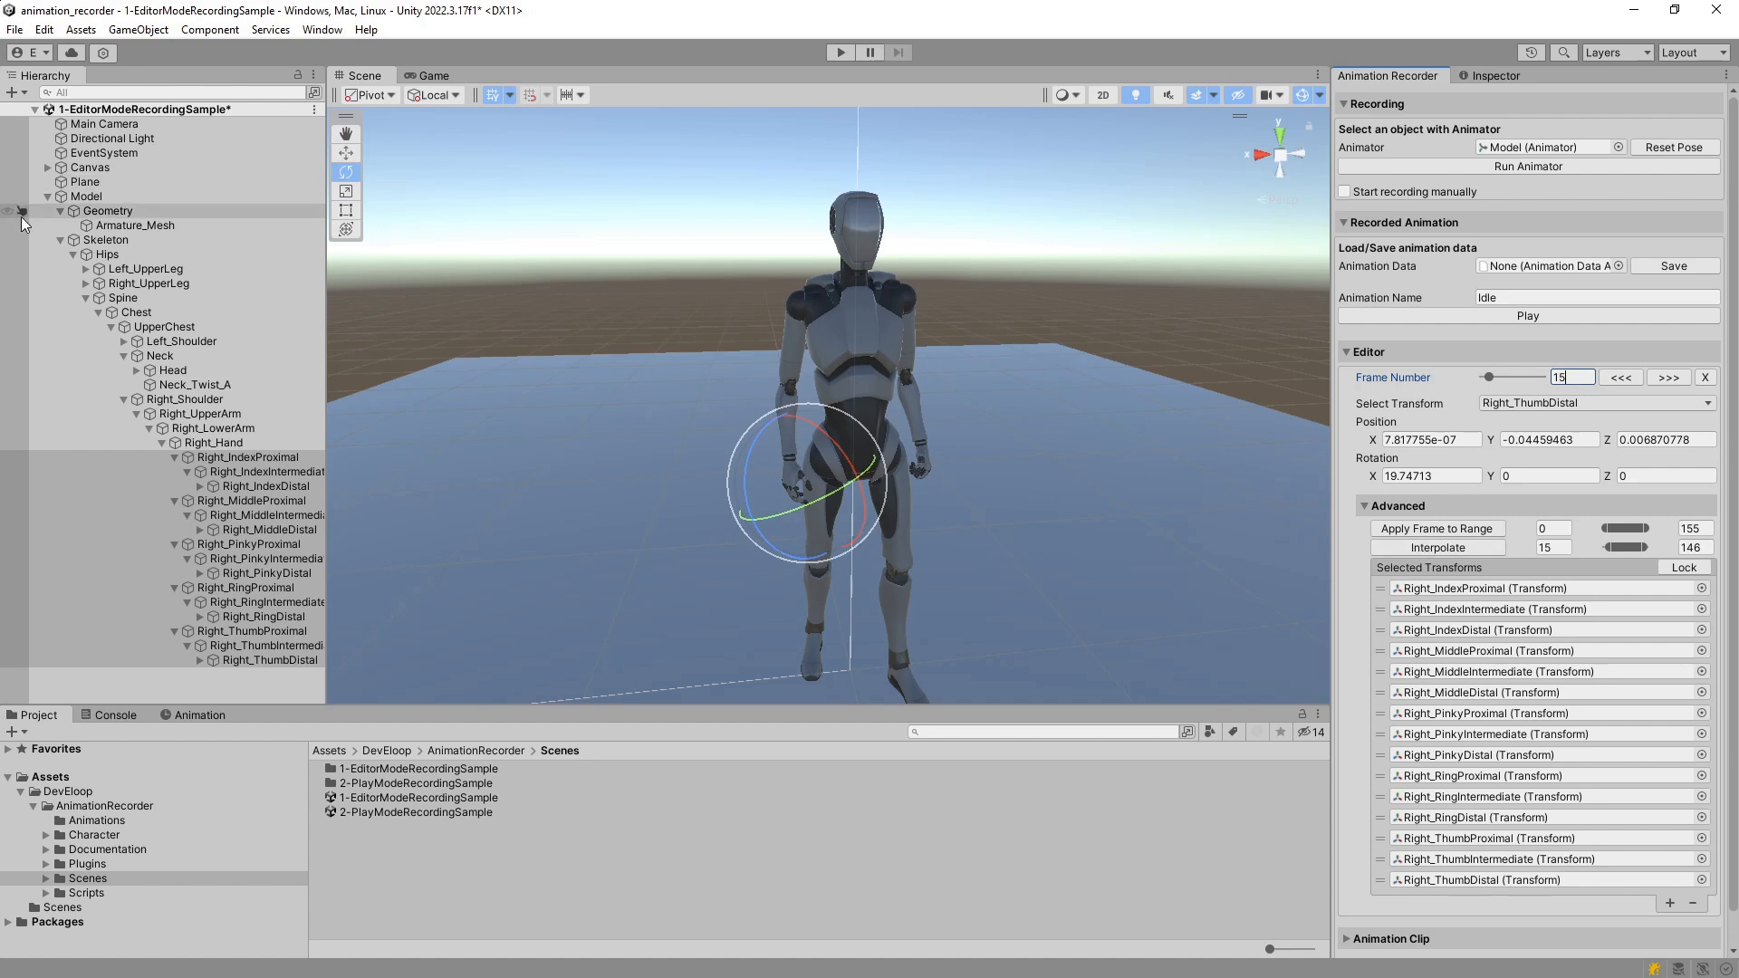
pyautogui.click(216, 417)
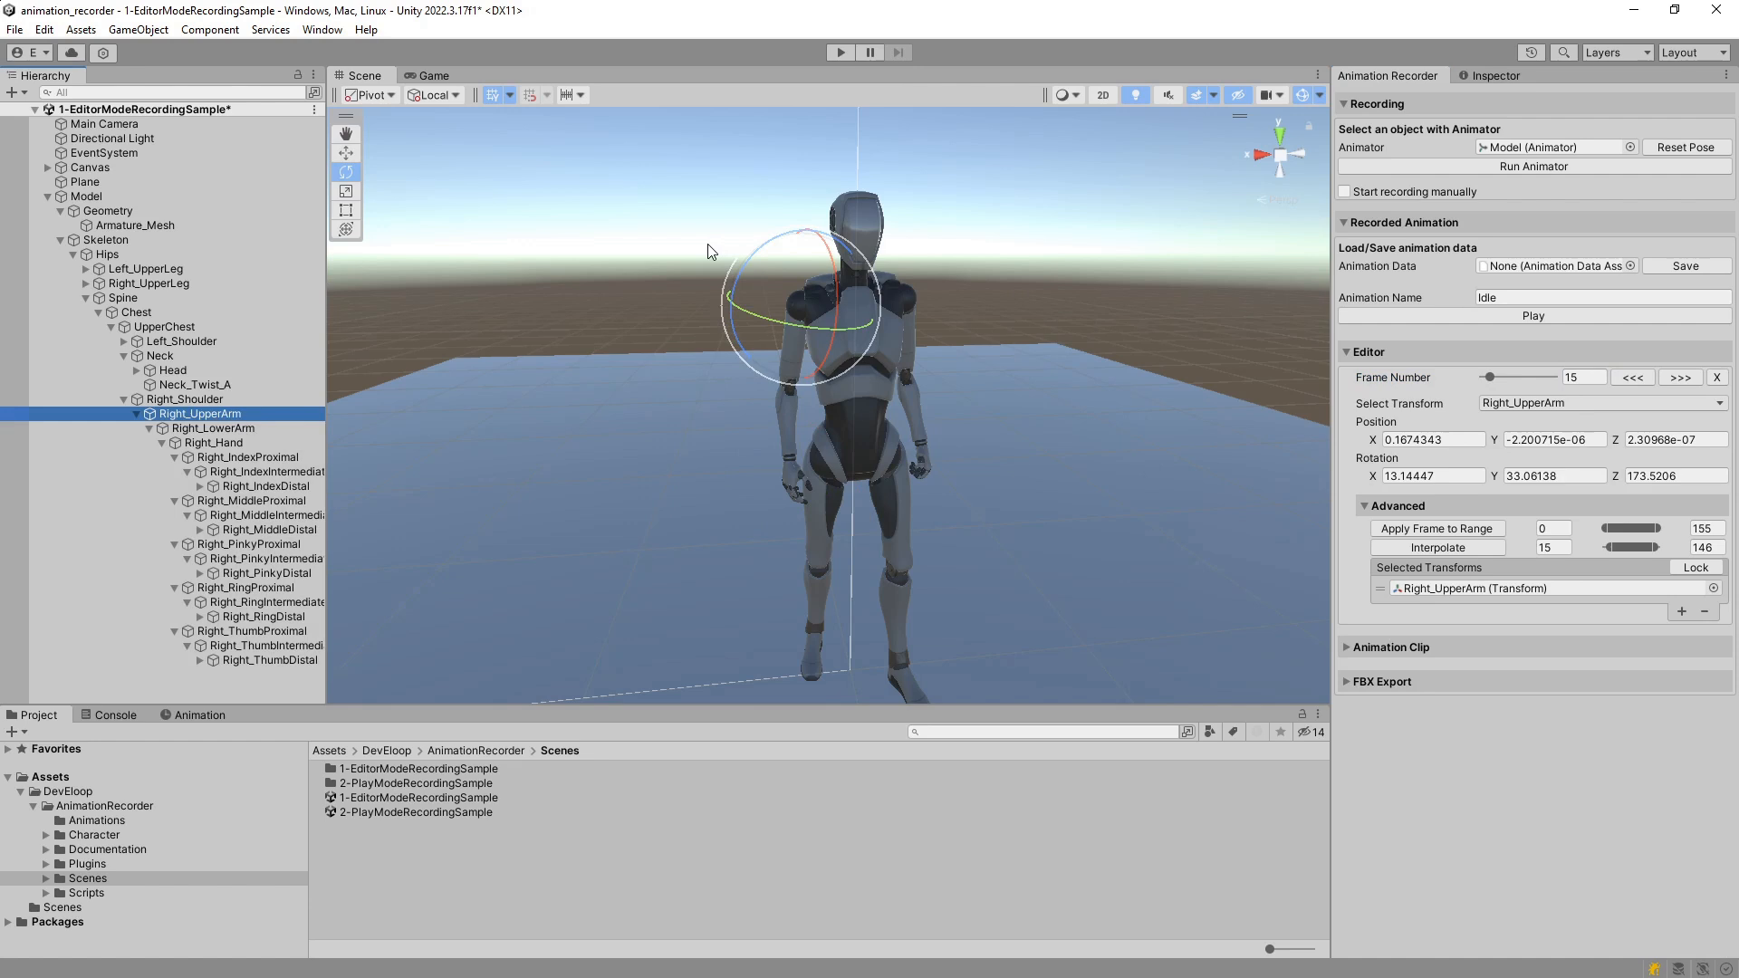
pyautogui.moveTo(748, 267); pyautogui.dragTo(1051, 198)
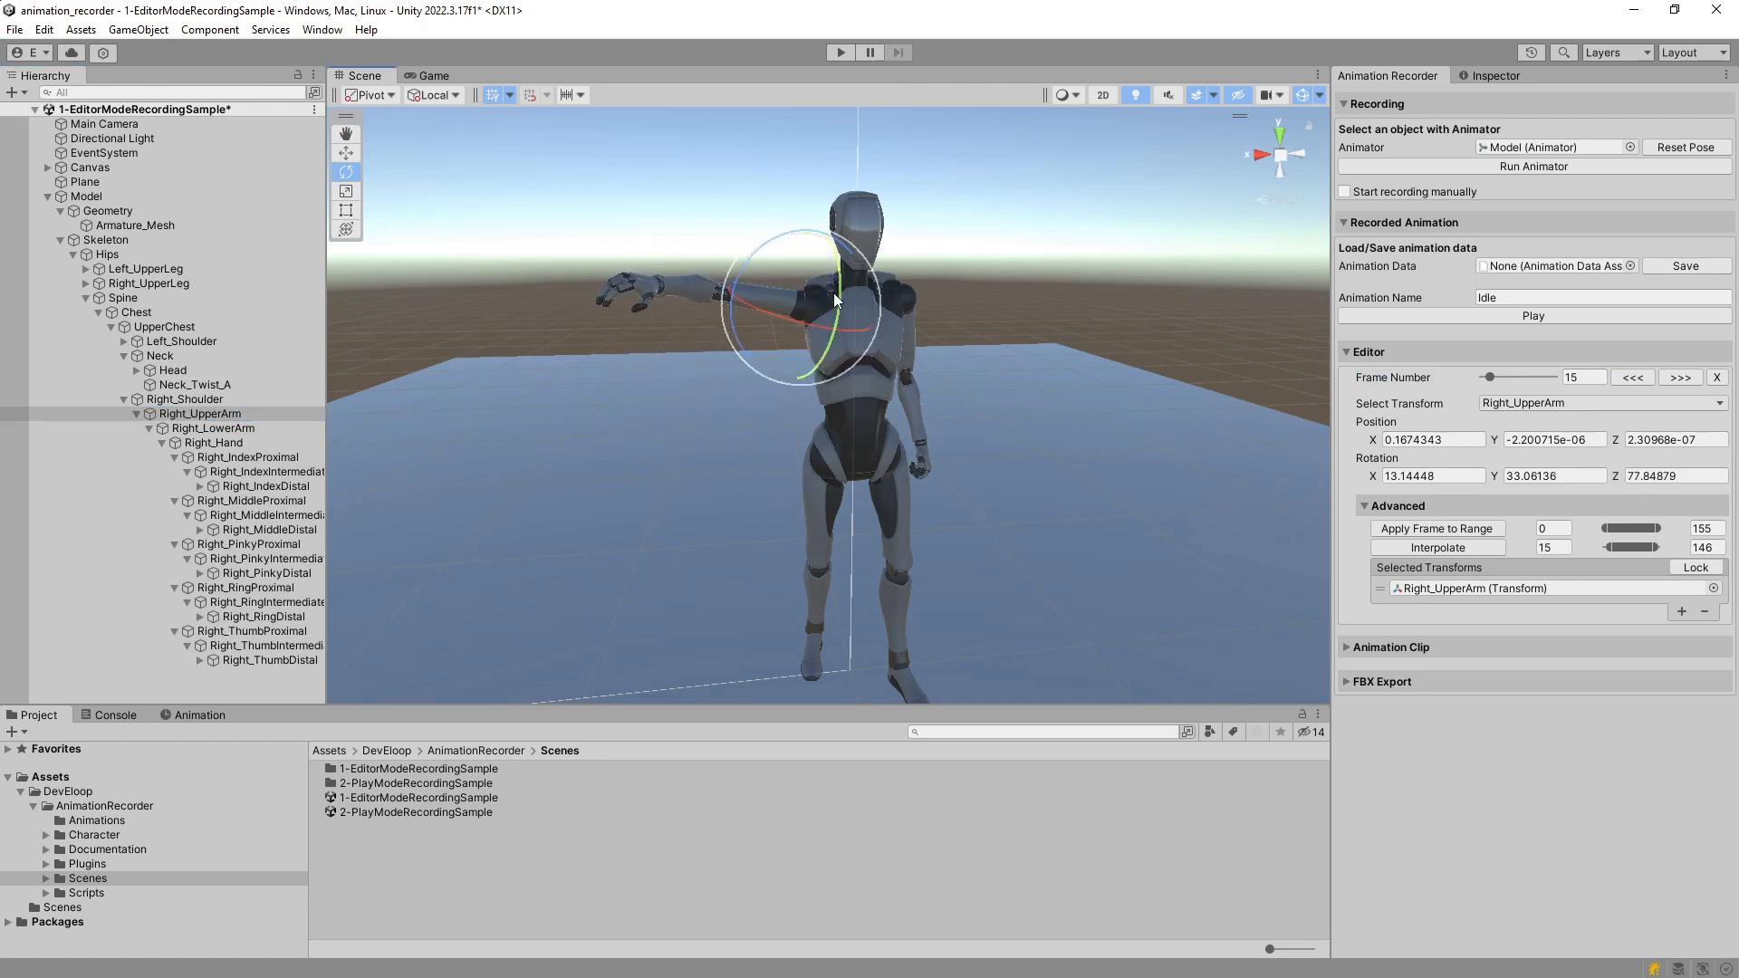
pyautogui.moveTo(834, 292); pyautogui.dragTo(889, 56)
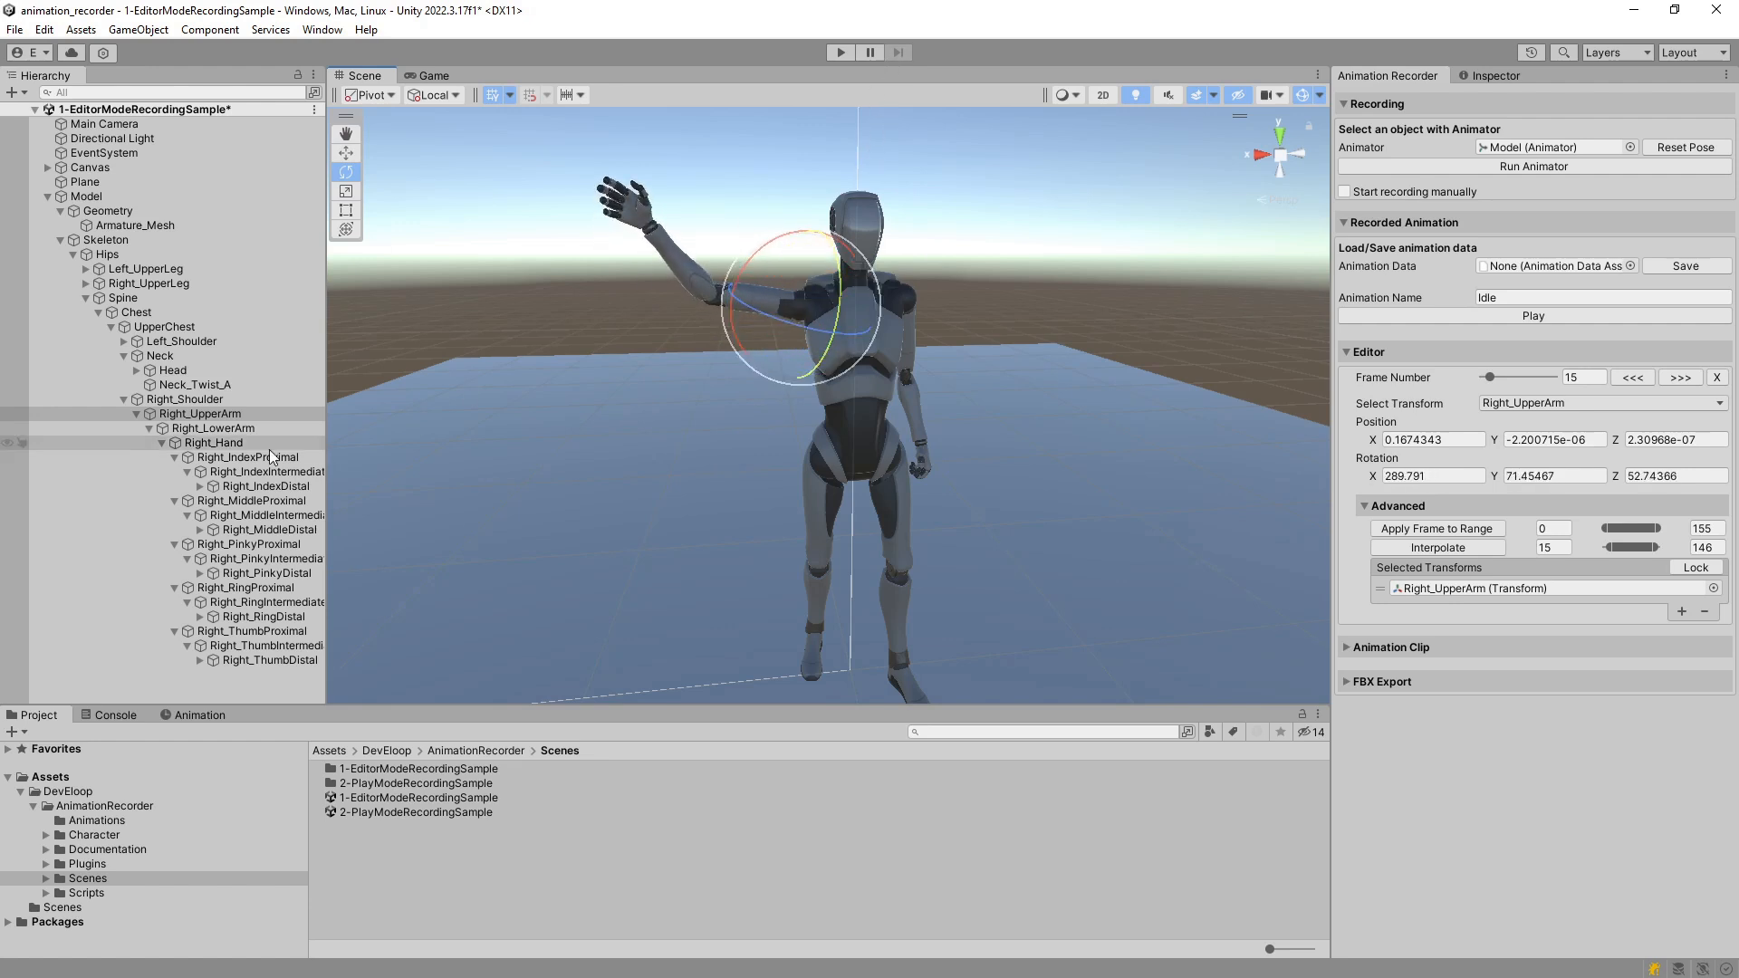
pyautogui.click(224, 429)
pyautogui.moveTo(691, 226); pyautogui.dragTo(785, 234)
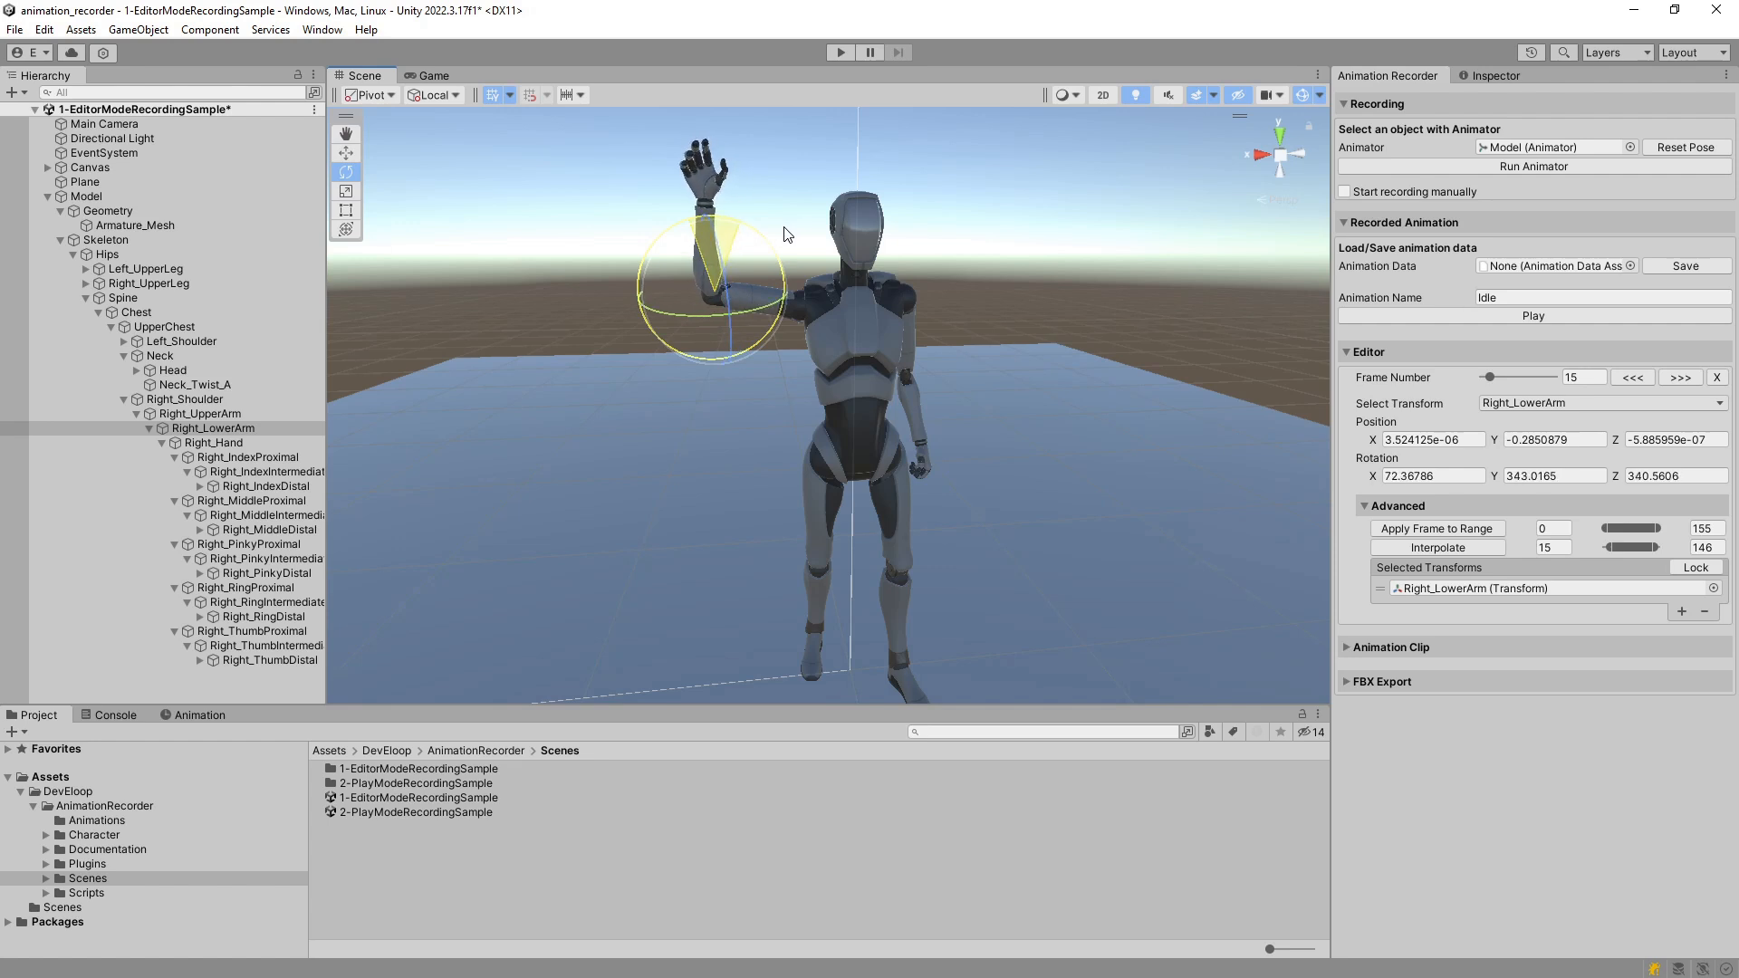
# Lock Right_UpperArm and Right_LowerArm as the selected transforms and apply their frame 15 pose to frames 15 to 40
pyautogui.click(201, 414)
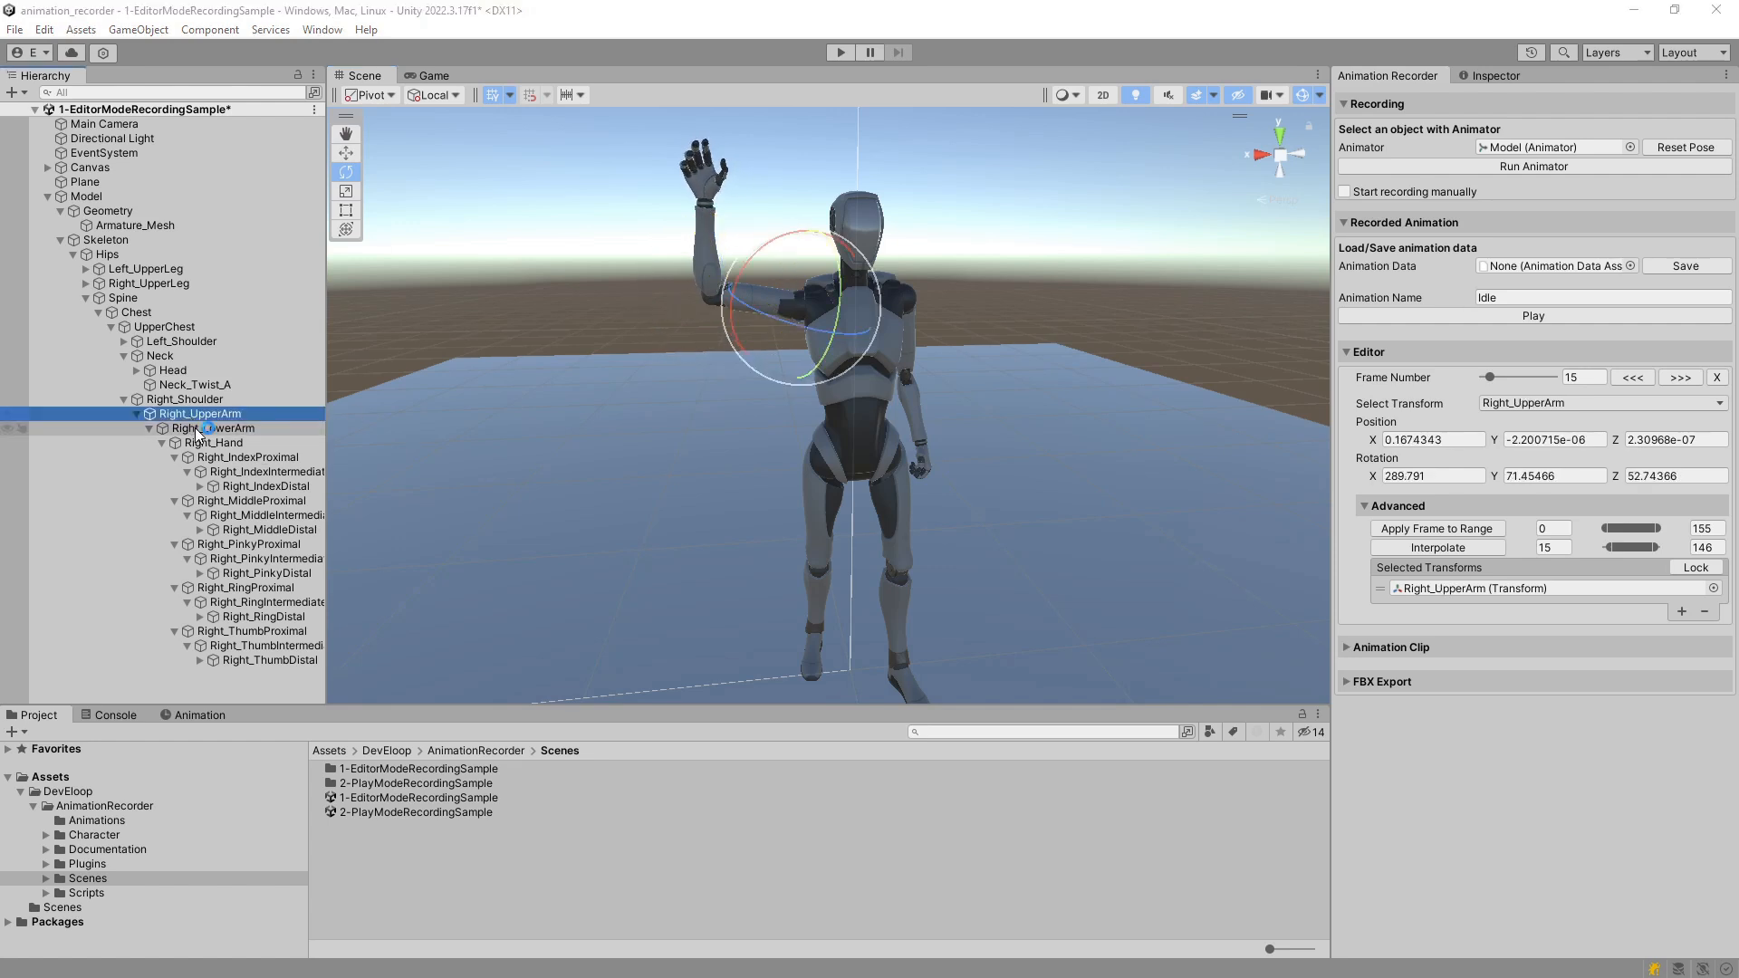
pyautogui.keyDown('ctrl'); pyautogui.click(196, 429); pyautogui.keyUp('ctrl')
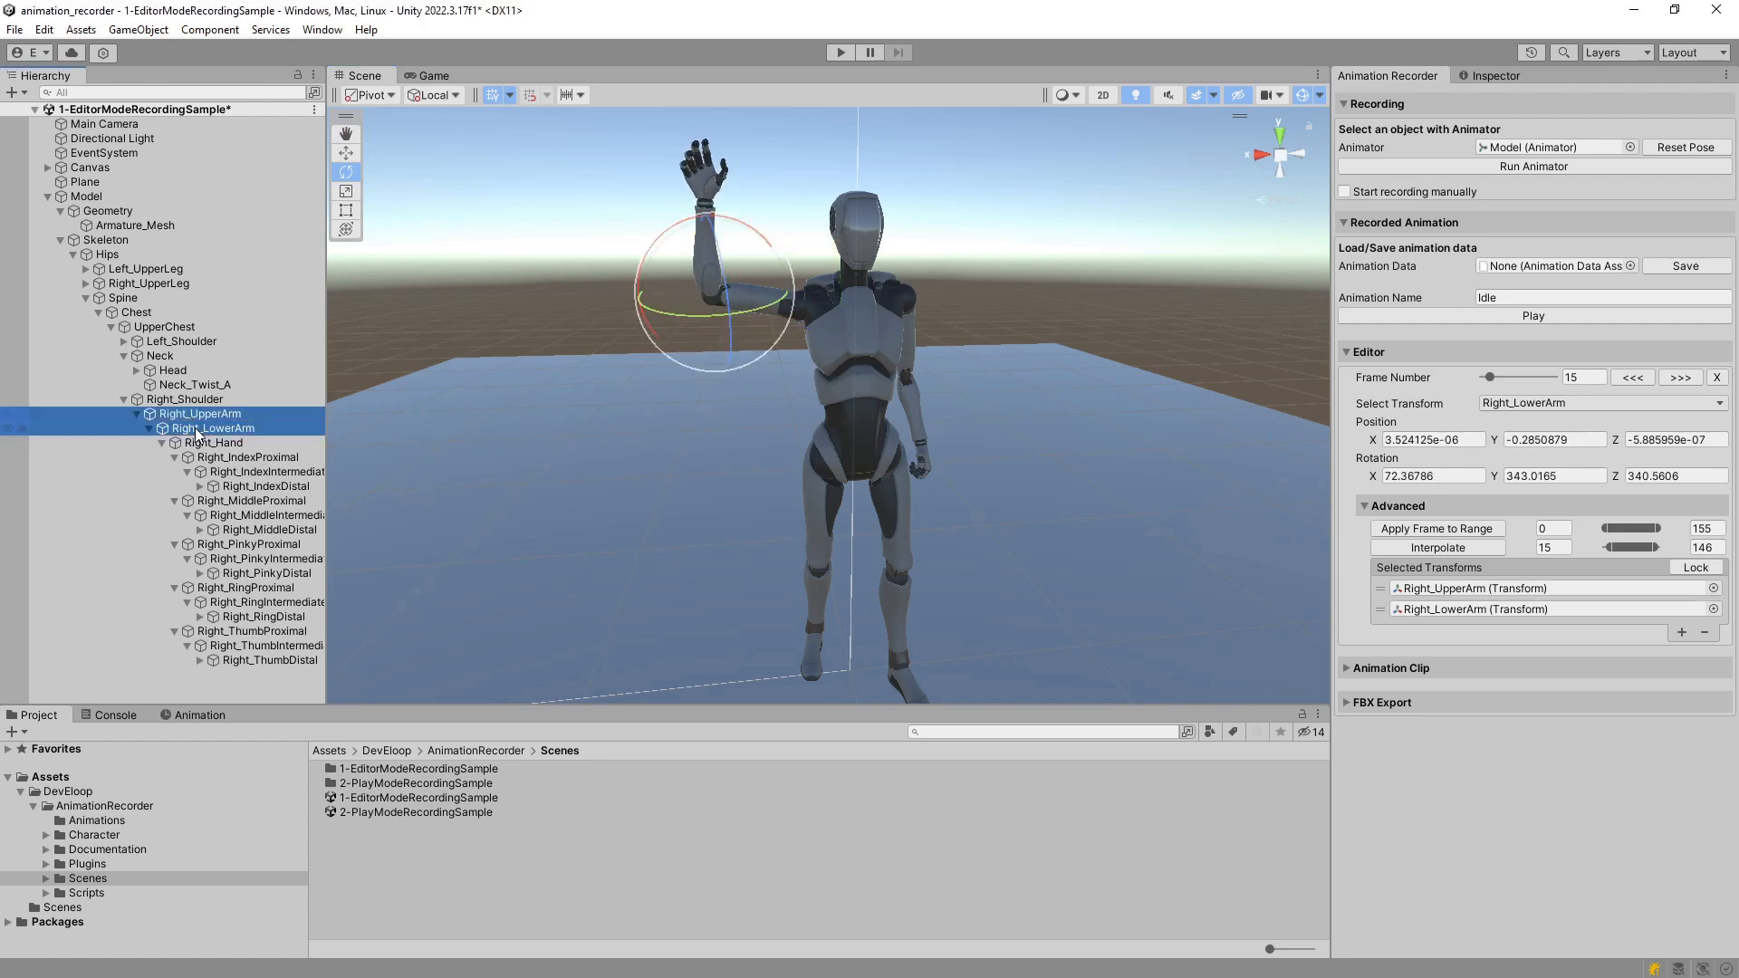
pyautogui.click(1696, 568)
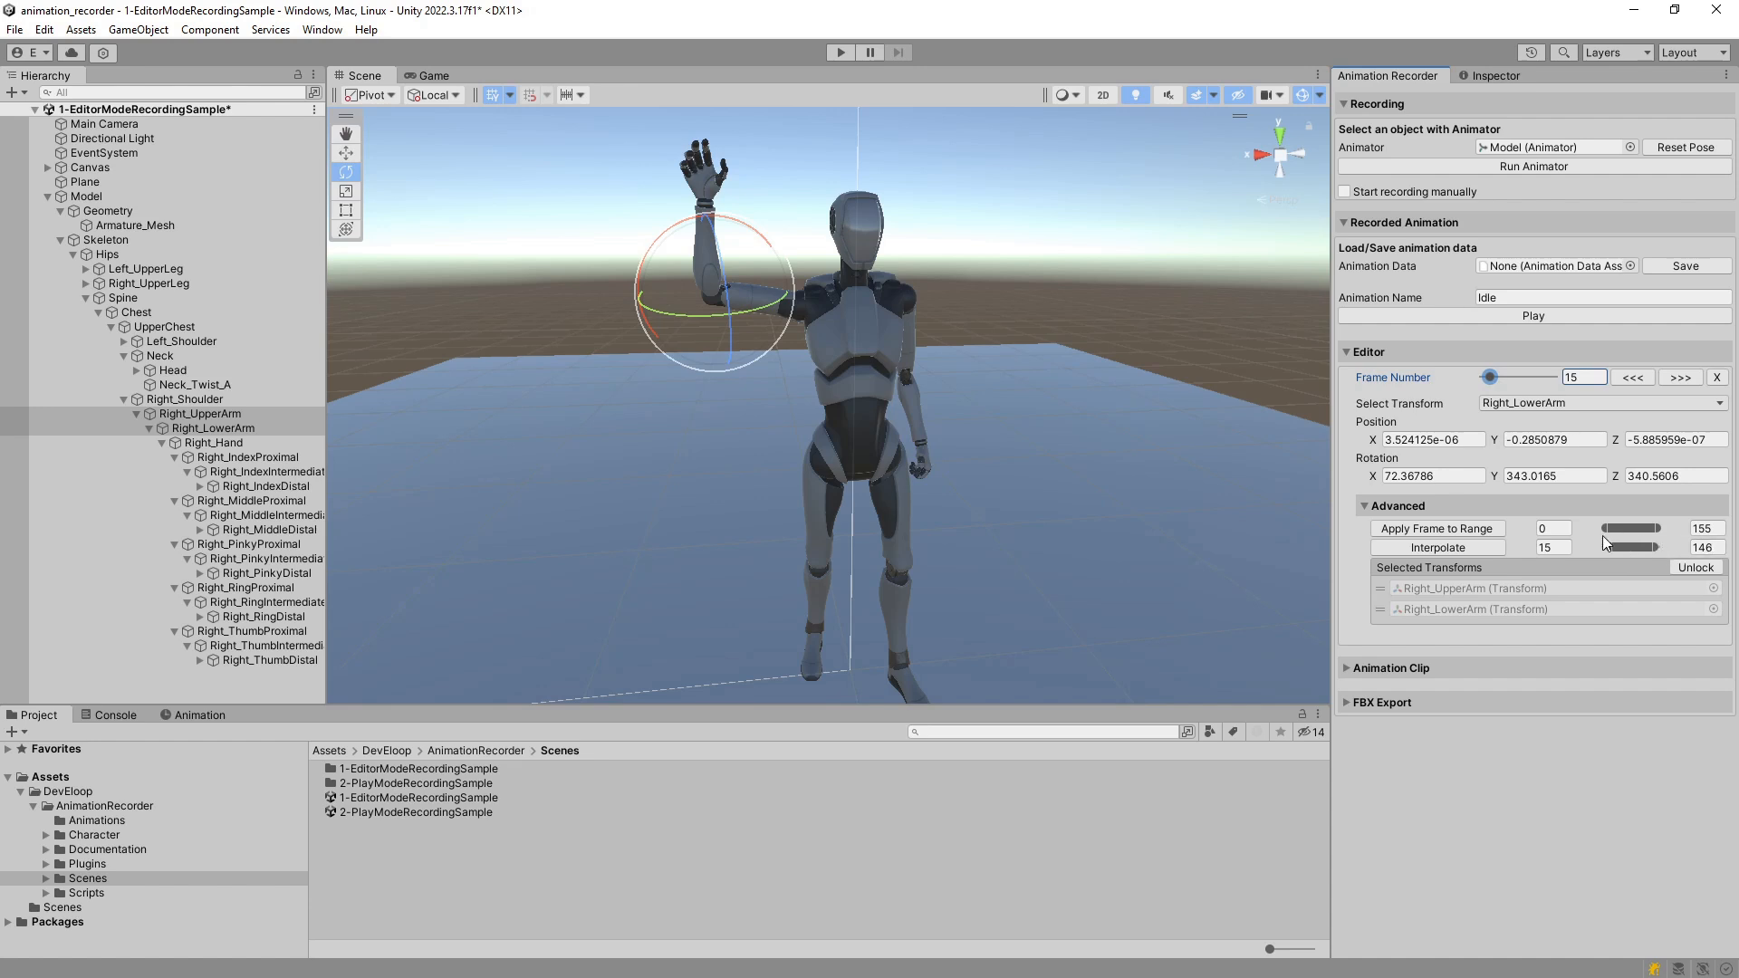
pyautogui.click(1552, 530)
pyautogui.write('15')
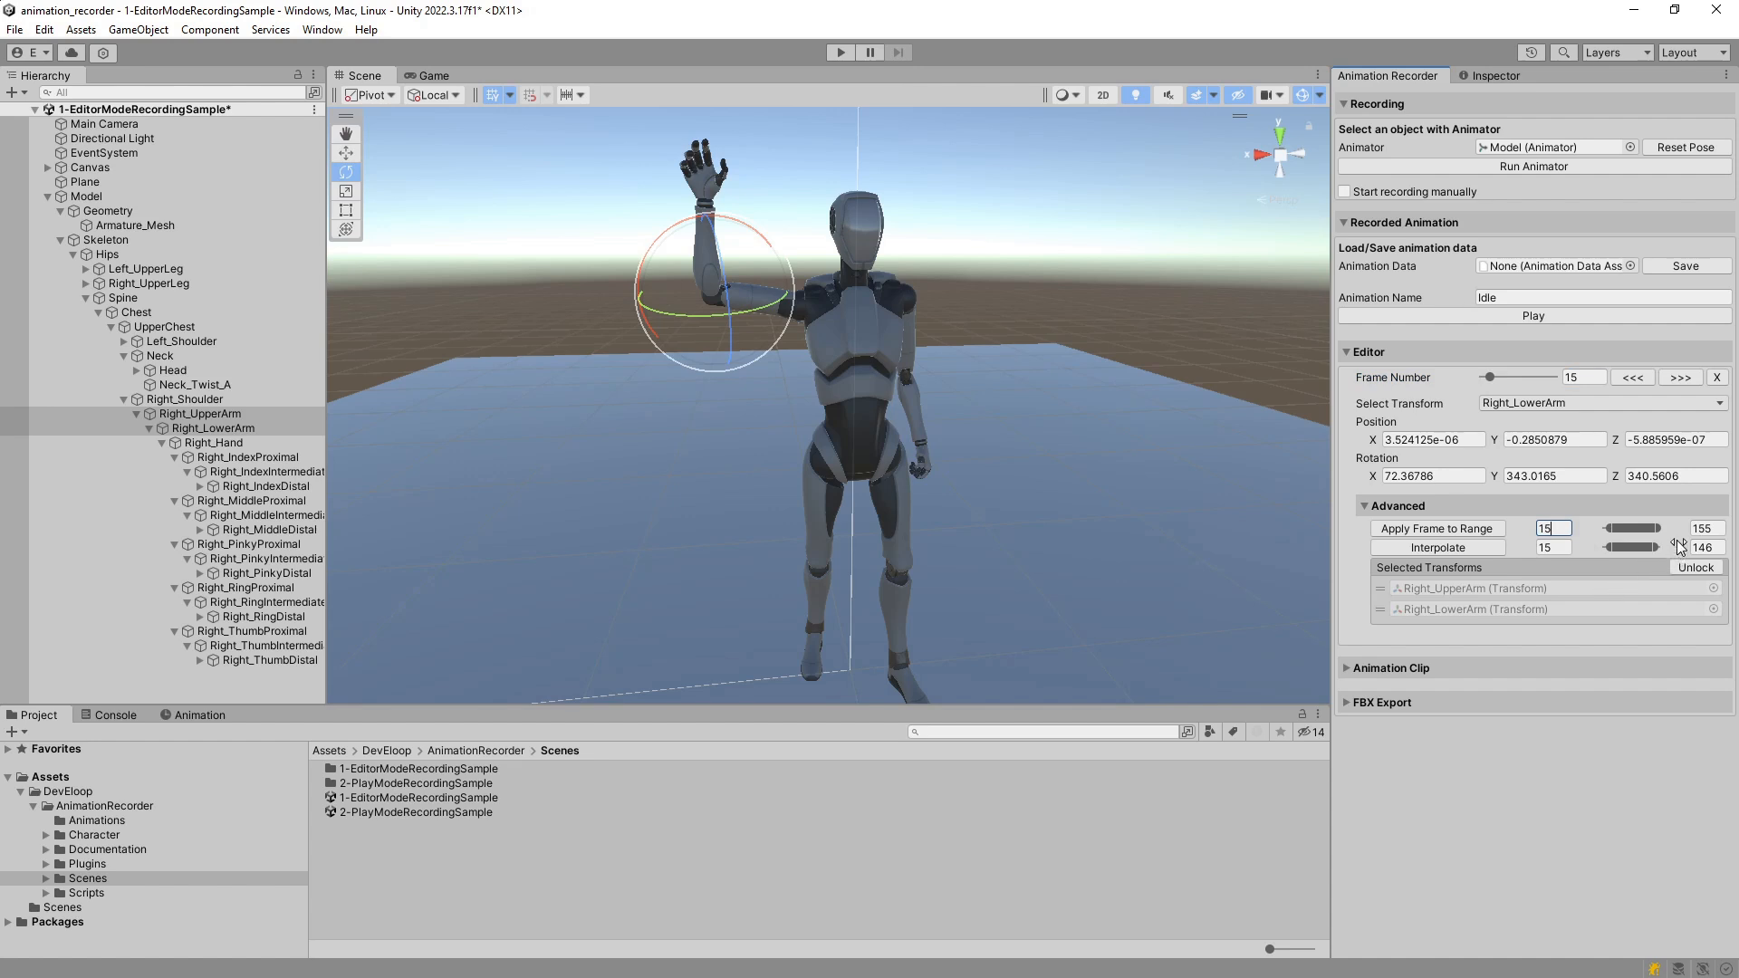
pyautogui.press('Tab')
pyautogui.write('4')
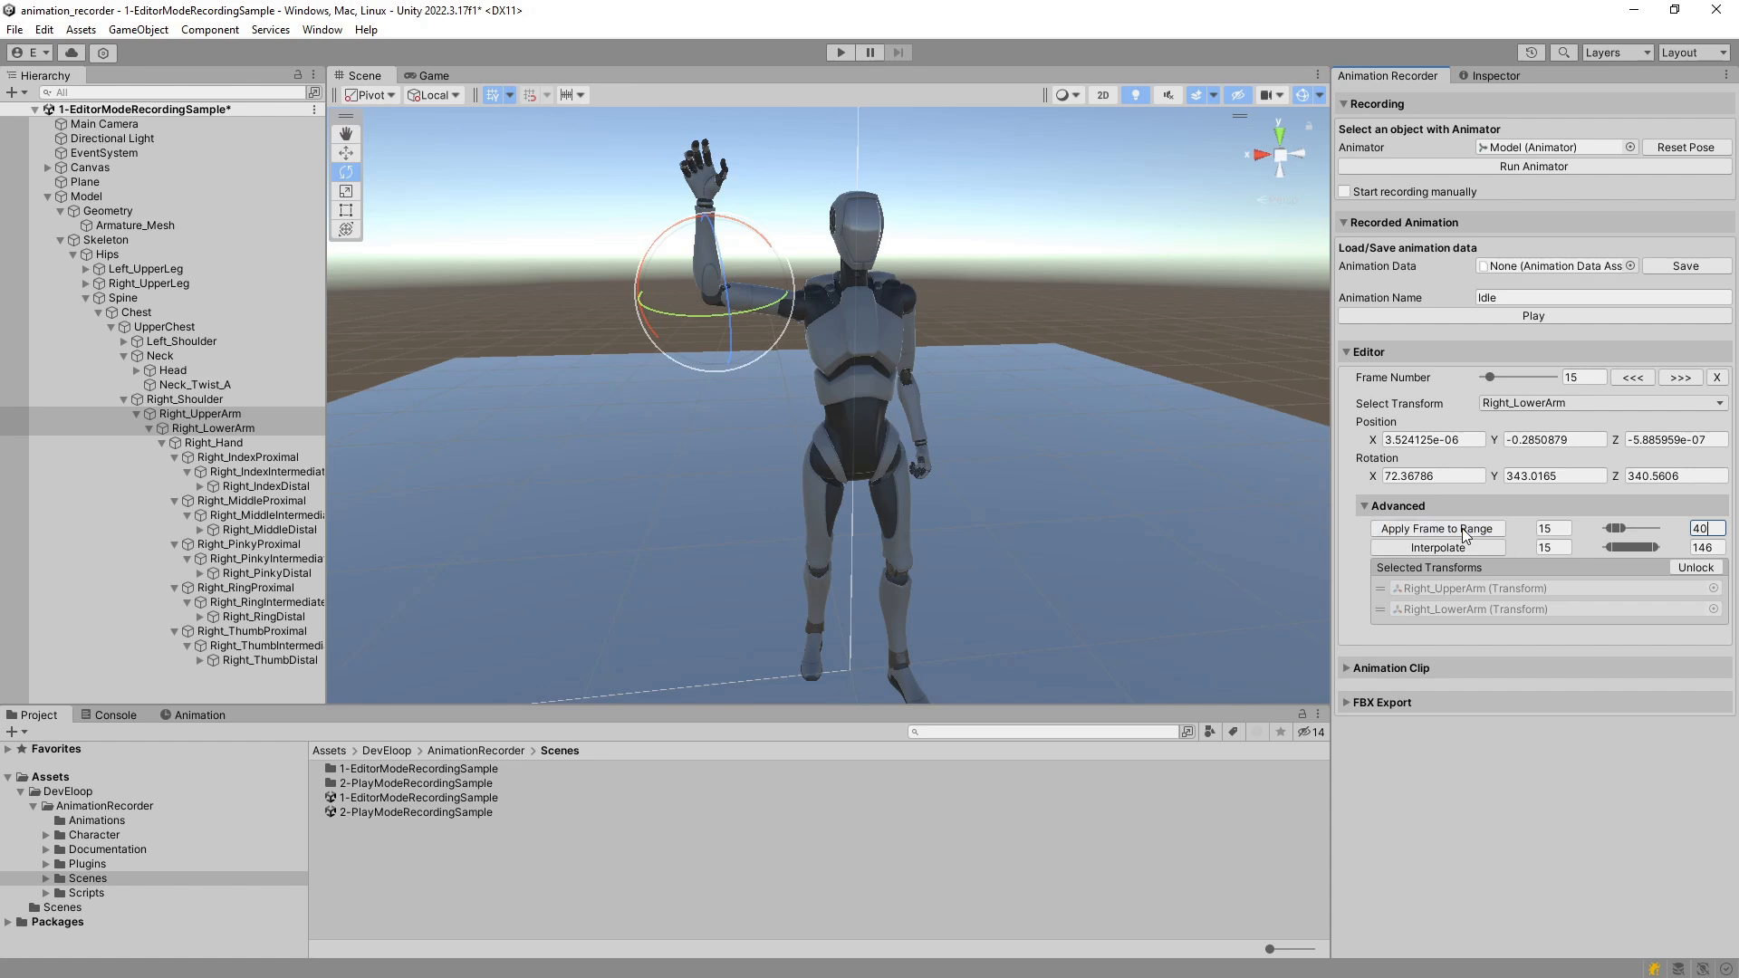
# Set the interpolation range to end at frame 15 and interpolate the locked right arm transforms
pyautogui.click(1567, 549)
pyautogui.click(1705, 547)
pyautogui.write('15')
pyautogui.click(1556, 549)
pyautogui.doubleClick(1562, 547)
pyautogui.click(1462, 547)
pyautogui.click(1584, 377)
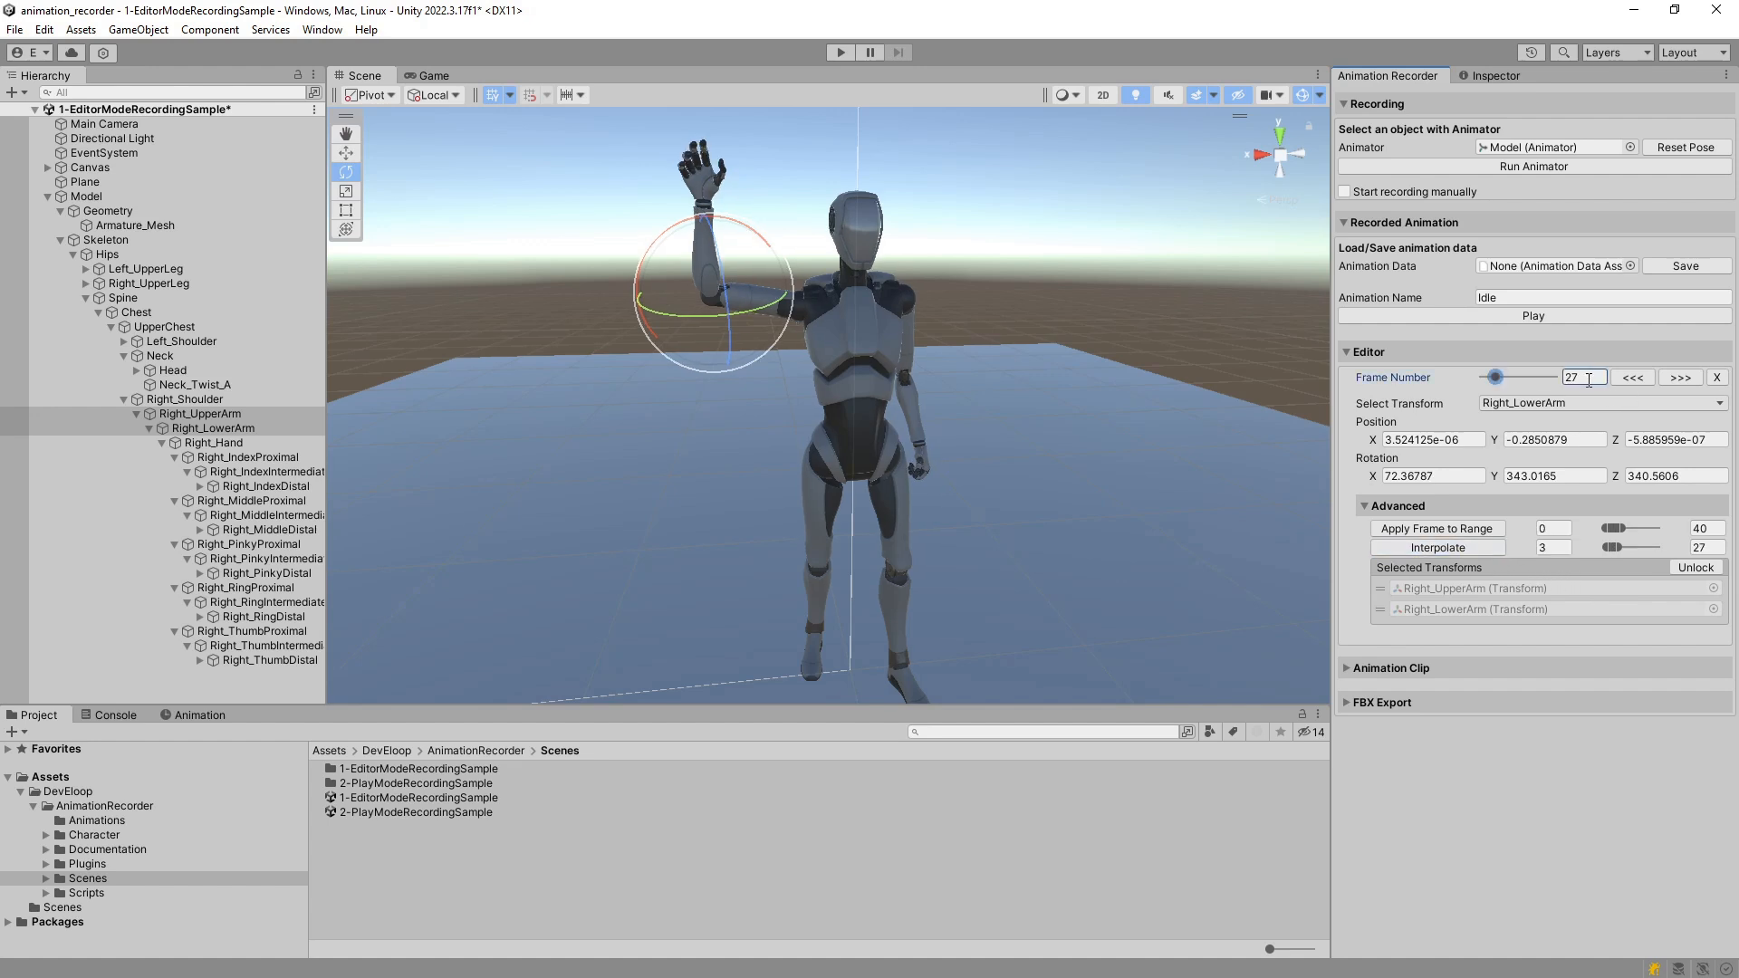
# At frame 20, rotate Right_LowerArm inward toward the head and interpolate the locked right arm transforms from frame 15 to 20
pyautogui.write('20')
pyautogui.press('Return')
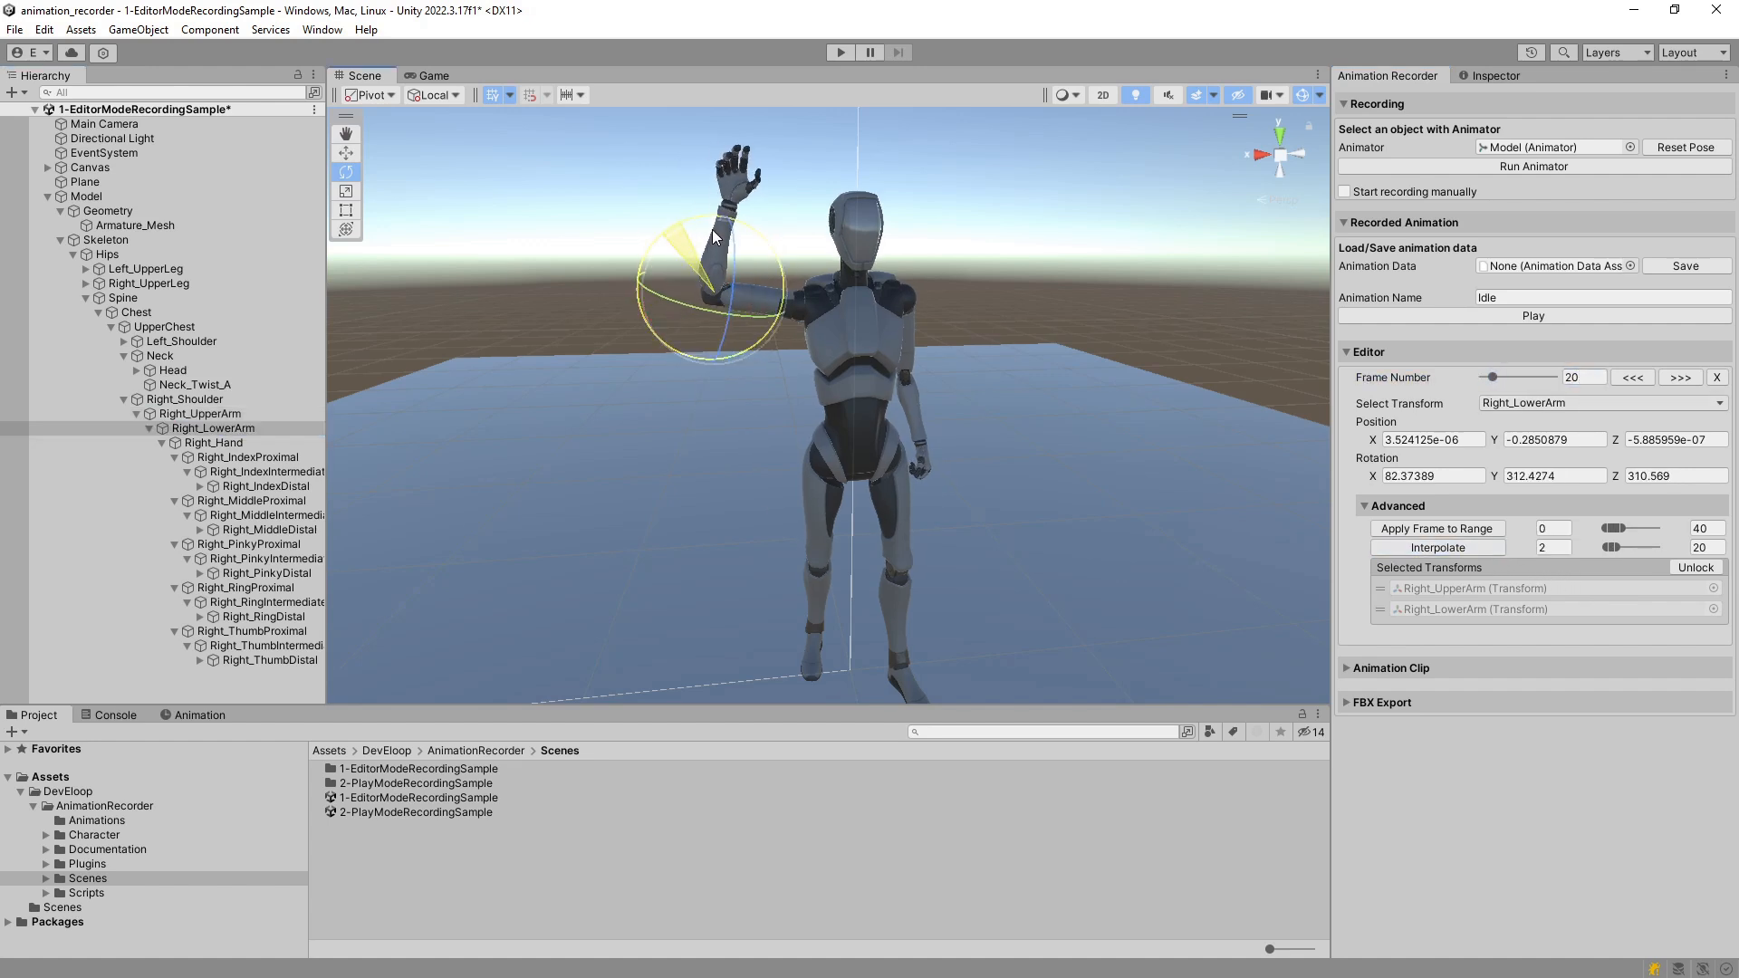
pyautogui.click(1554, 547)
pyautogui.write('15')
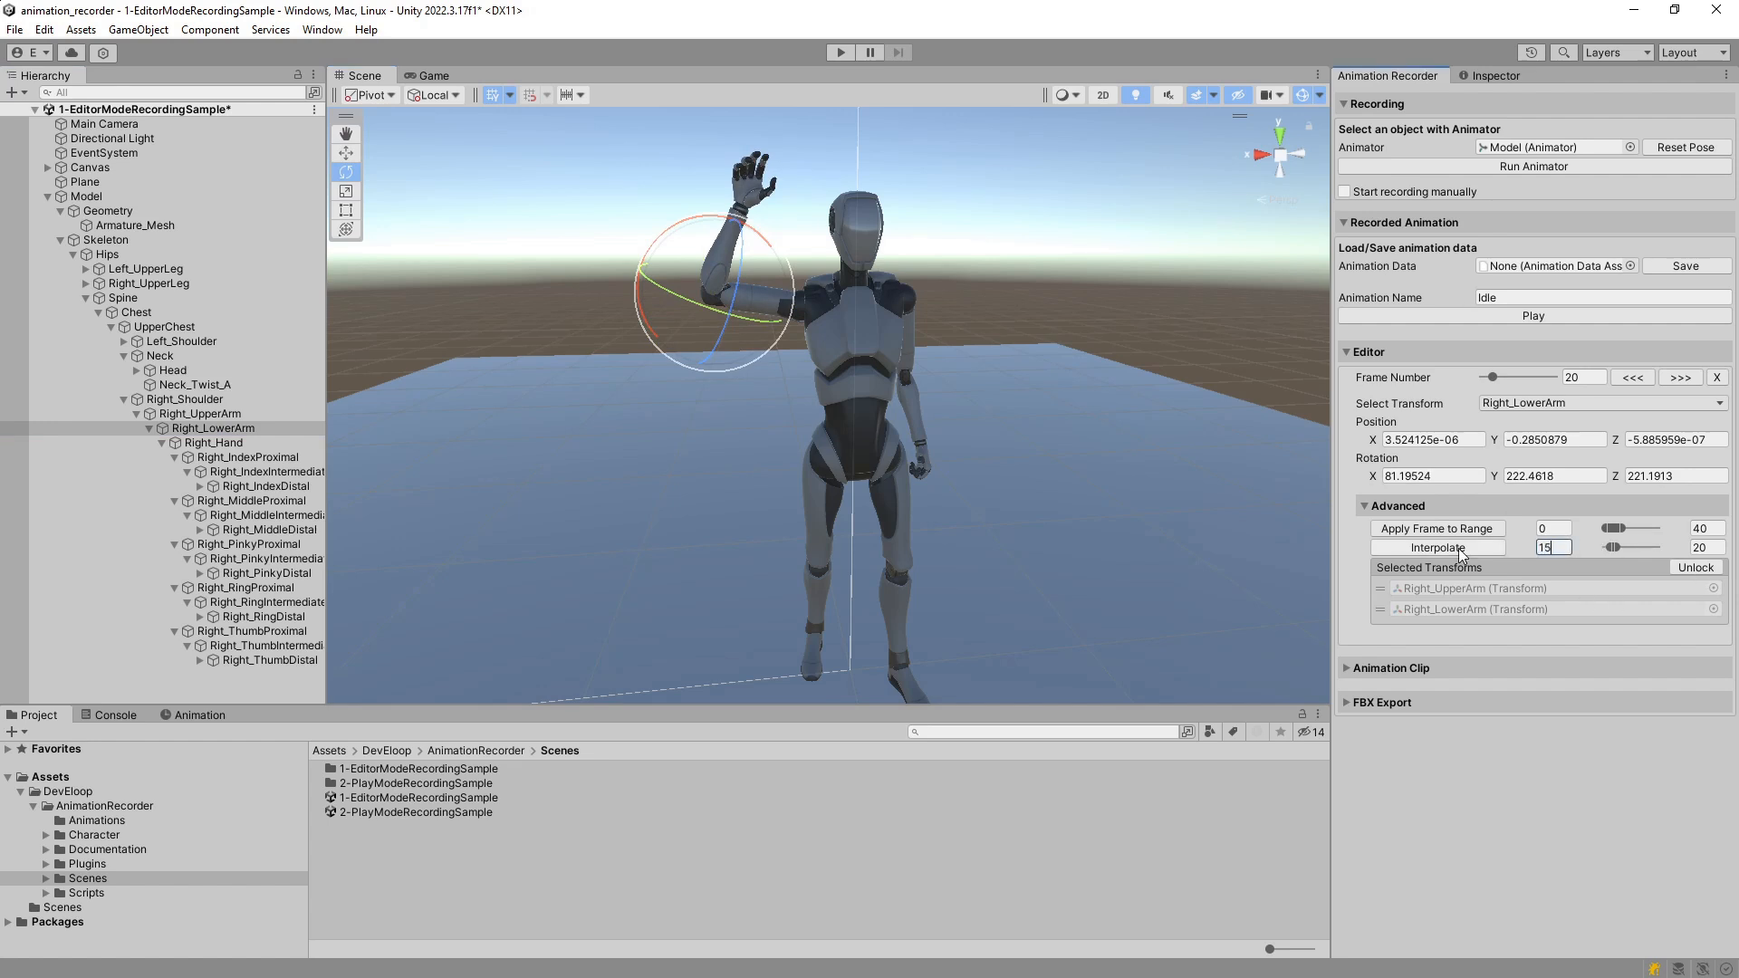
pyautogui.click(1458, 549)
# Interpolate the locked right arm transforms from frame 20 to 25
pyautogui.moveTo(1556, 547); pyautogui.dragTo(1542, 548)
pyautogui.write('20')
pyautogui.click(1712, 546)
pyautogui.press('BackSpace')
pyautogui.write('5')
# At frame 30, rotate Right_LowerArm outward away from the head and interpolate the locked right arm transforms from frame 25 to 30
pyautogui.click(1585, 379)
pyautogui.write('30')
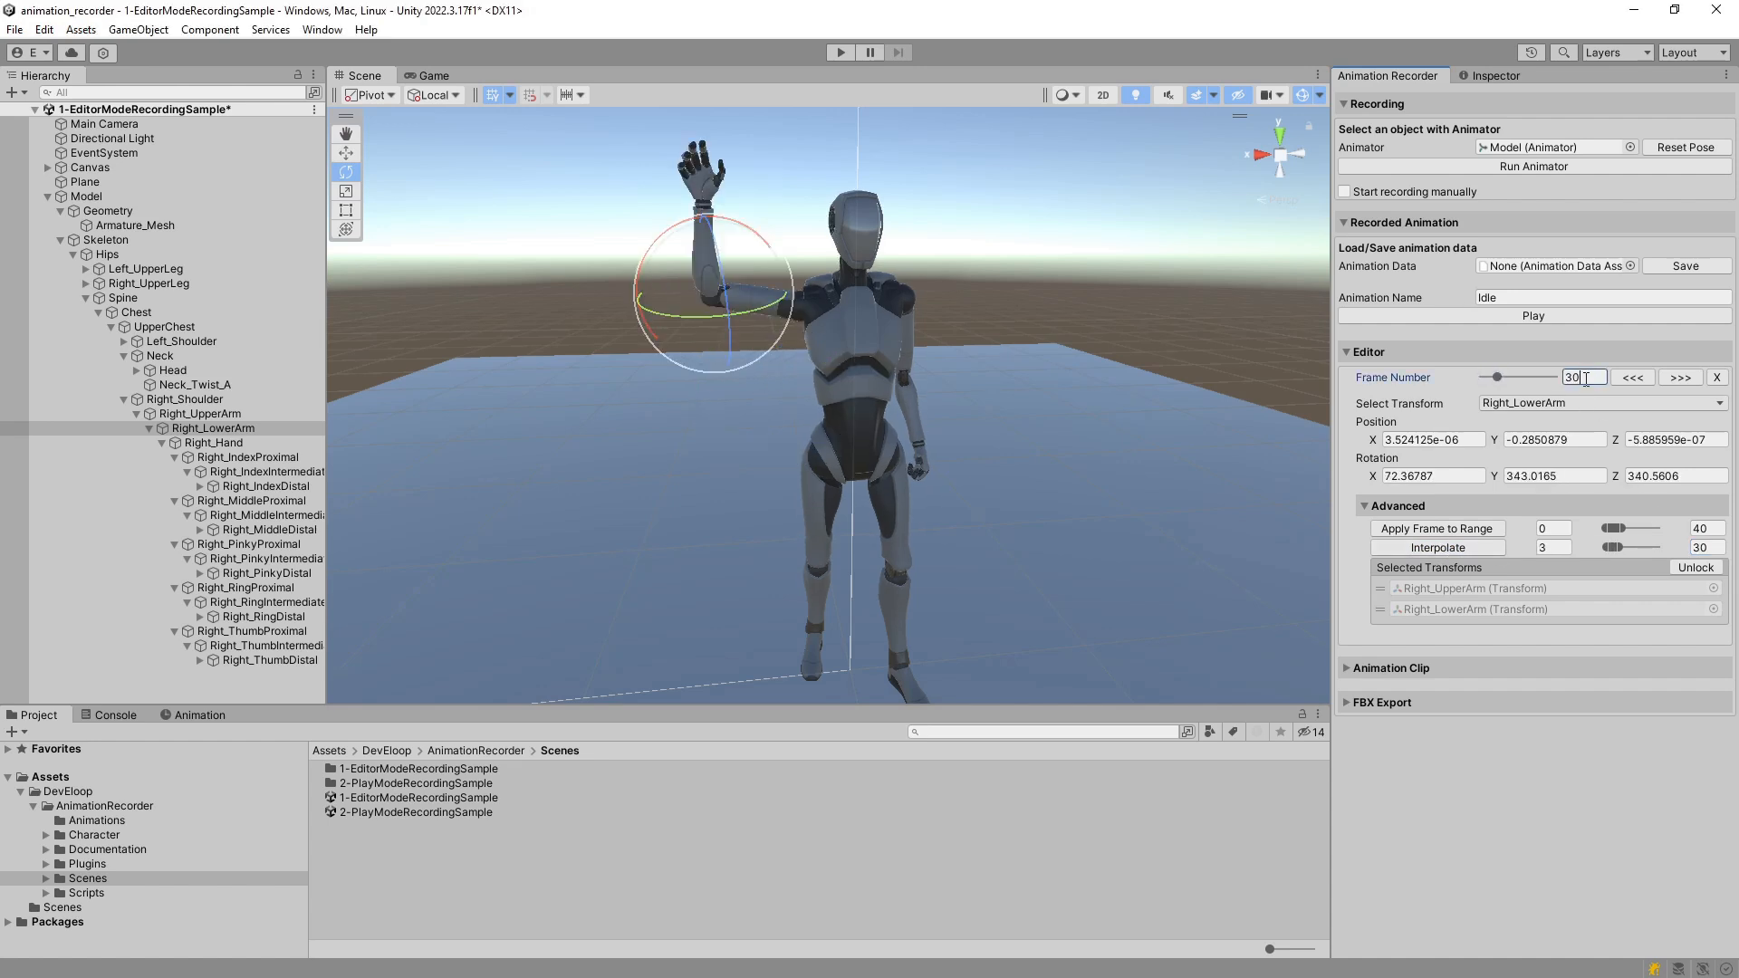
pyautogui.click(1554, 548)
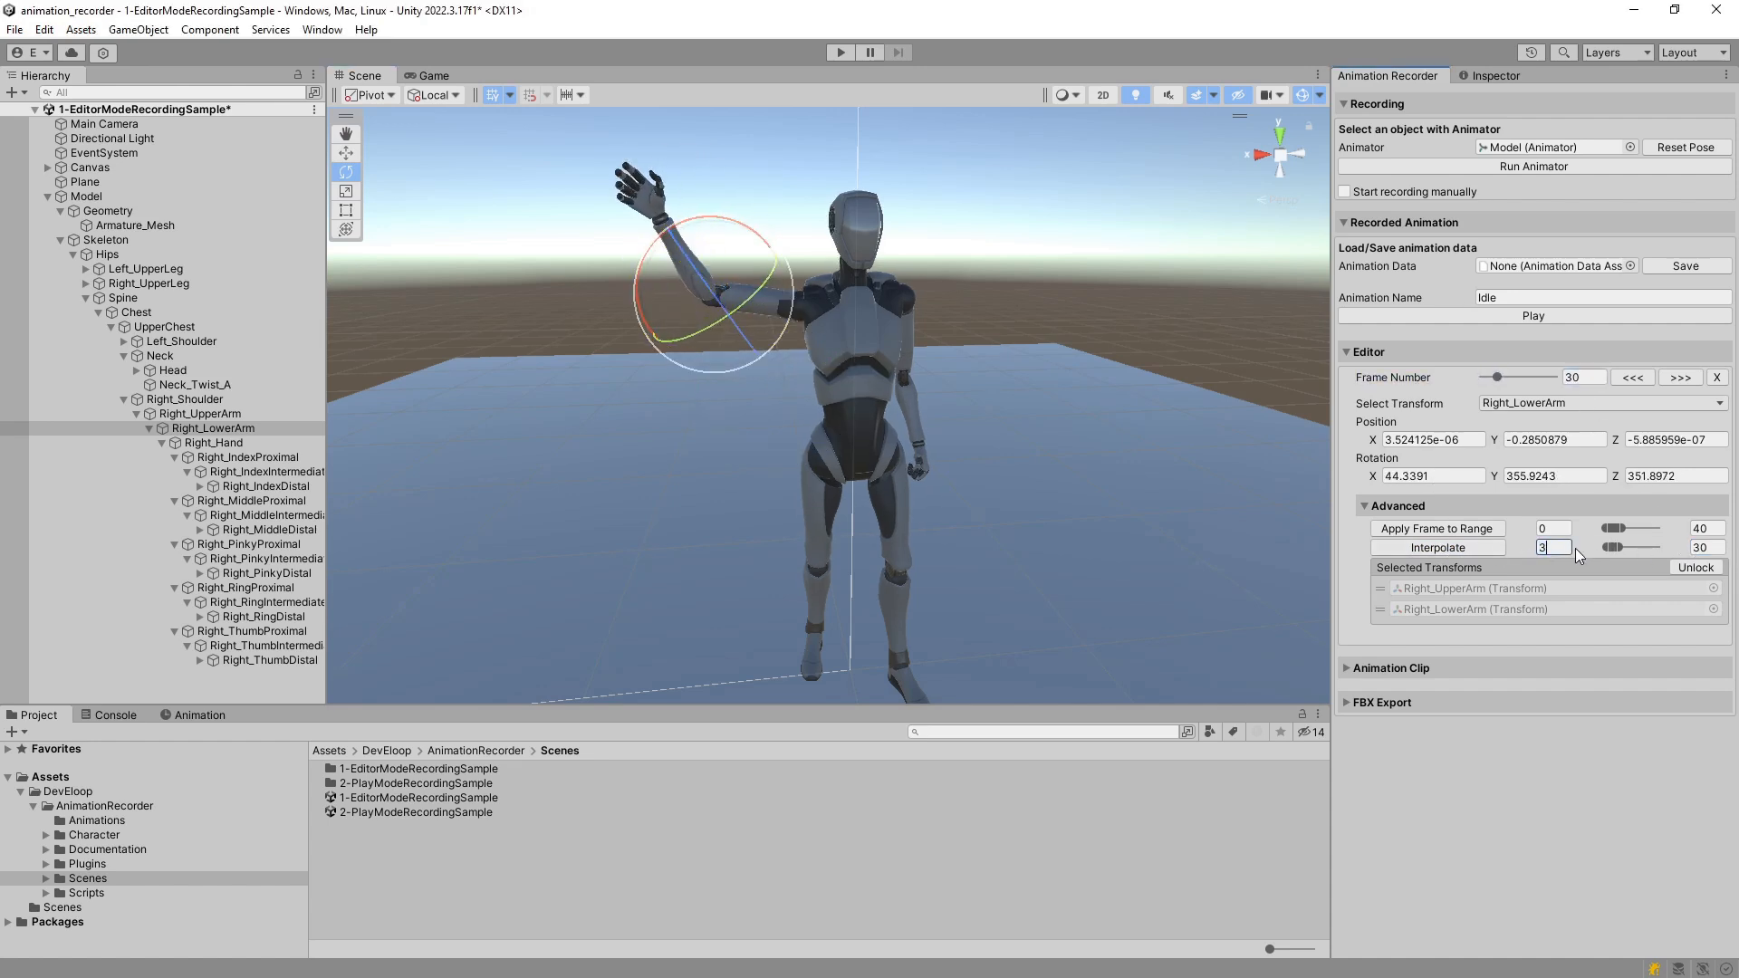
pyautogui.press('BackSpace')
pyautogui.write('25')
pyautogui.click(1445, 557)
# Set the interpolation range to end at frame 35 and interpolate the locked right arm transforms from frame 30
pyautogui.click(1563, 547)
pyautogui.click(1707, 548)
pyautogui.write('35')
# At frame 40, rotate Right_LowerArm inward toward the head and interpolate the locked right arm transforms from frame 35 to 40
pyautogui.click(1586, 379)
pyautogui.write('40')
pyautogui.click(1560, 548)
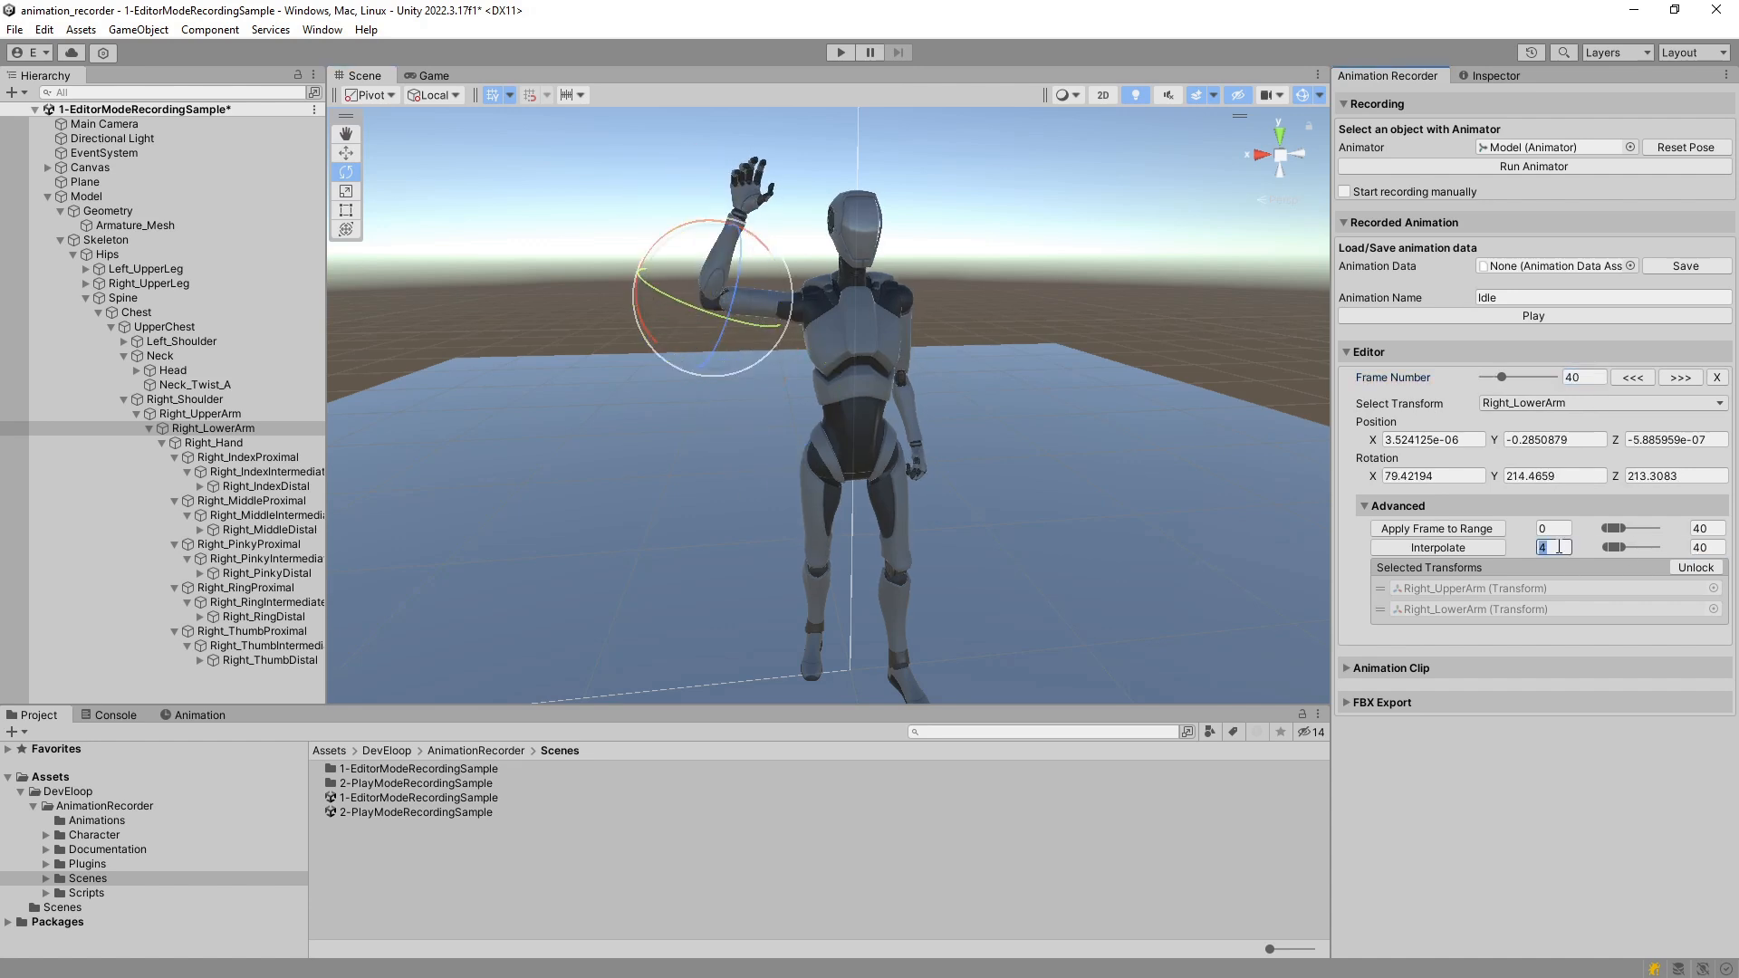
pyautogui.write('35')
pyautogui.click(1475, 549)
# Interpolate the locked right arm transforms from frame 40 to 45
pyautogui.write('40')
pyautogui.click(1711, 546)
pyautogui.write('45')
pyautogui.click(1454, 547)
# Extend the interpolation range's end to frame 55 and interpolate the locked right arm transforms
pyautogui.click(1713, 544)
pyautogui.write('55')
pyautogui.click(1454, 549)
# Rewind the edited Idle animation to its first frame and play it back to check the wave
pyautogui.moveTo(1507, 377); pyautogui.dragTo(1467, 386)
pyautogui.click(1513, 315)
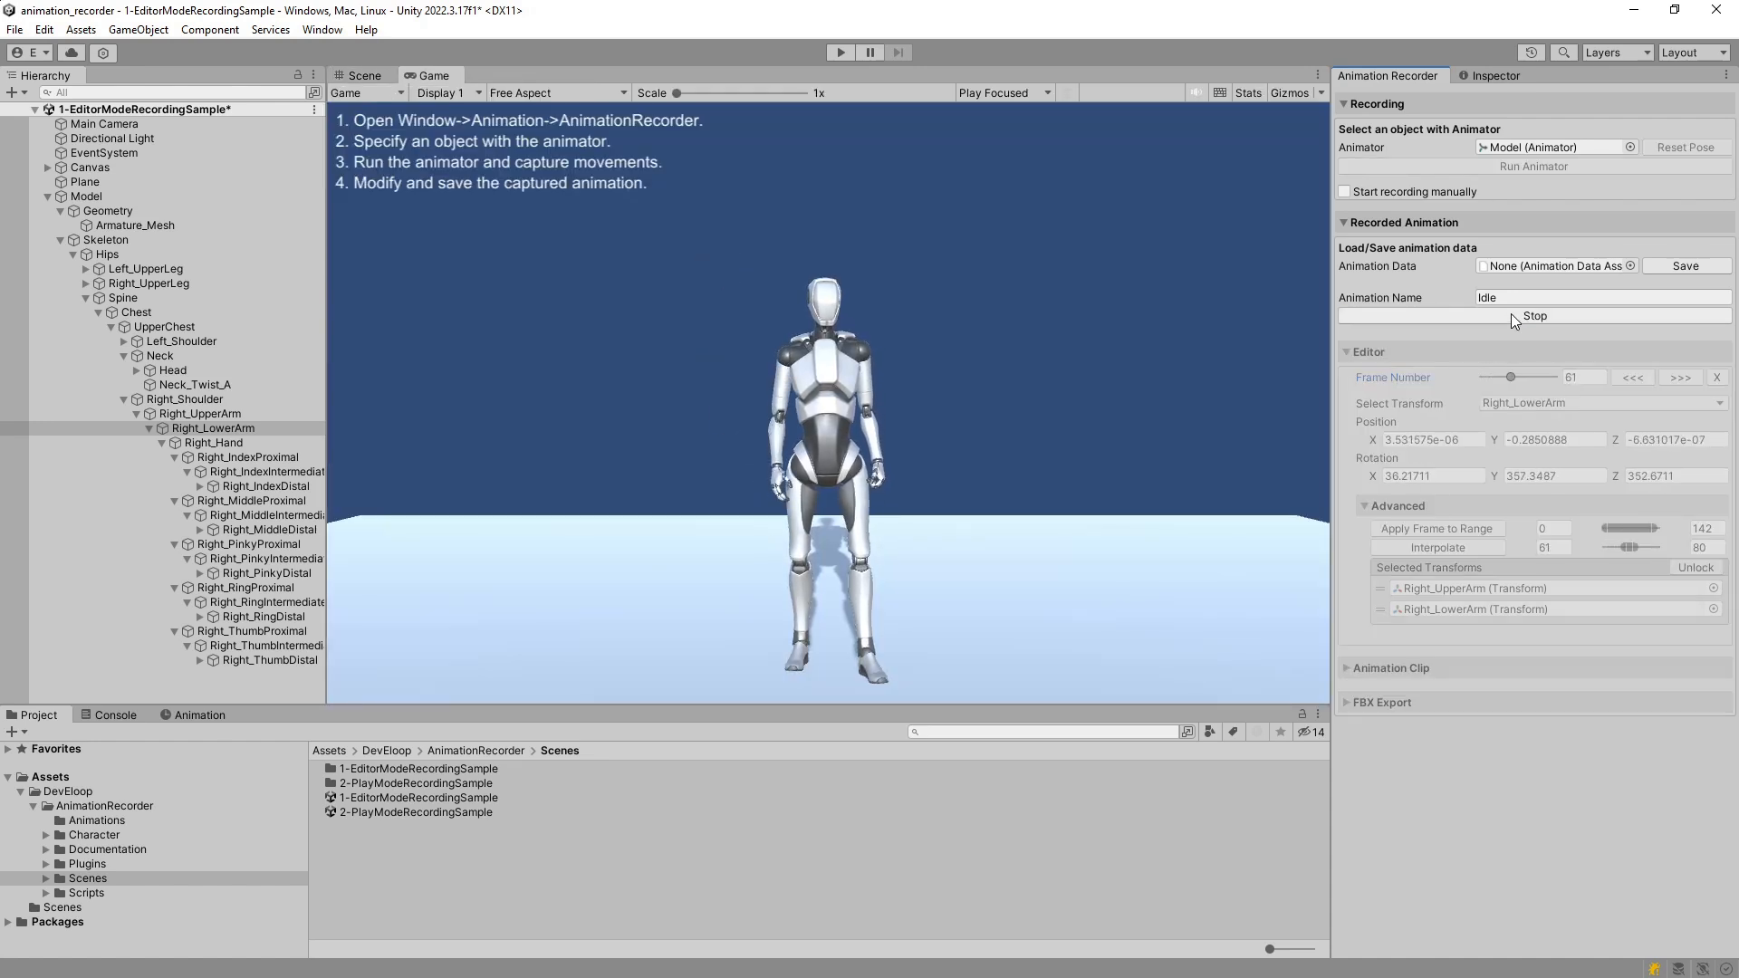
pyautogui.click(1511, 313)
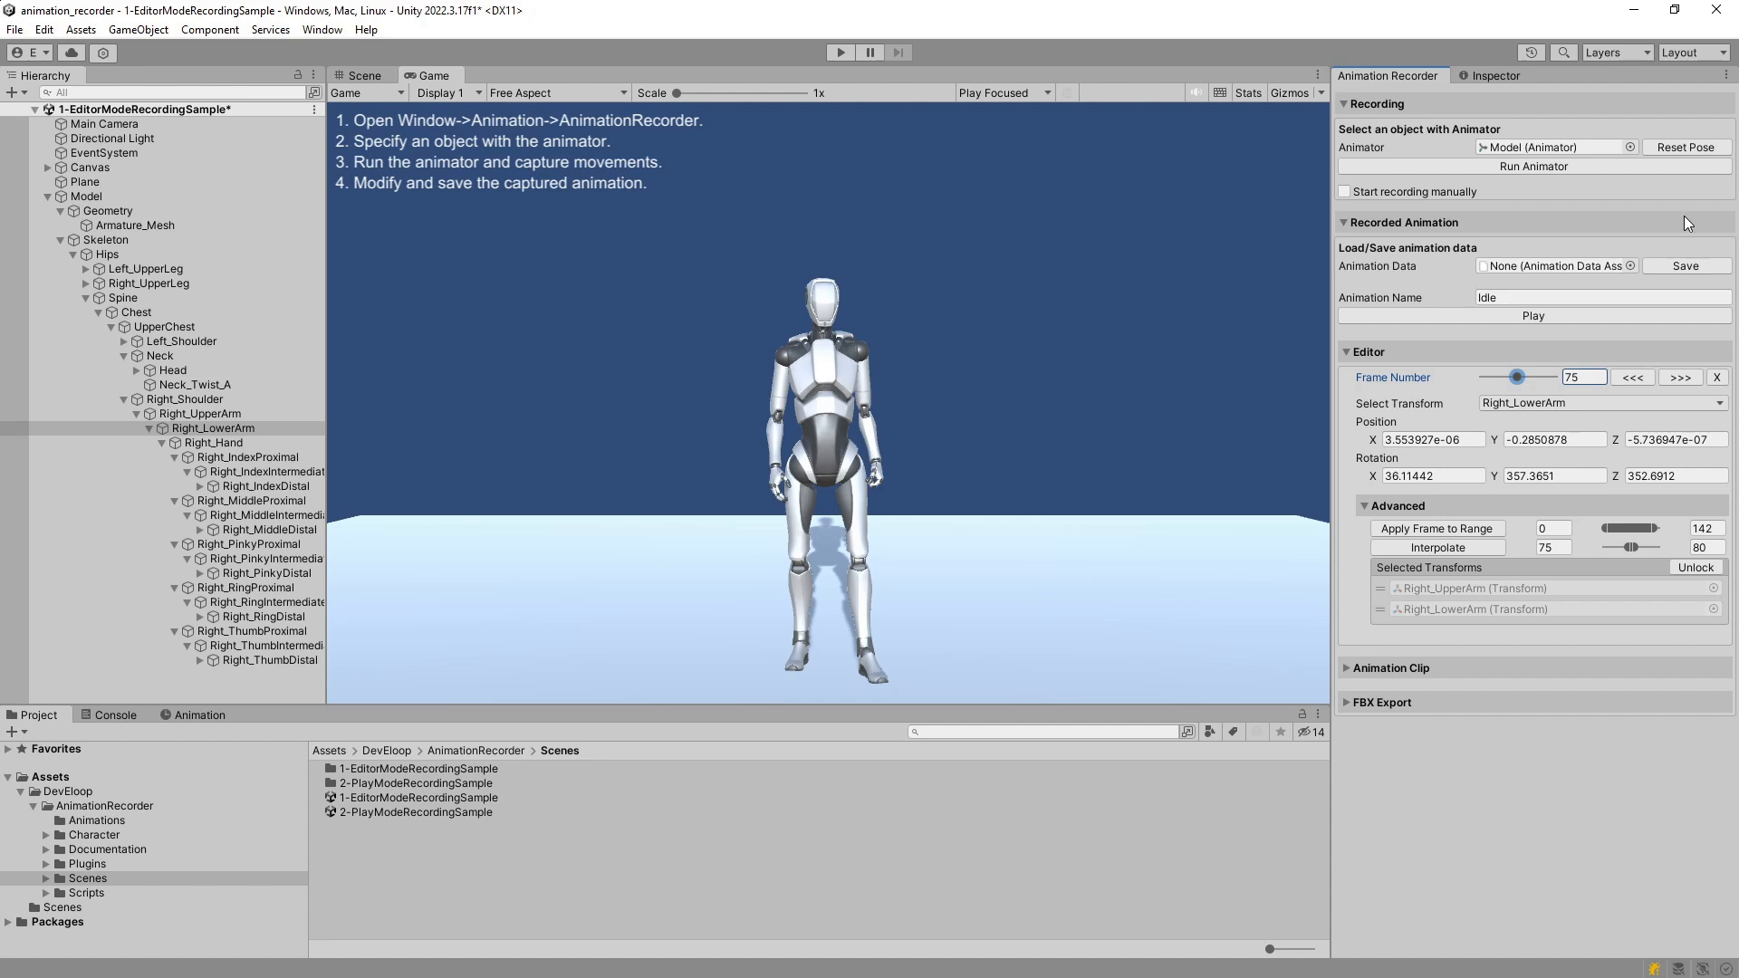
# Save the edited Idle animation as an animation data asset and as an animation clip
pyautogui.click(1682, 265)
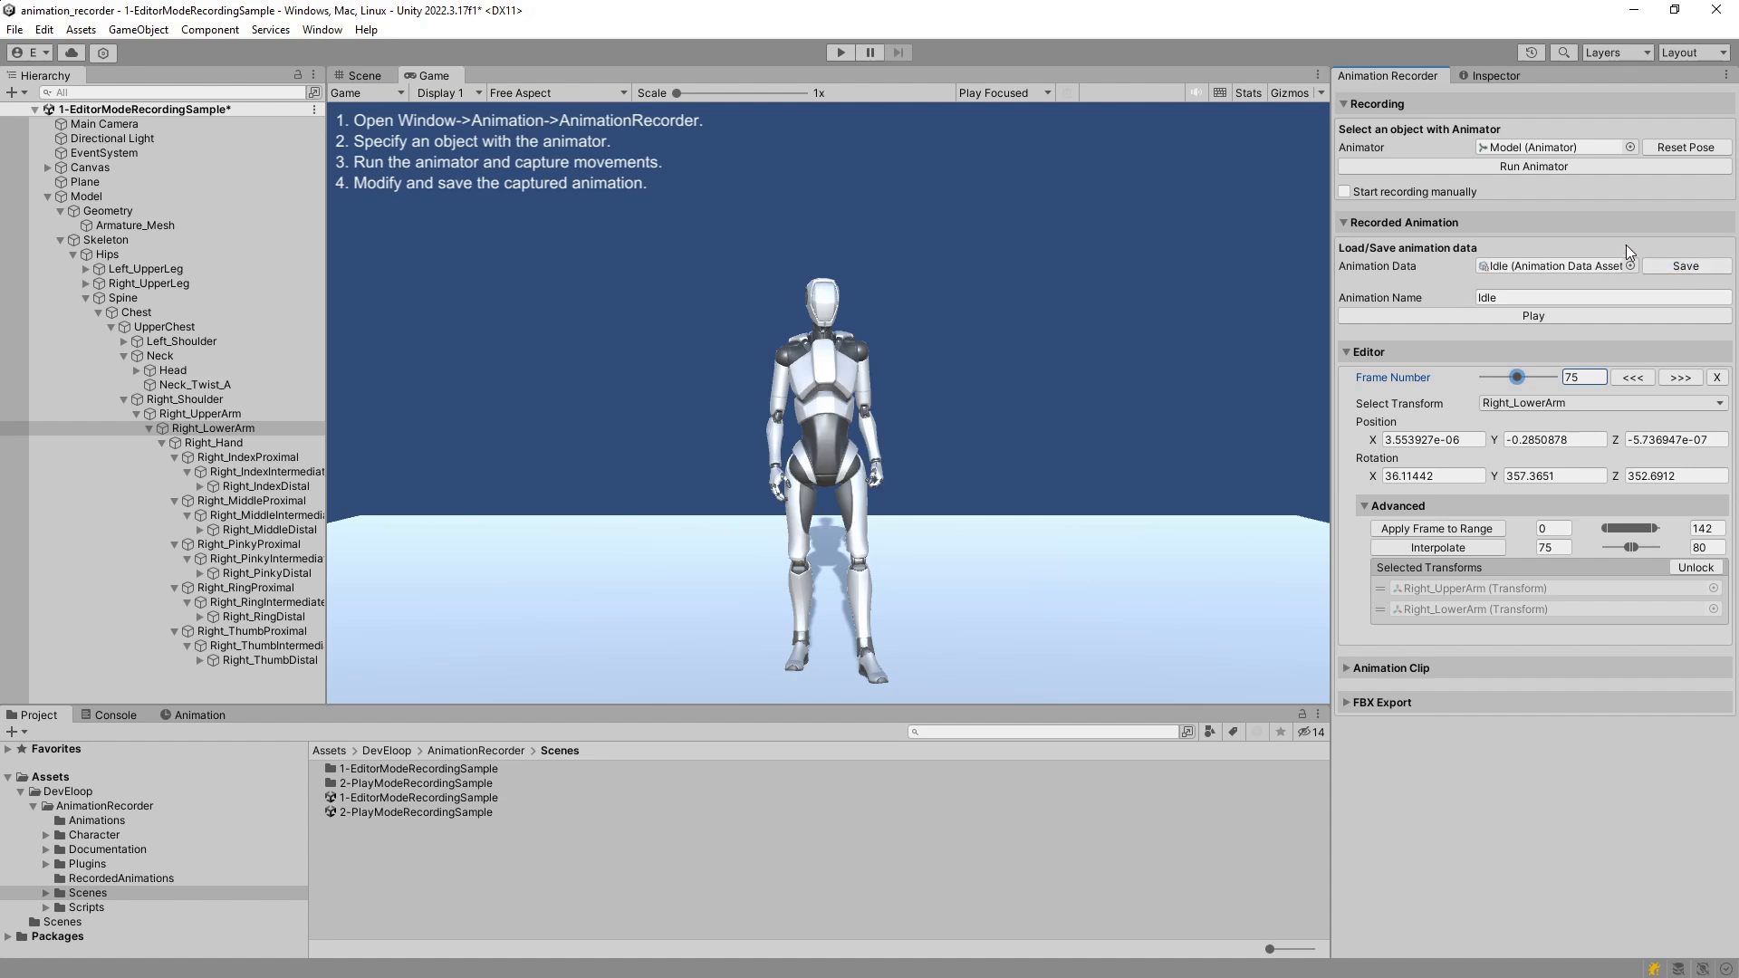
pyautogui.click(1350, 671)
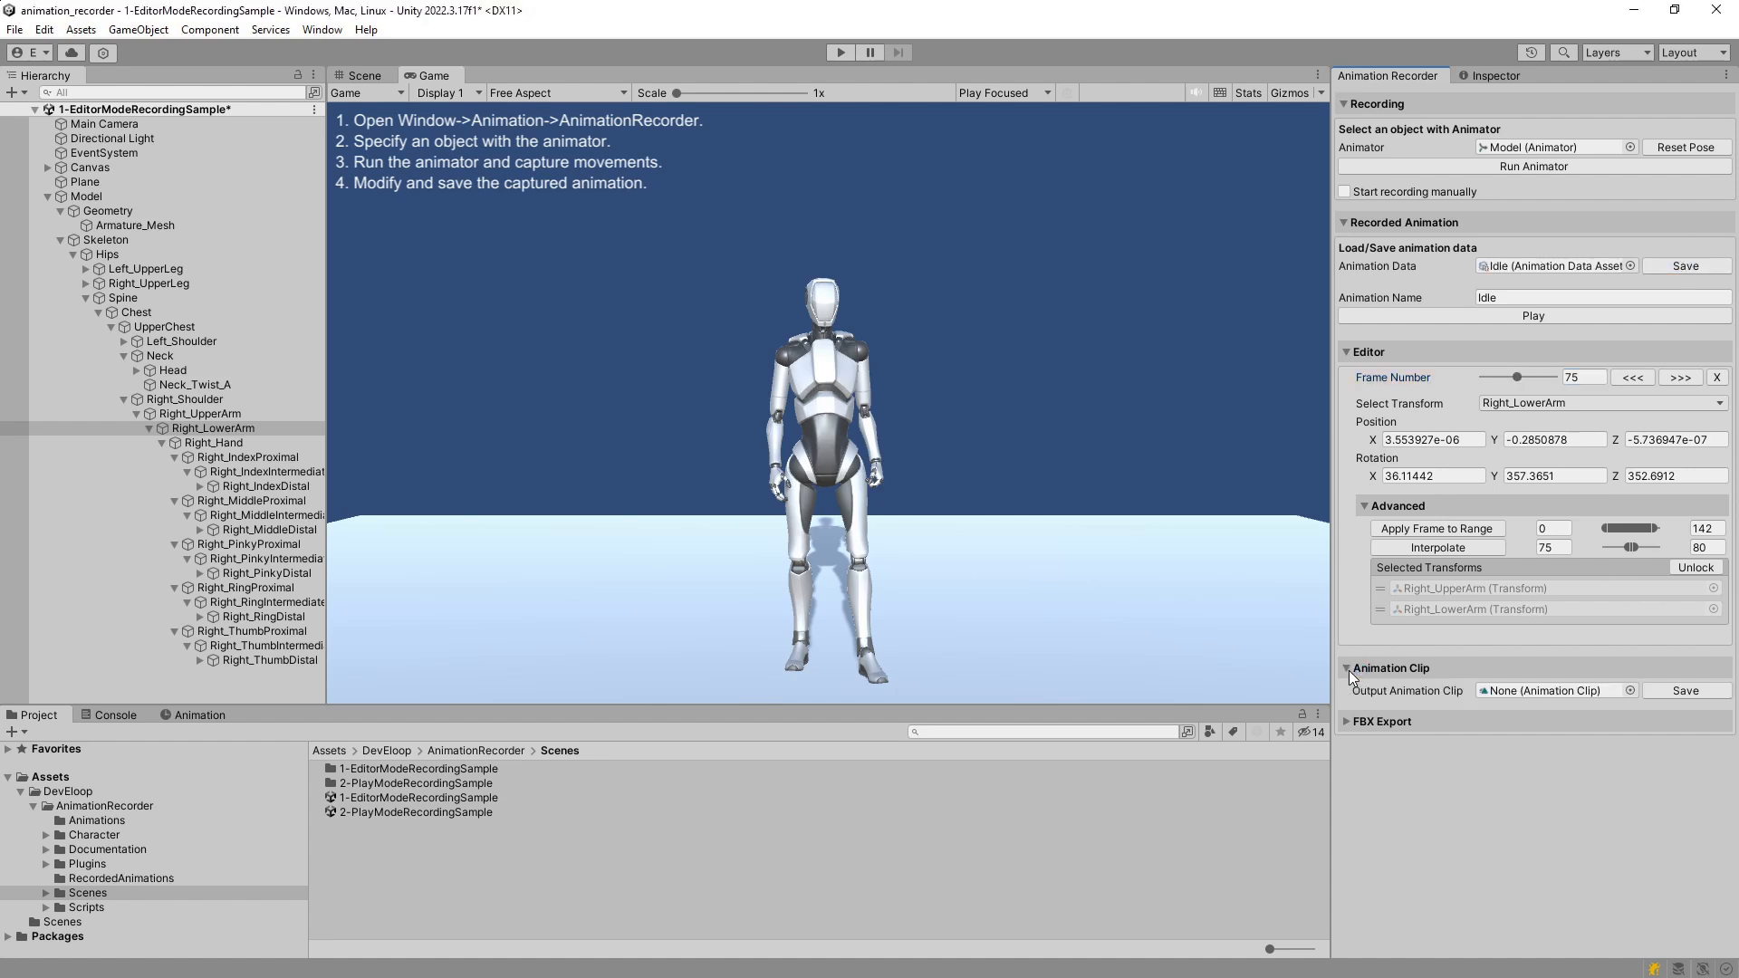
pyautogui.click(1650, 692)
# Create an Animator Controller with the default name in the RecordedAnimations folder
pyautogui.click(129, 880)
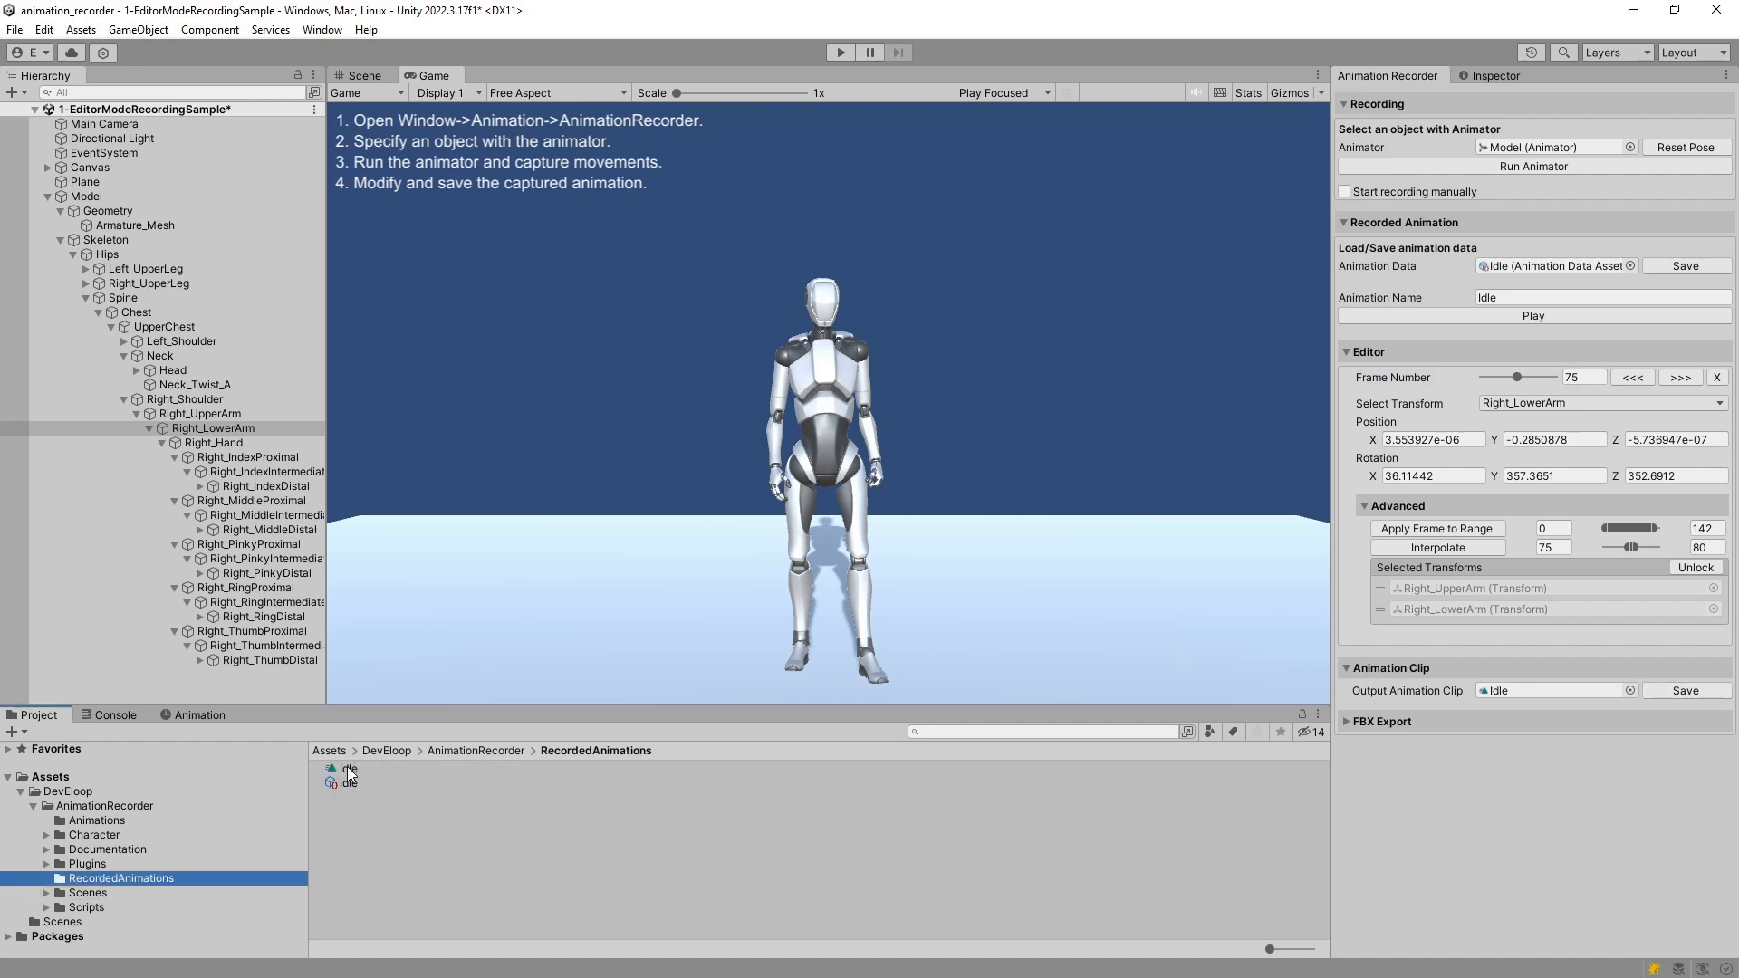
pyautogui.rightClick(420, 831)
pyautogui.moveTo(634, 347)
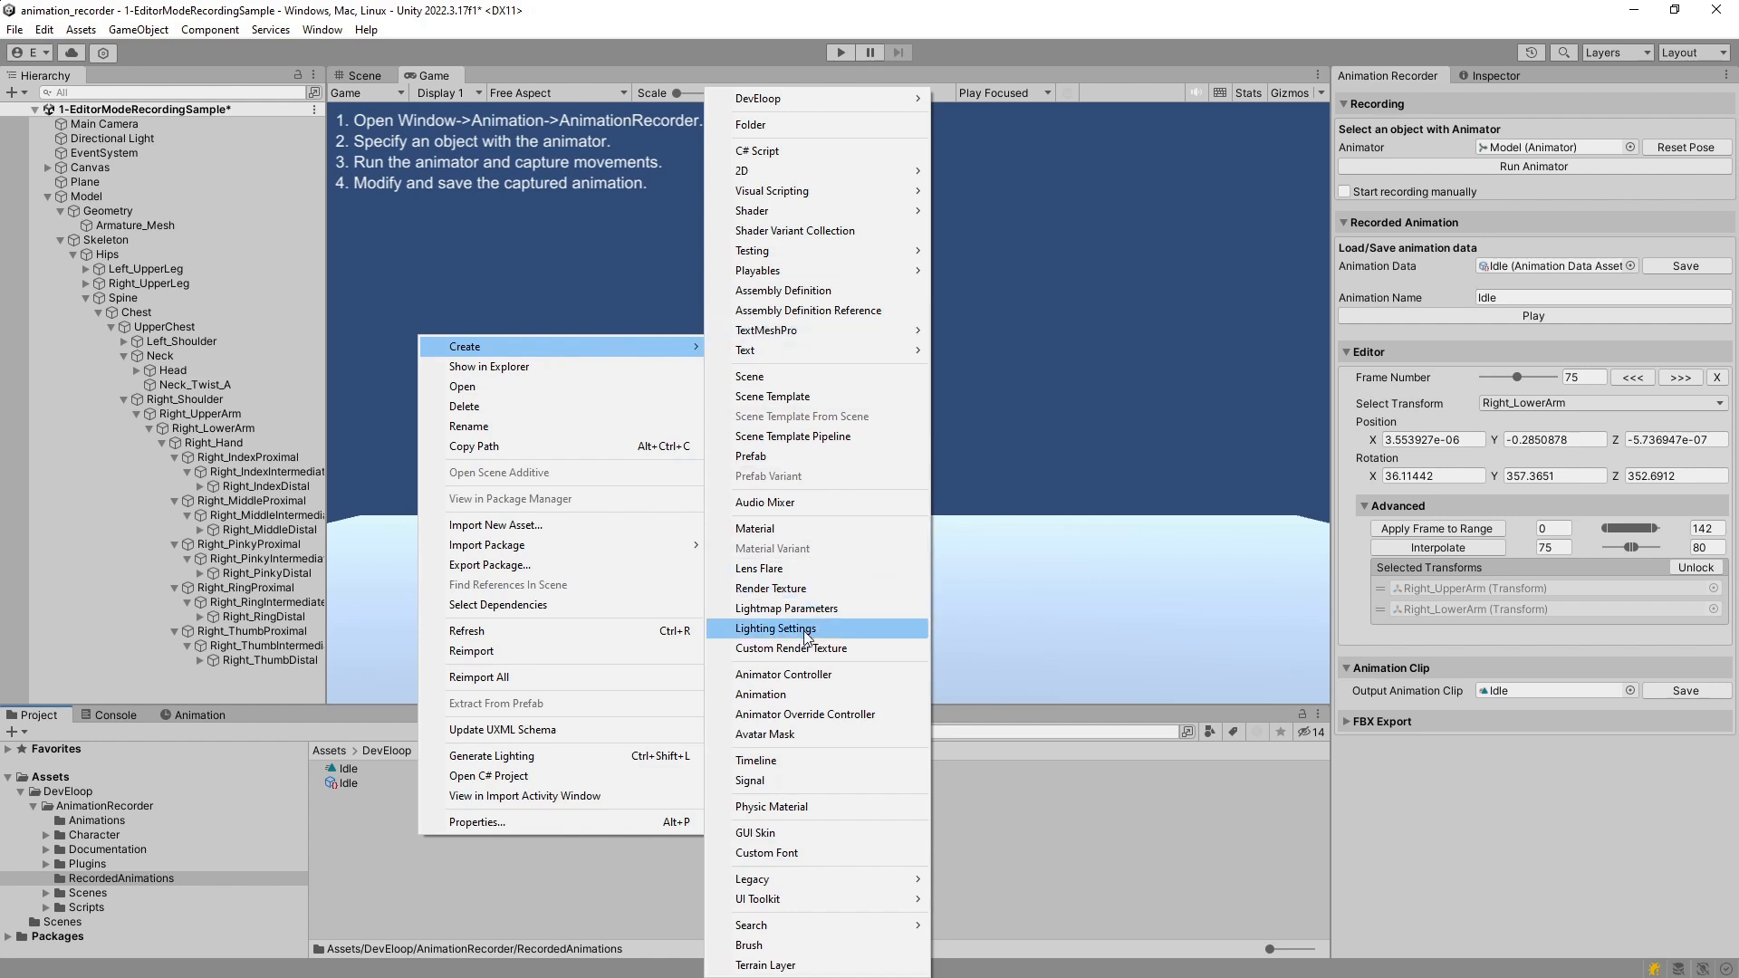
pyautogui.click(781, 674)
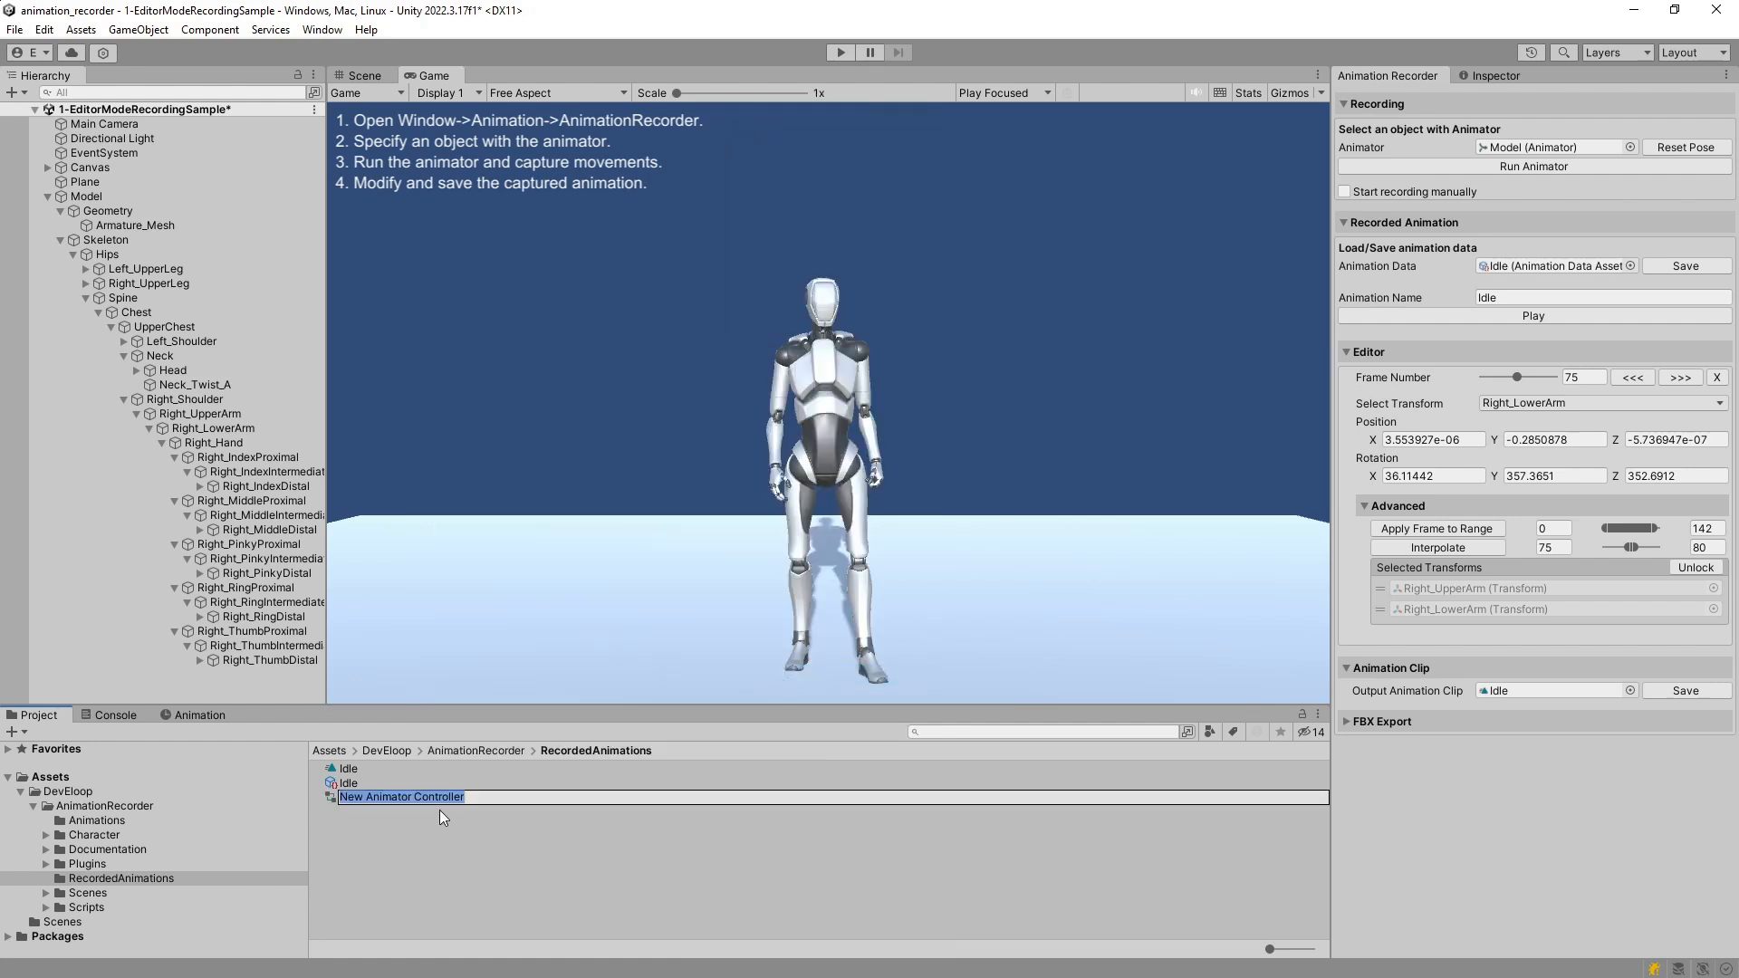
pyautogui.press('Return')
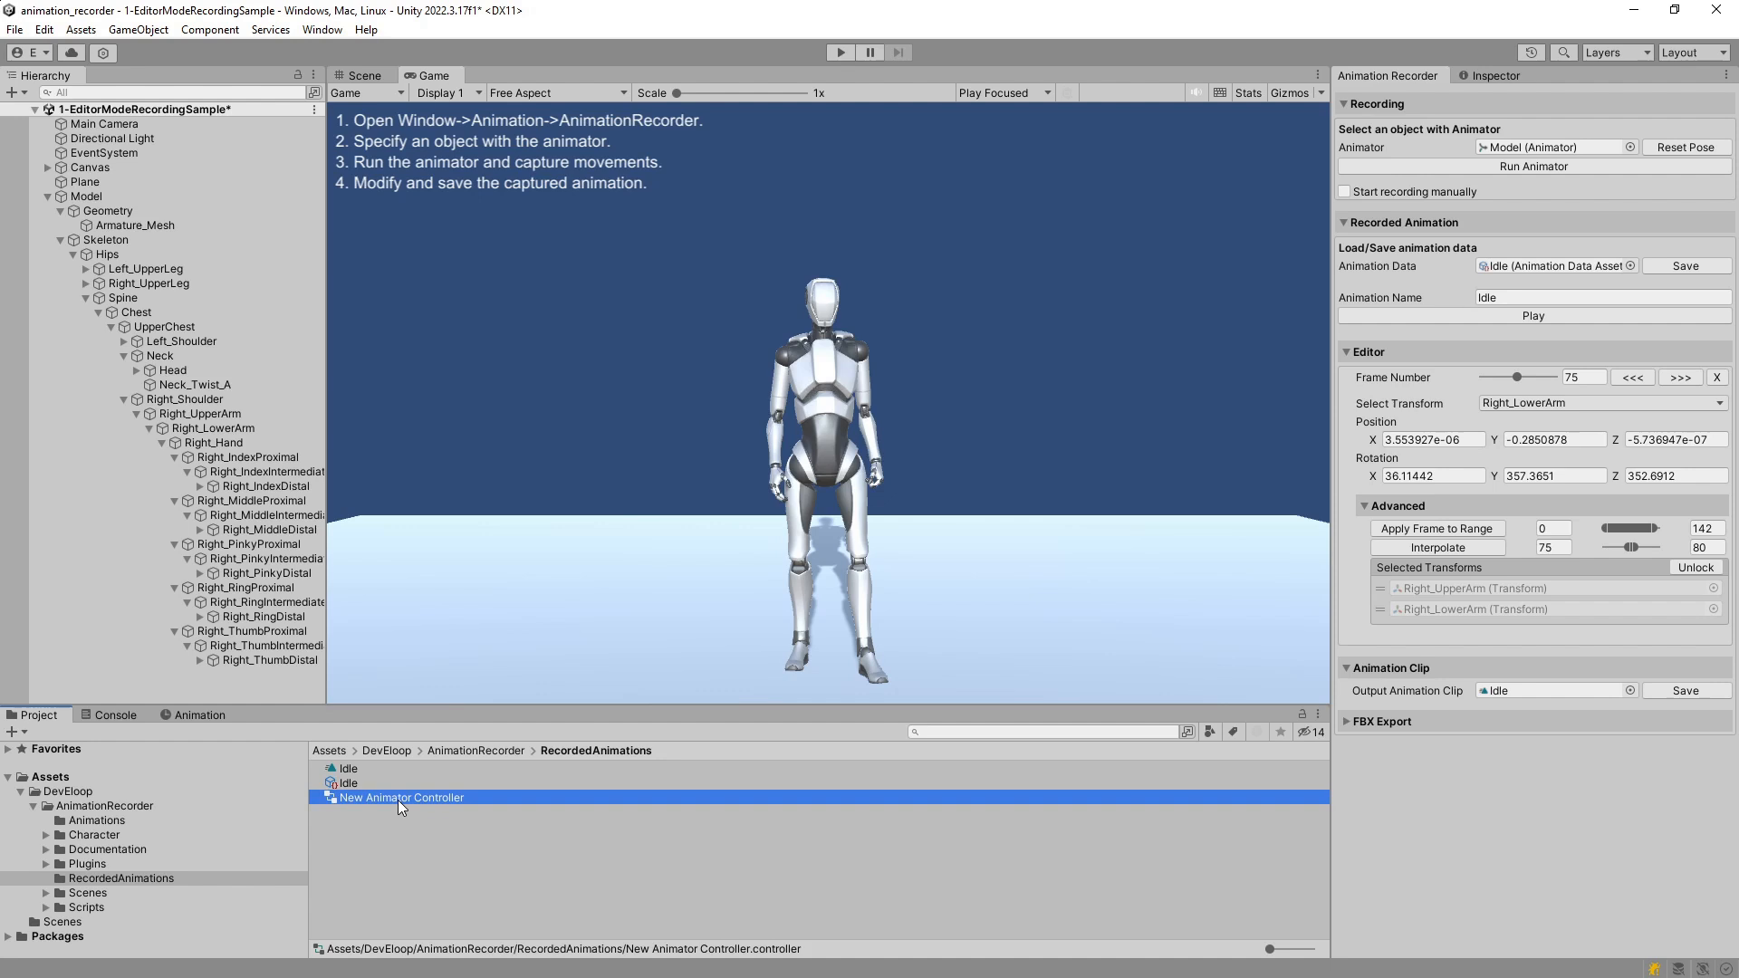
# Open the new Animator Controller and add the saved Idle clip as its default state
pyautogui.doubleClick(398, 801)
pyautogui.moveTo(770, 320); pyautogui.dragTo(851, 336)
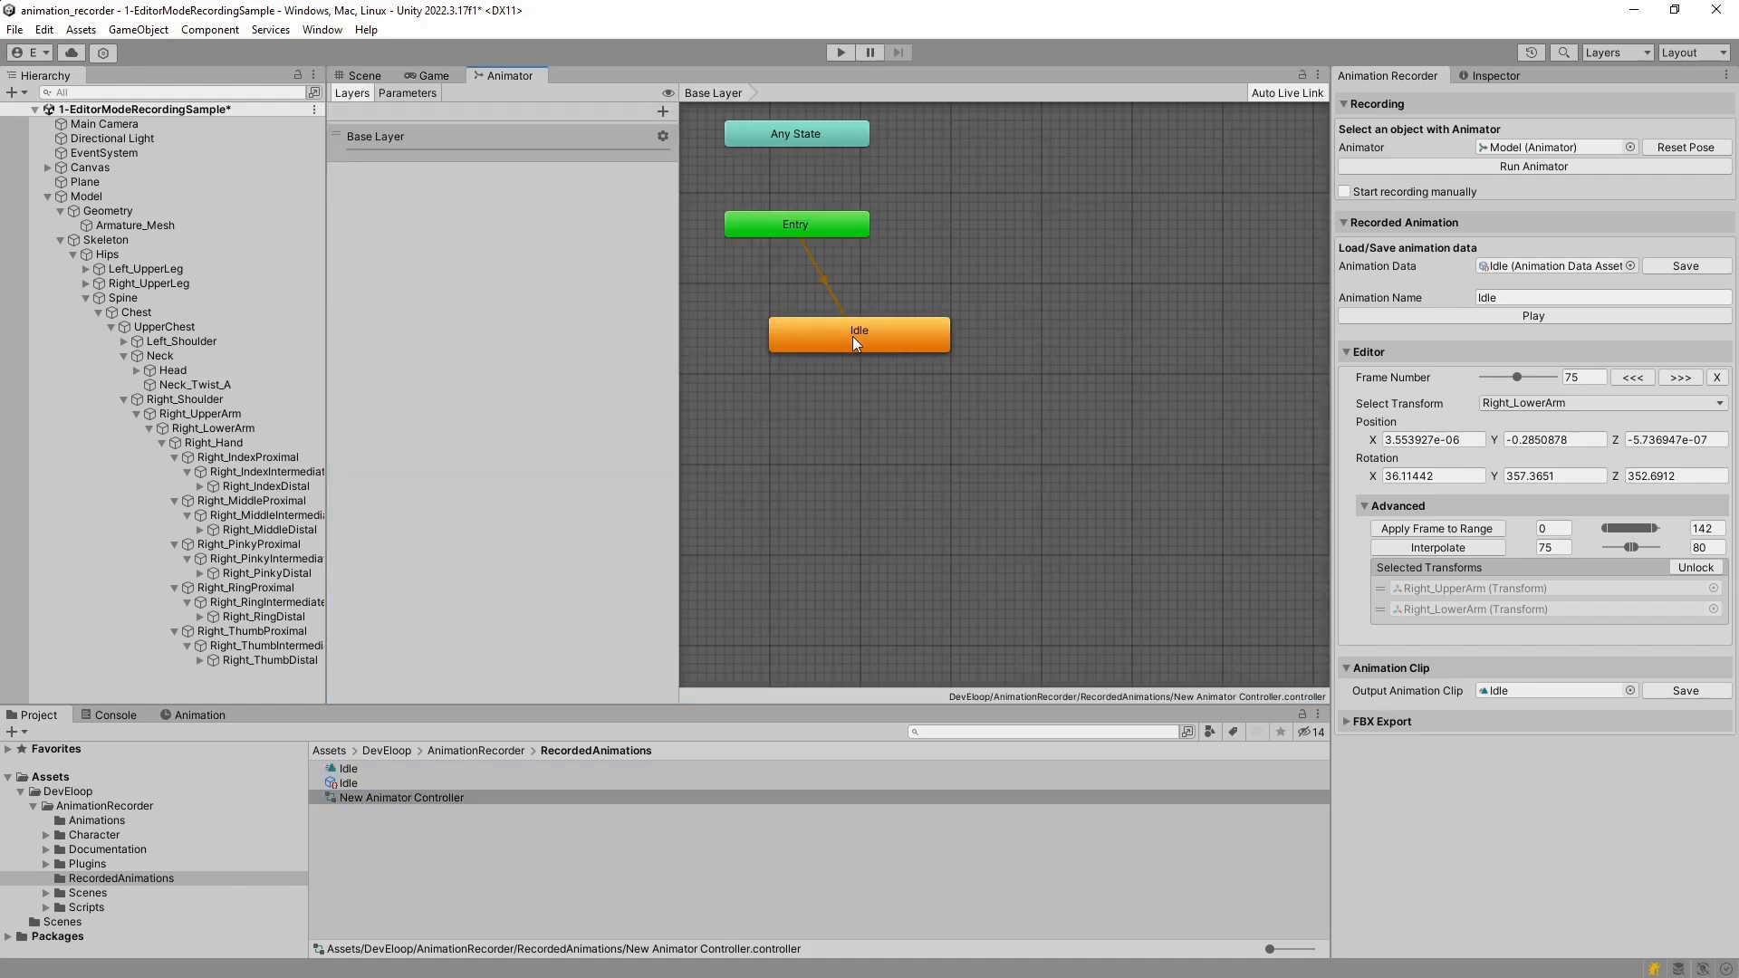
# Set the Model's Animator avatar to None and assign New Animator Controller as its controller
pyautogui.click(433, 75)
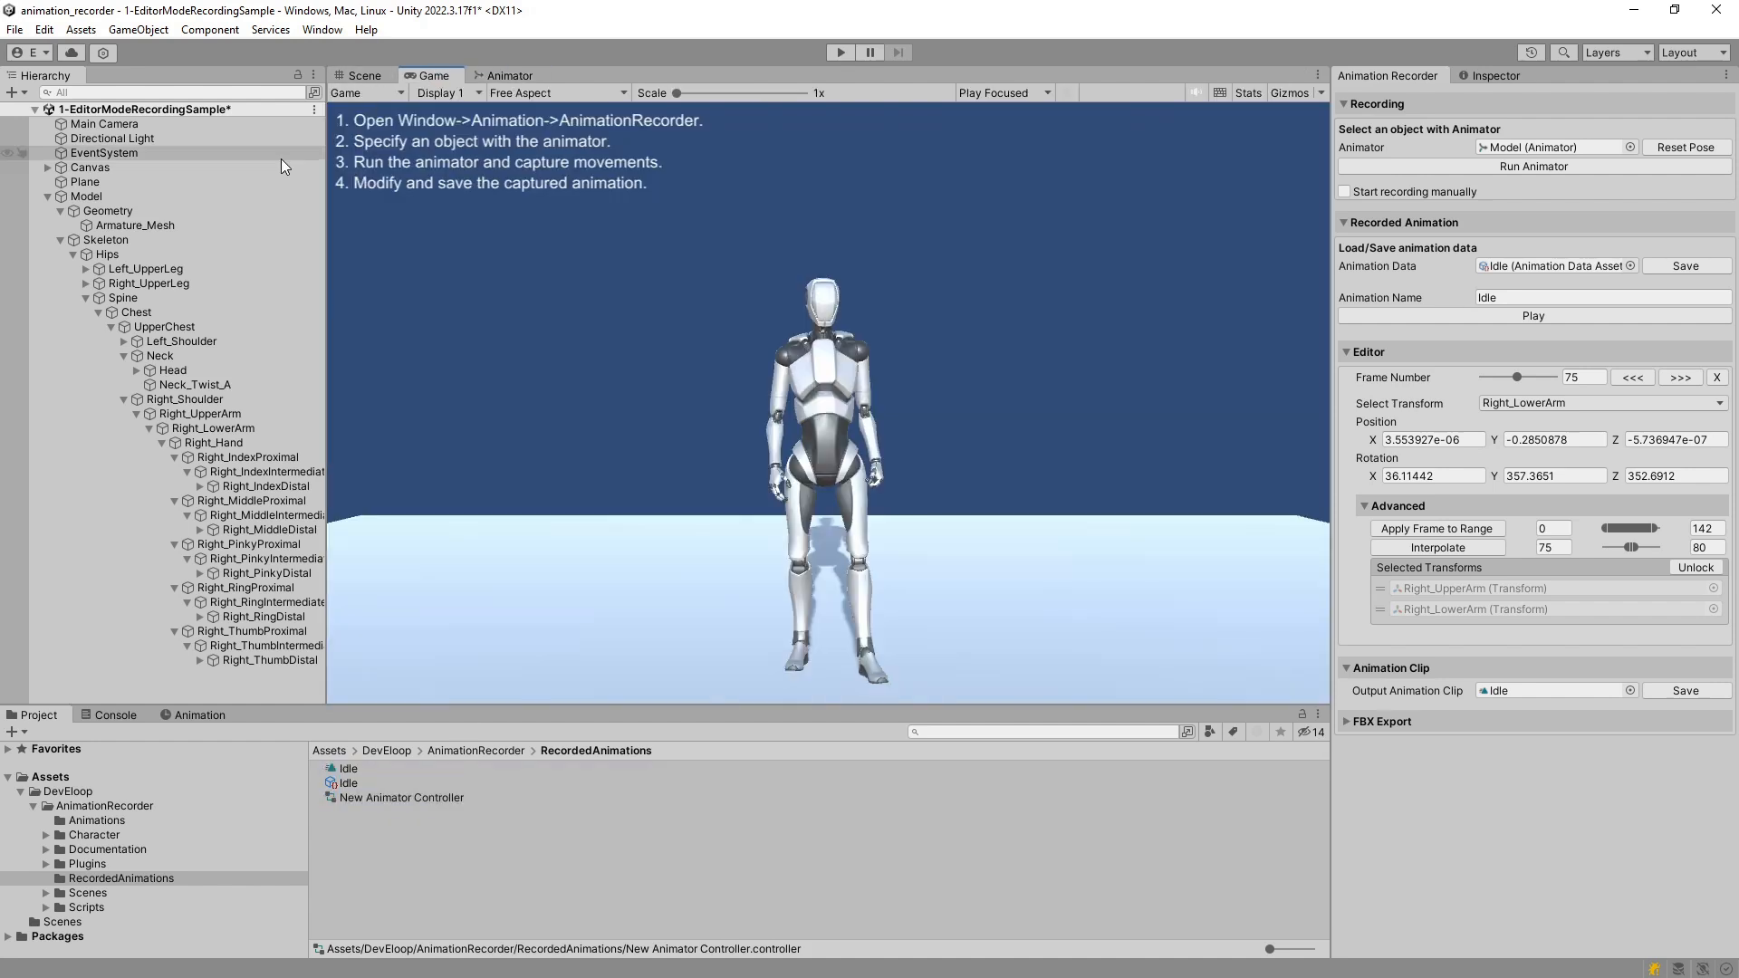
pyautogui.click(106, 200)
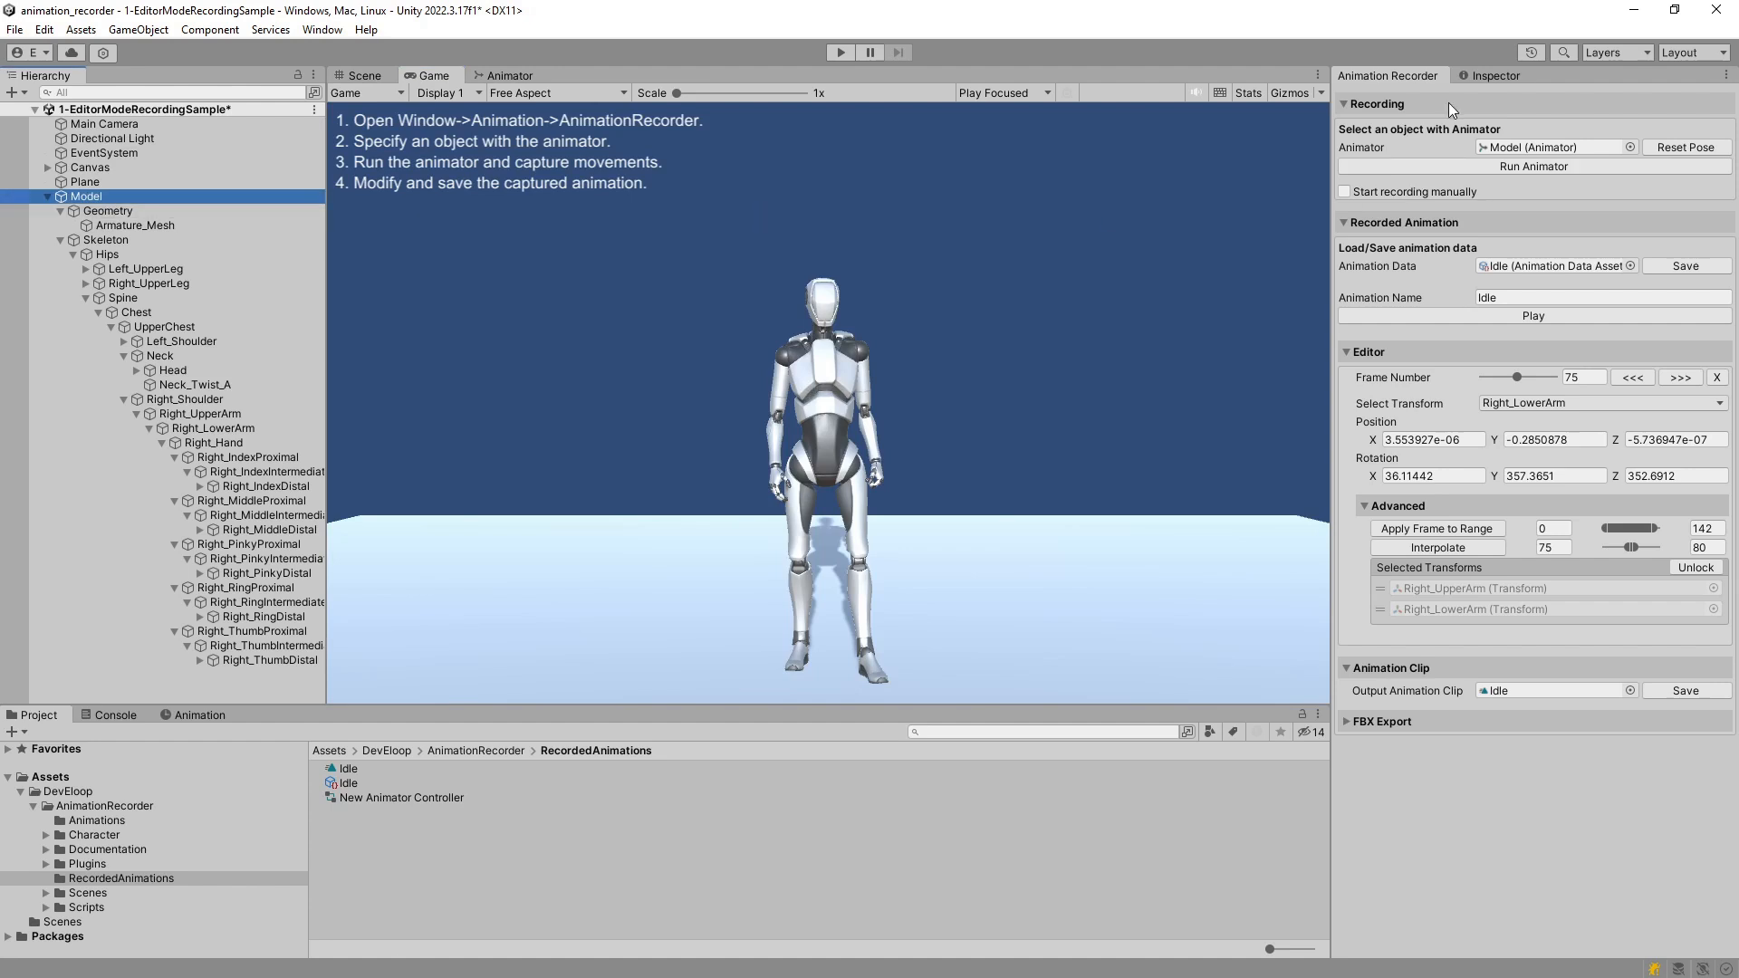
pyautogui.click(1494, 75)
pyautogui.click(1726, 271)
pyautogui.doubleClick(1329, 313)
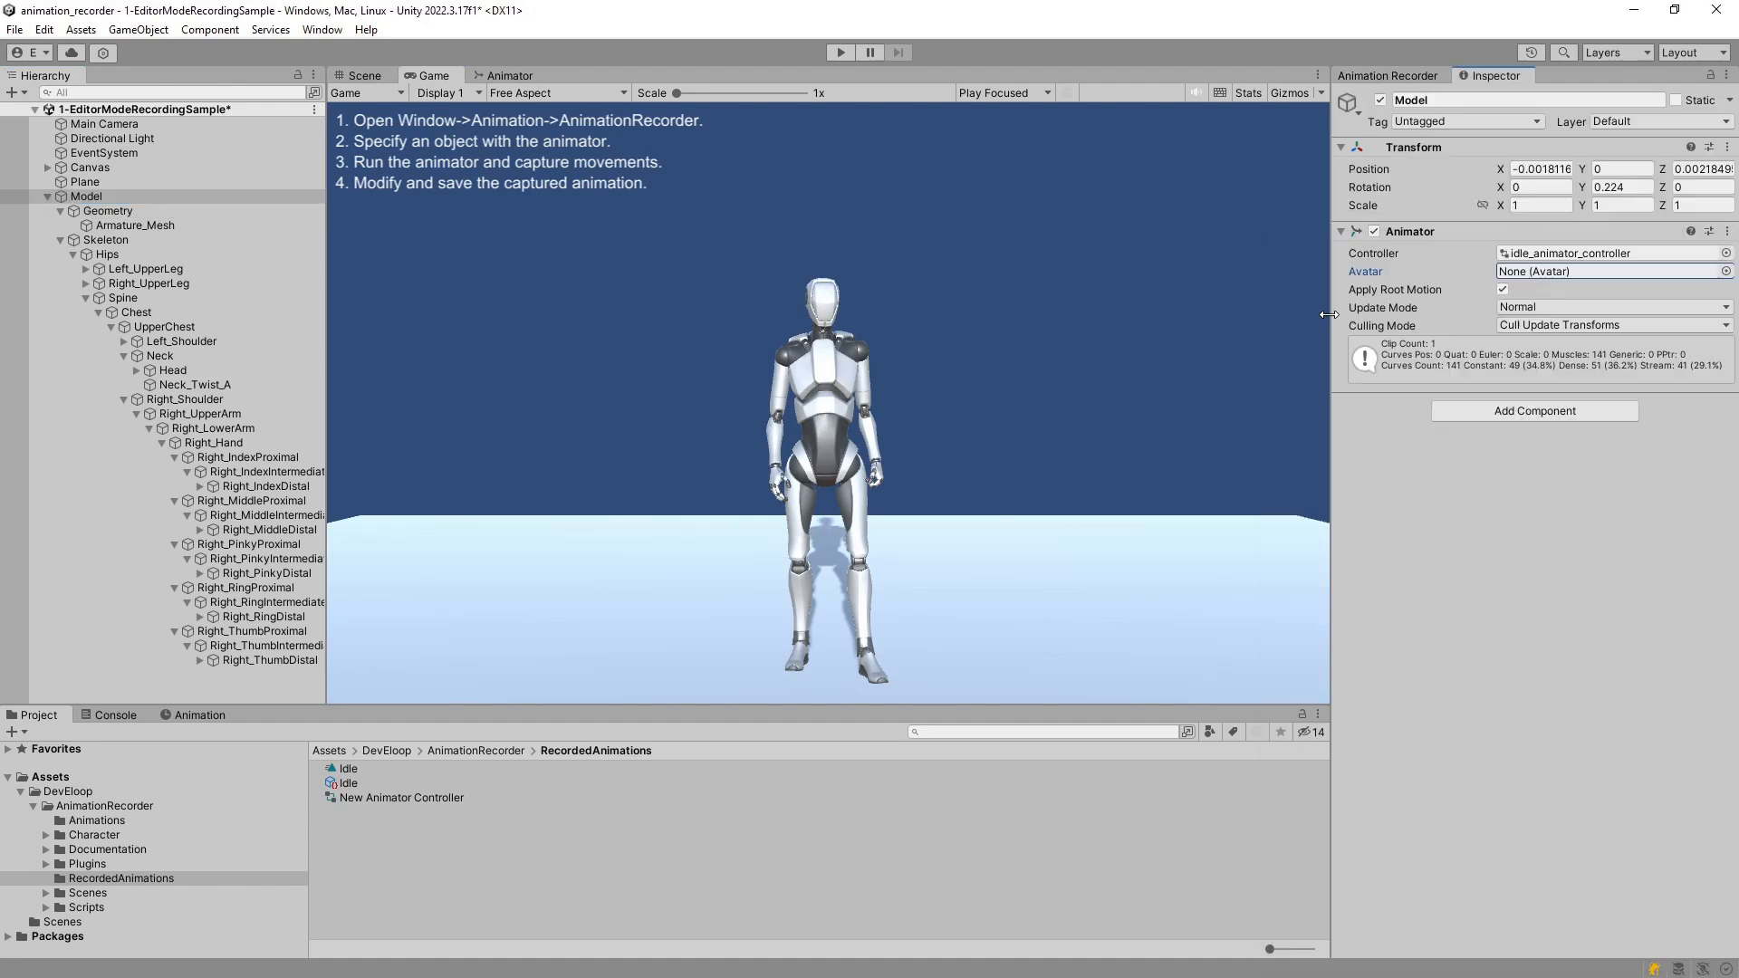
pyautogui.moveTo(410, 795); pyautogui.dragTo(1559, 257)
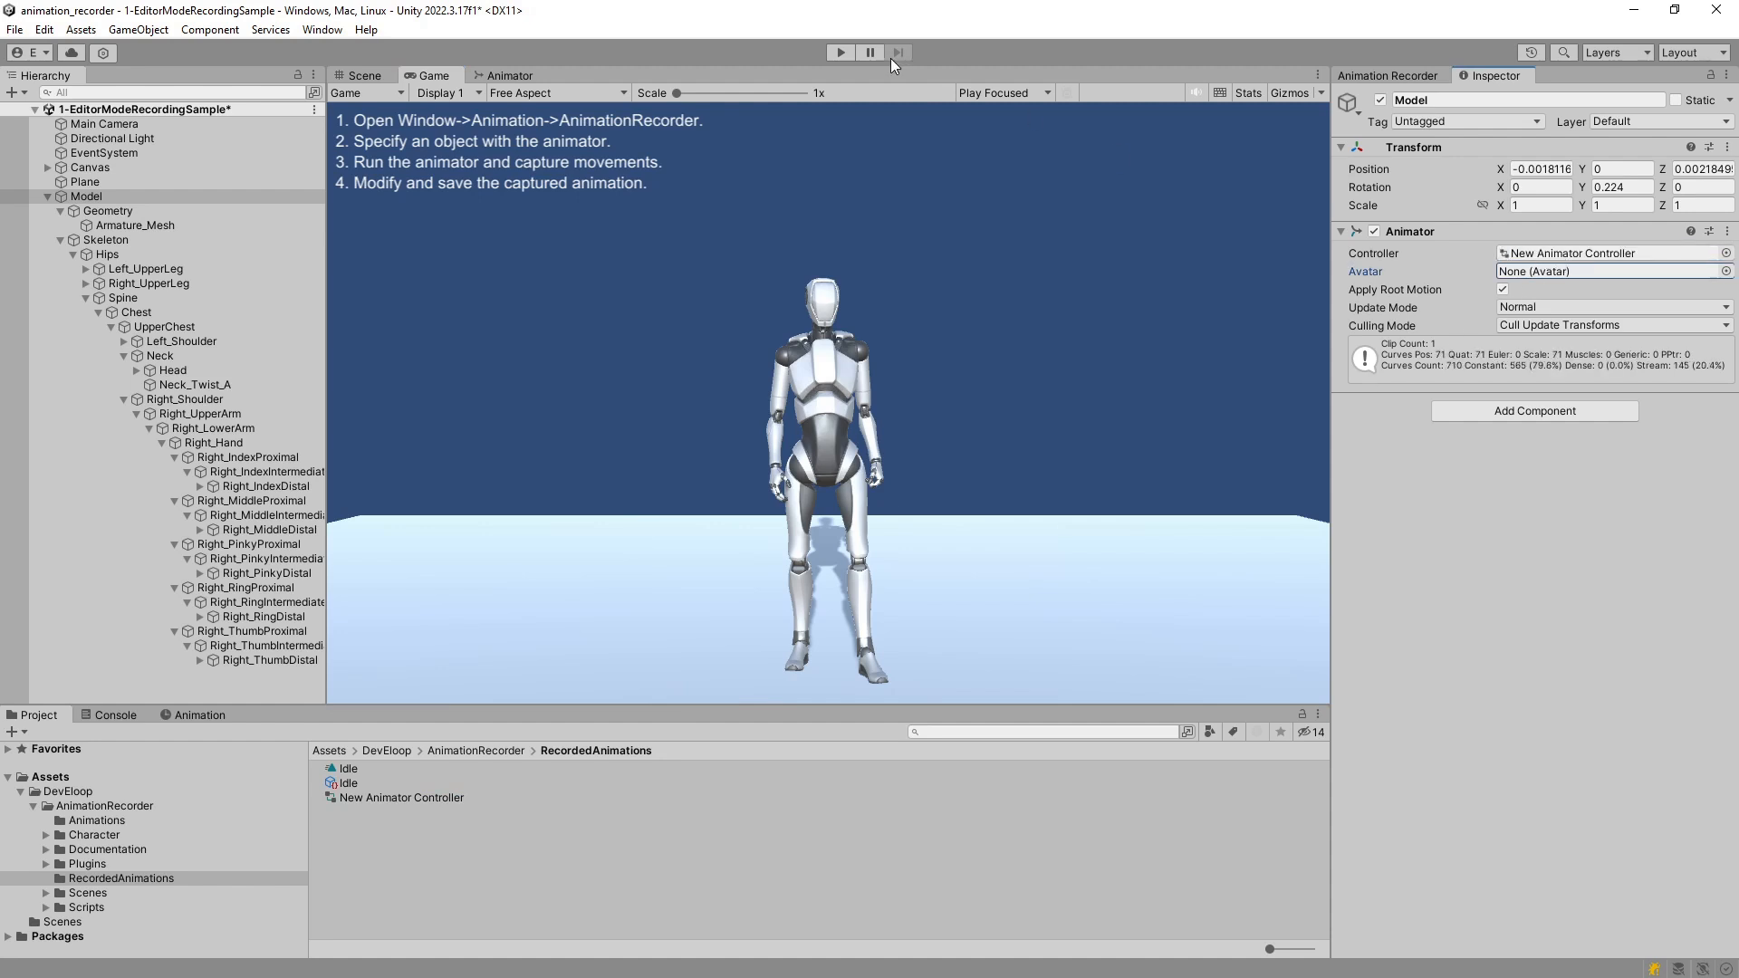
# Run the scene in Play mode to check the Model's saved Idle clip, and stop it
pyautogui.click(840, 53)
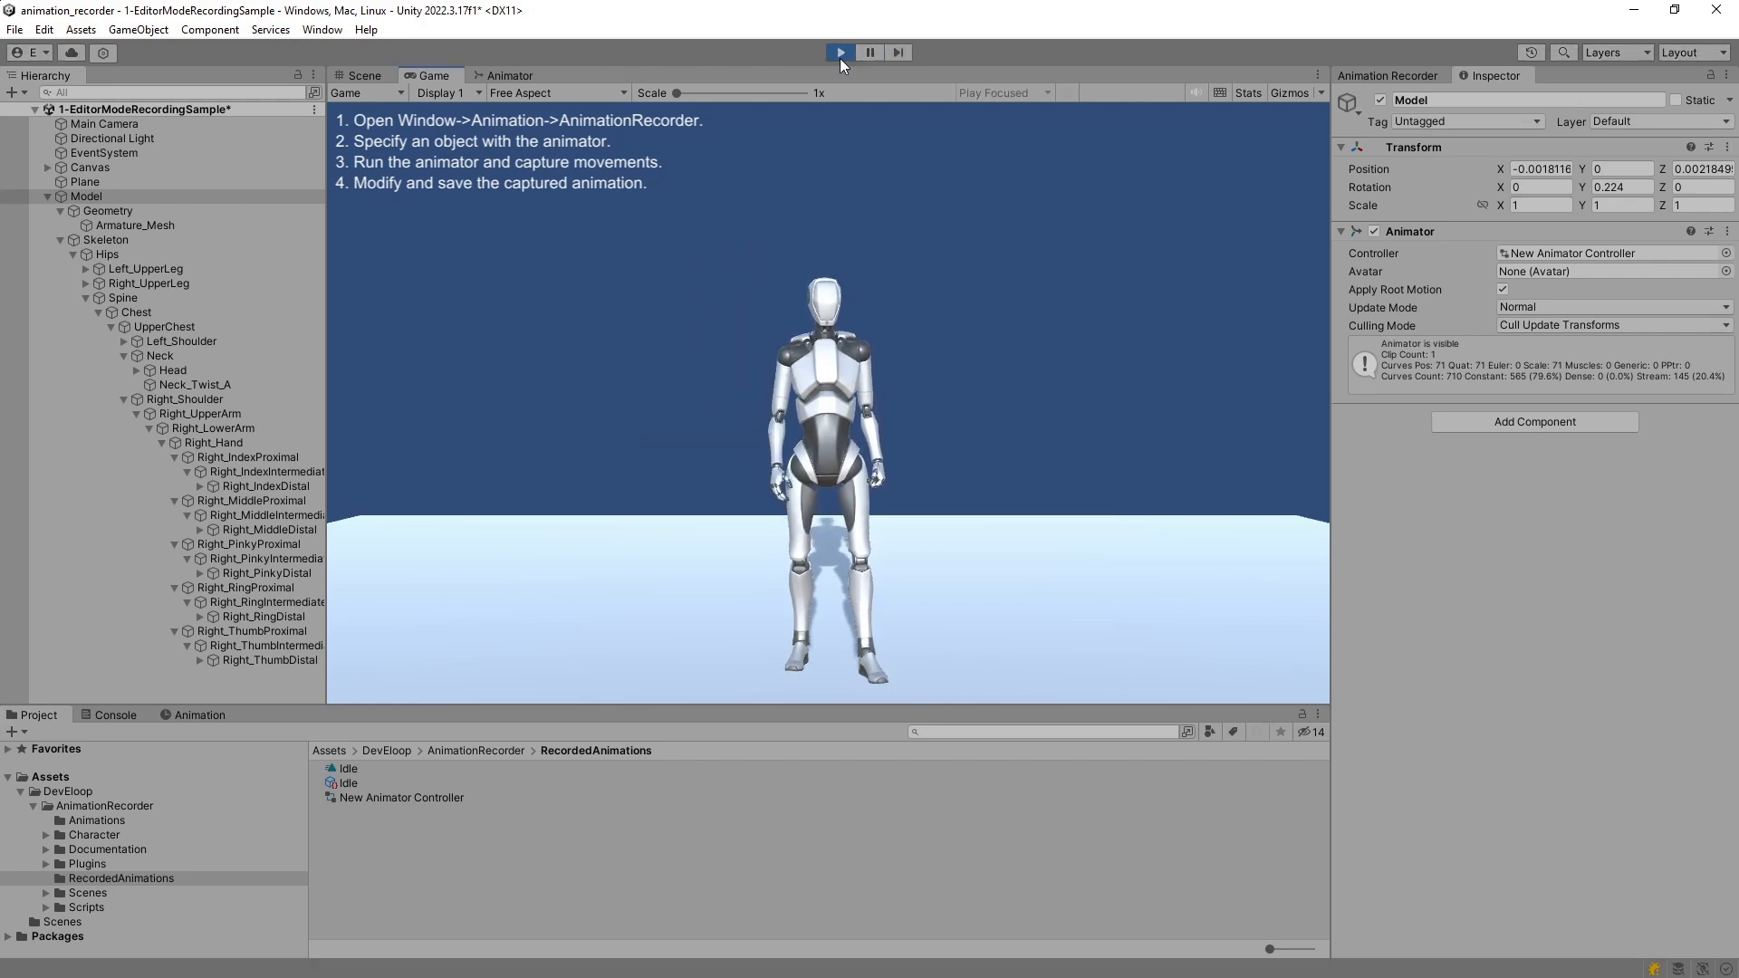
pyautogui.click(840, 53)
# Assign Model as the Animation Recorder's animator, and load and play back the saved Idle animation data asset
pyautogui.moveTo(86, 196); pyautogui.dragTo(1553, 149)
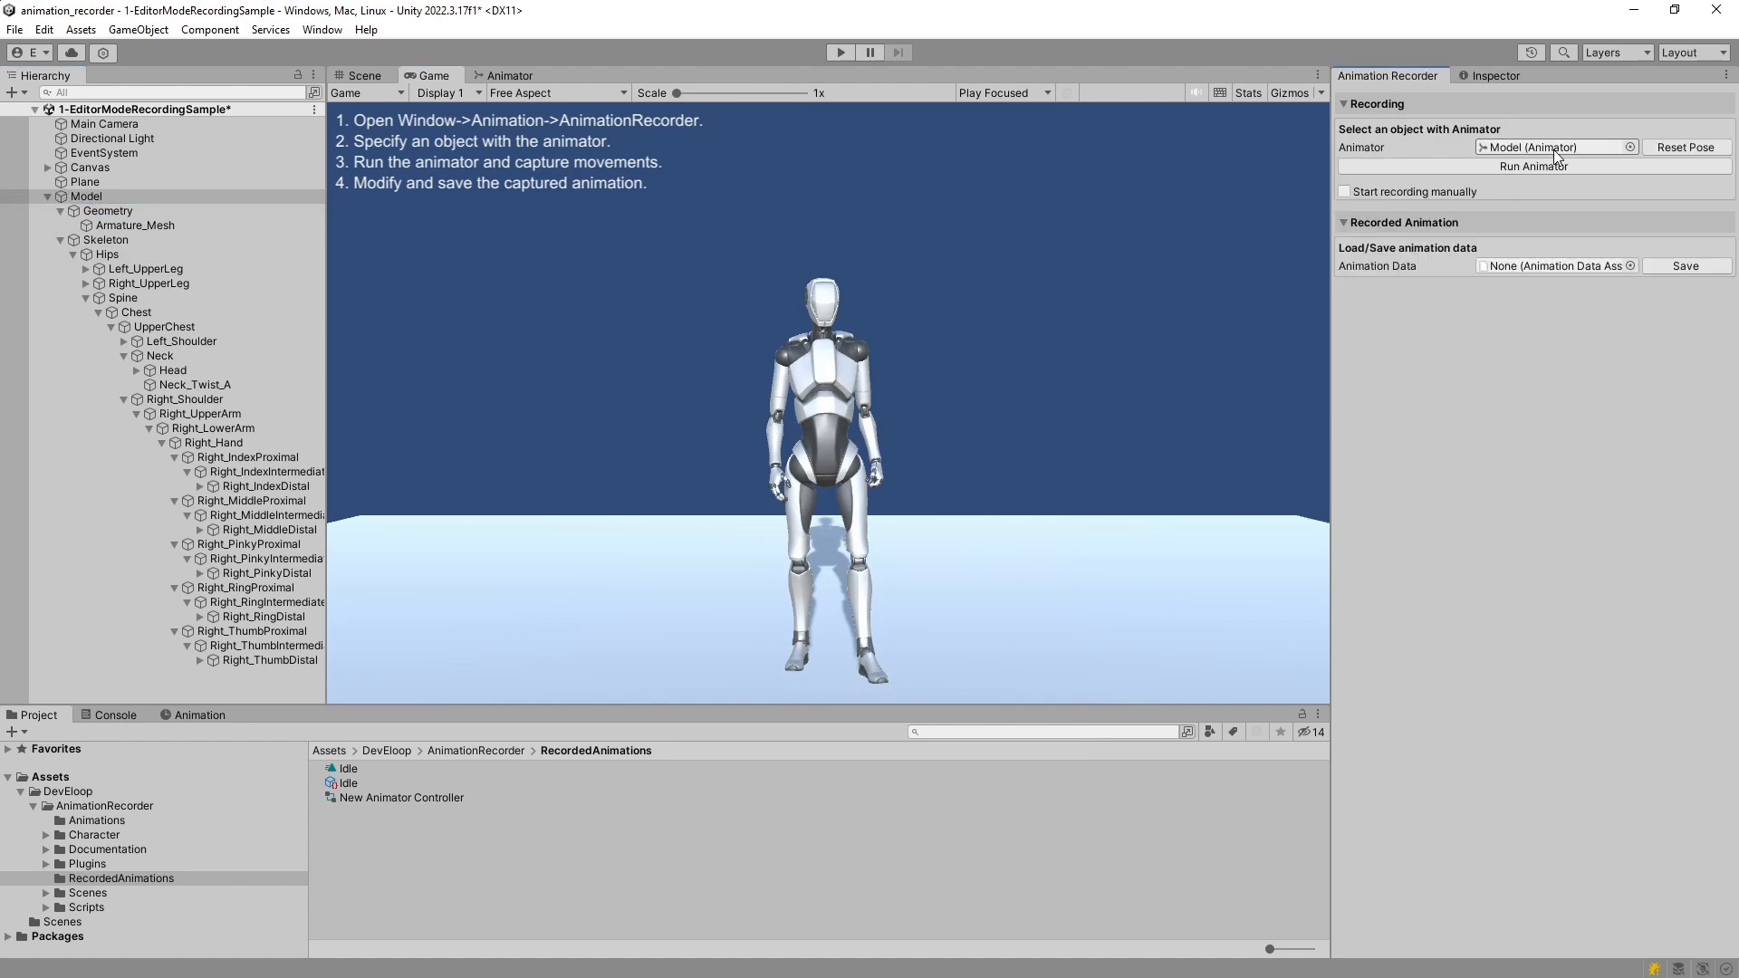
pyautogui.click(1632, 269)
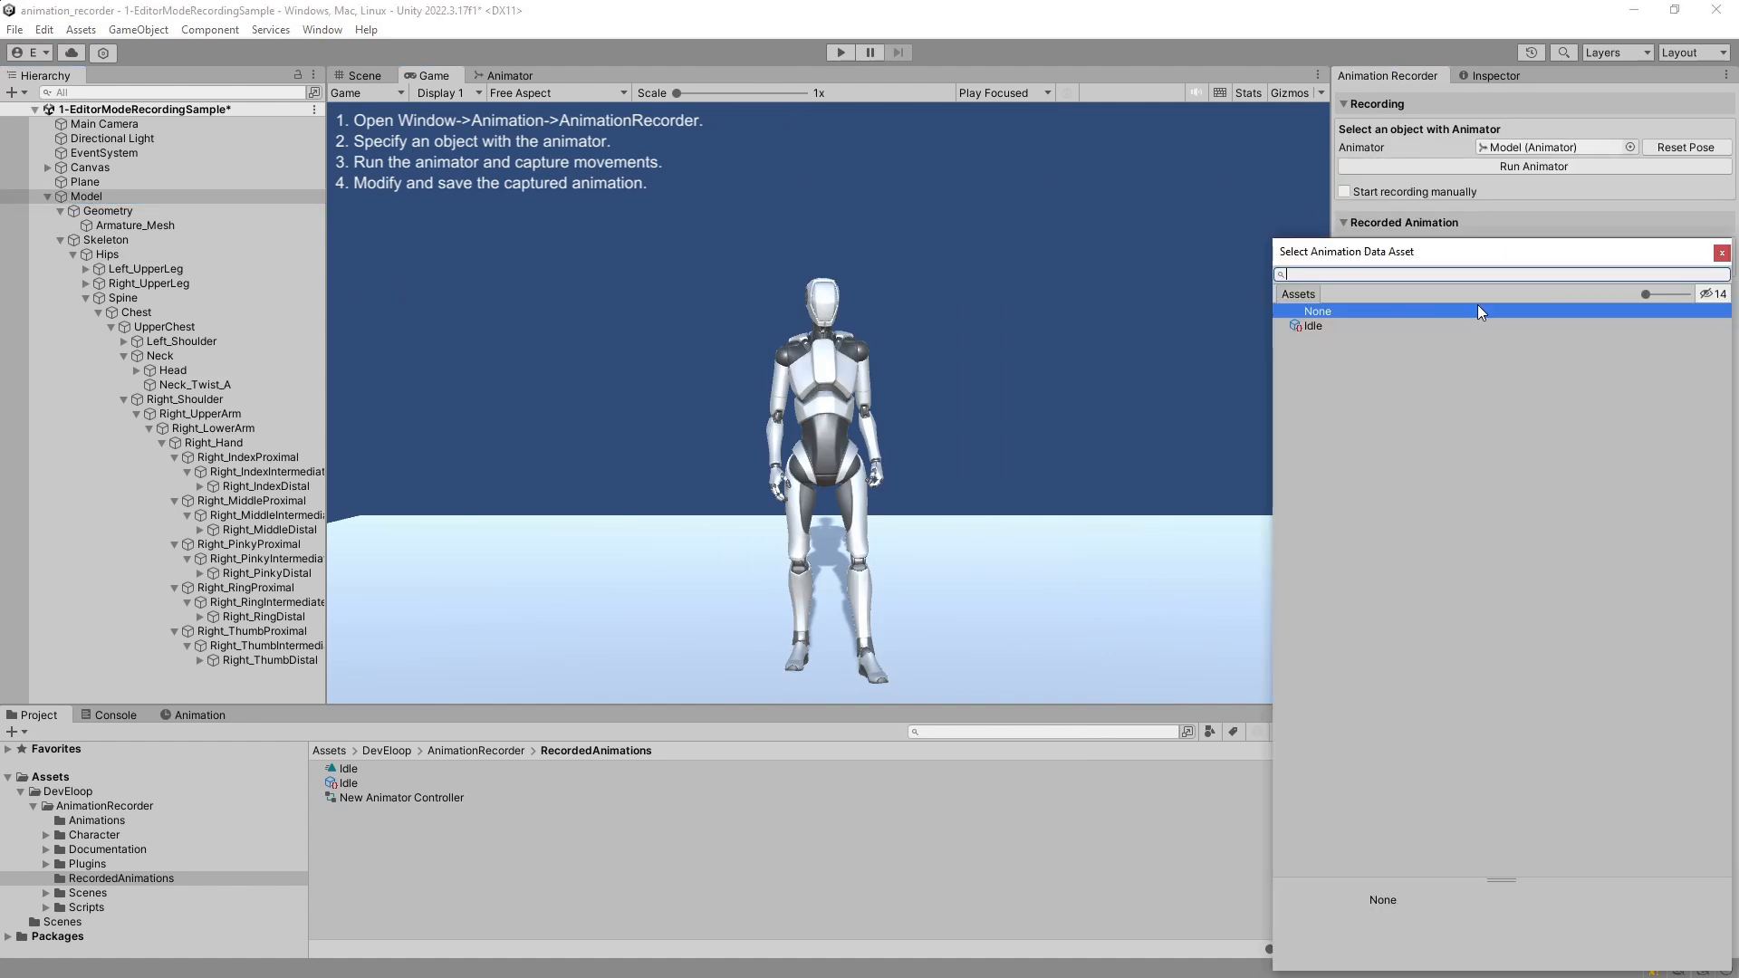
pyautogui.doubleClick(1312, 323)
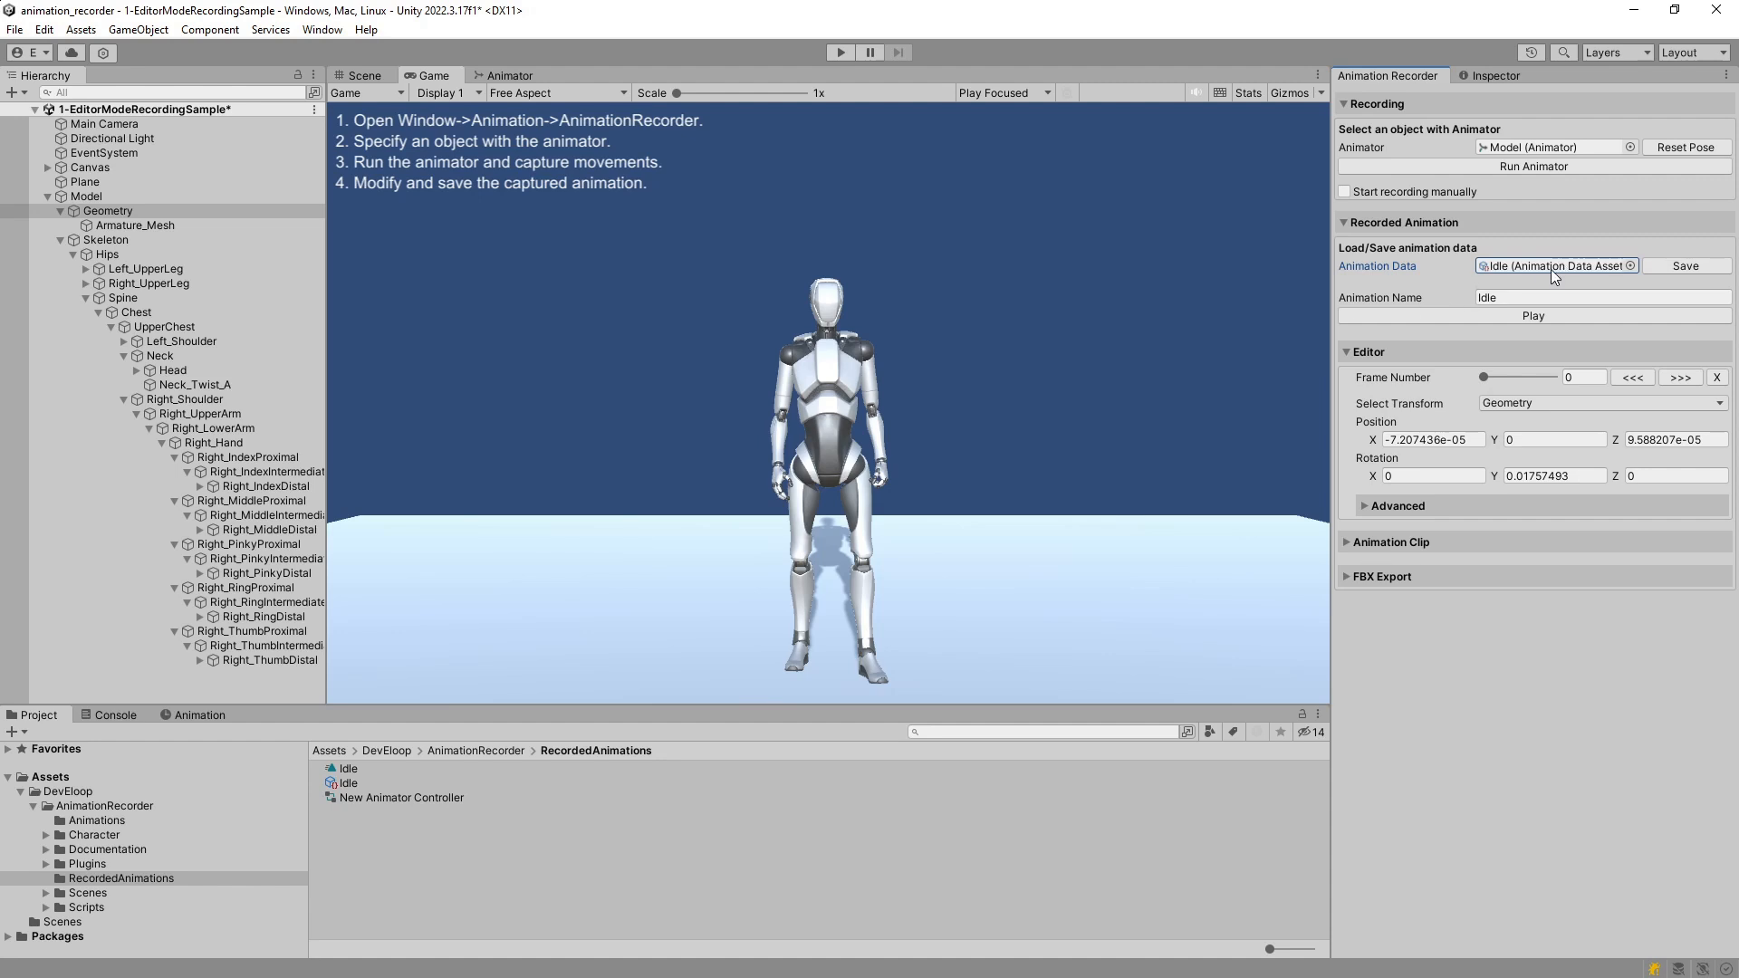
pyautogui.click(1493, 316)
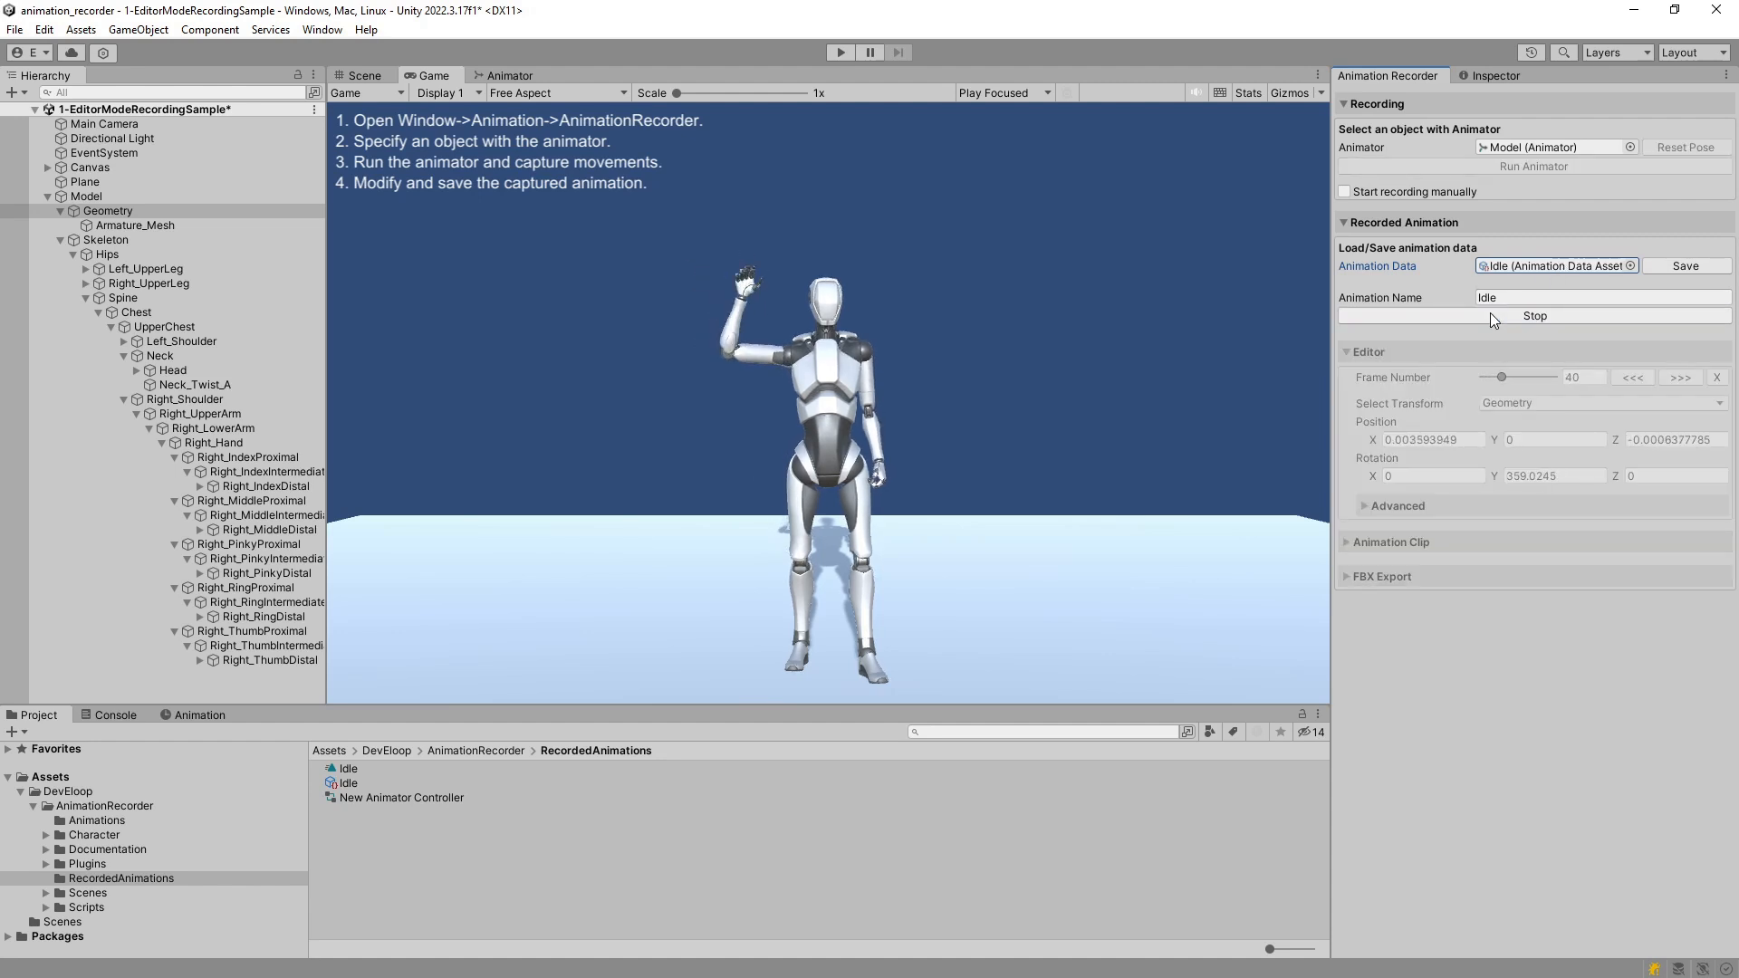
pyautogui.click(1492, 316)
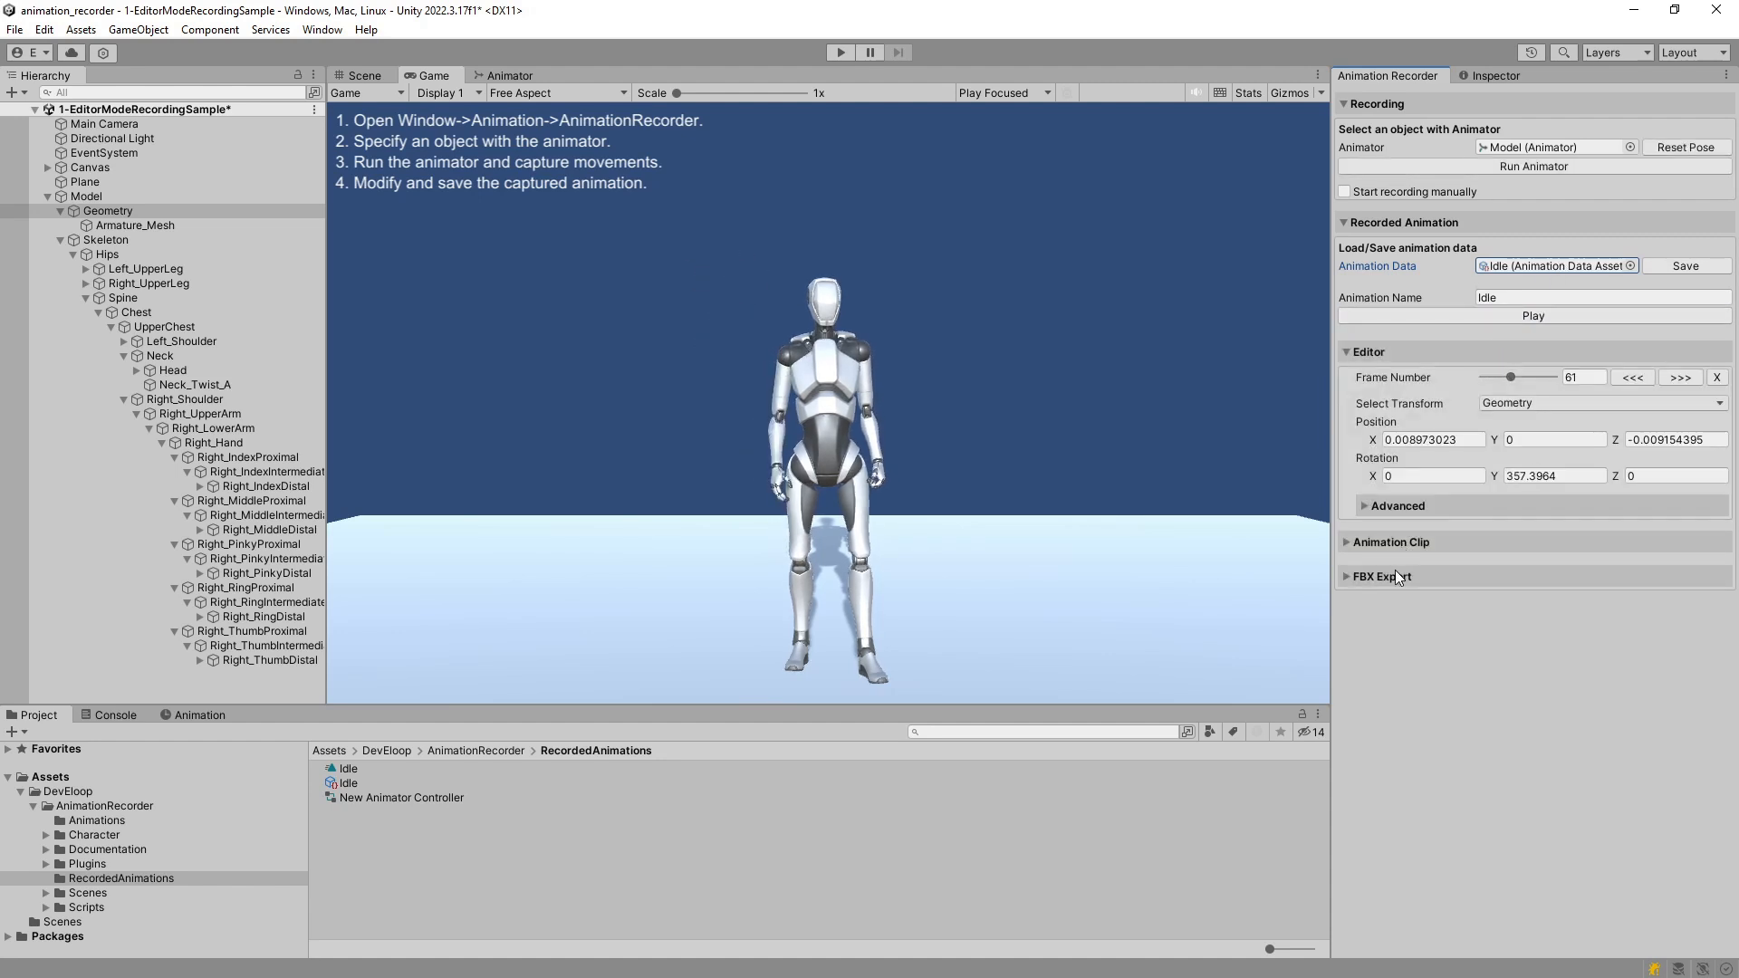
# Export the Idle animation as an FBX file to the RecordedAnimations folder
pyautogui.click(1347, 578)
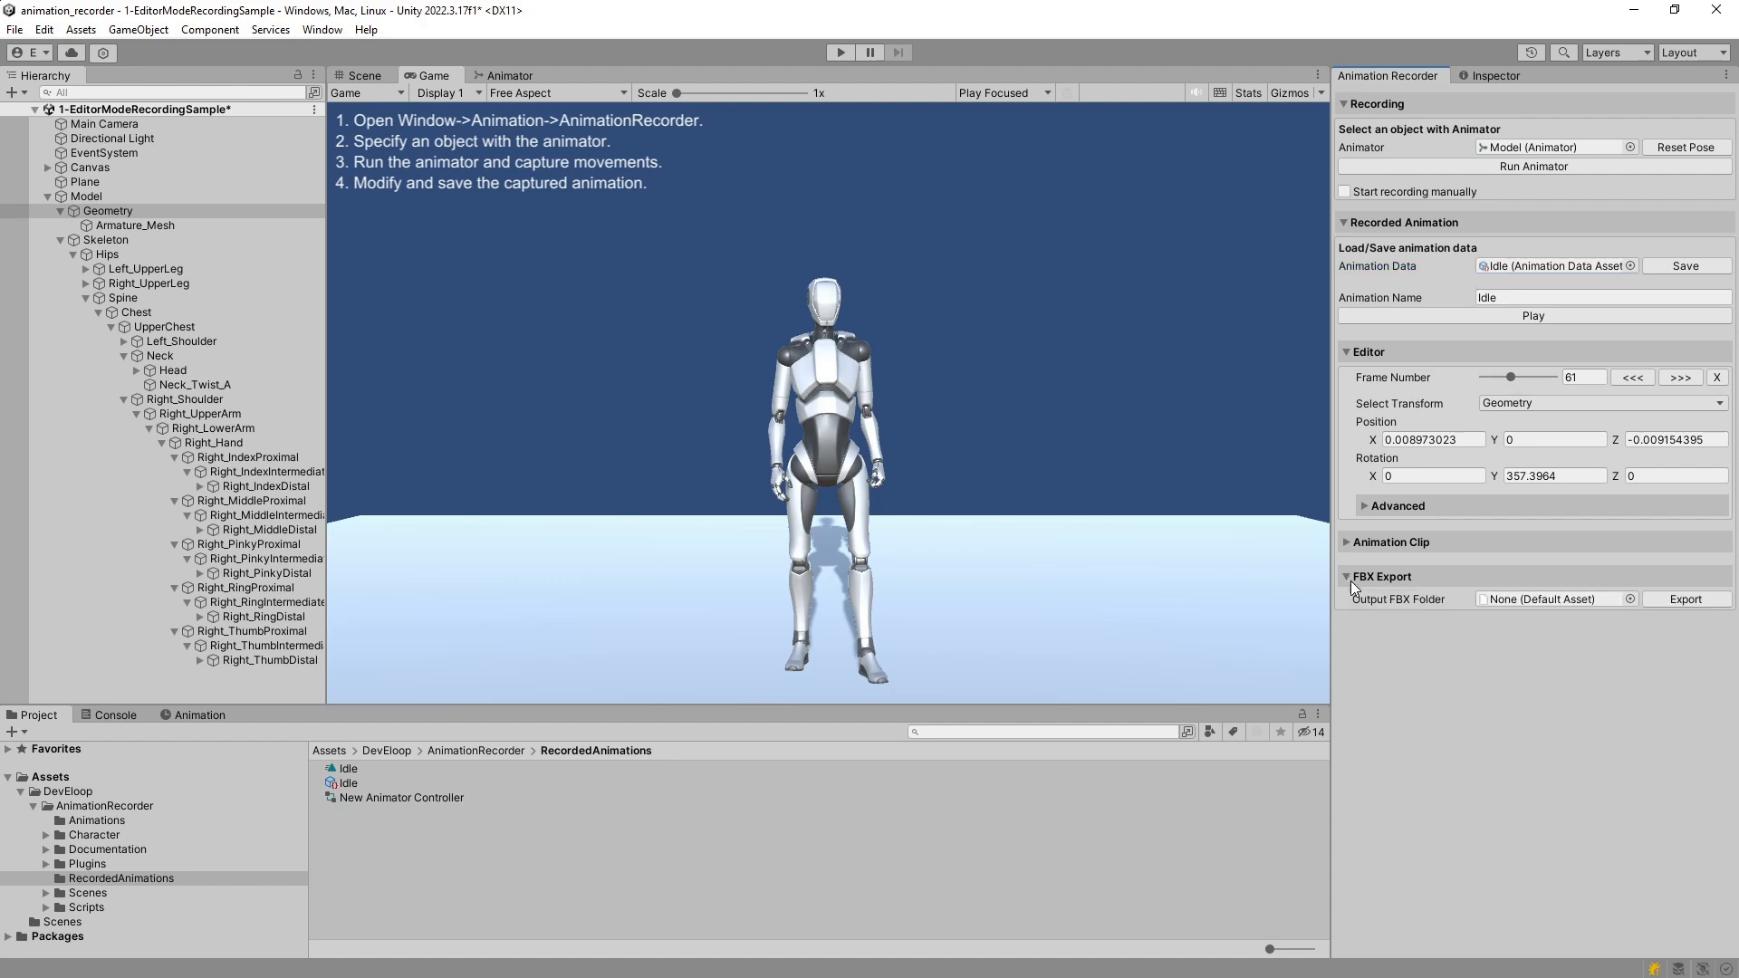
pyautogui.click(1719, 605)
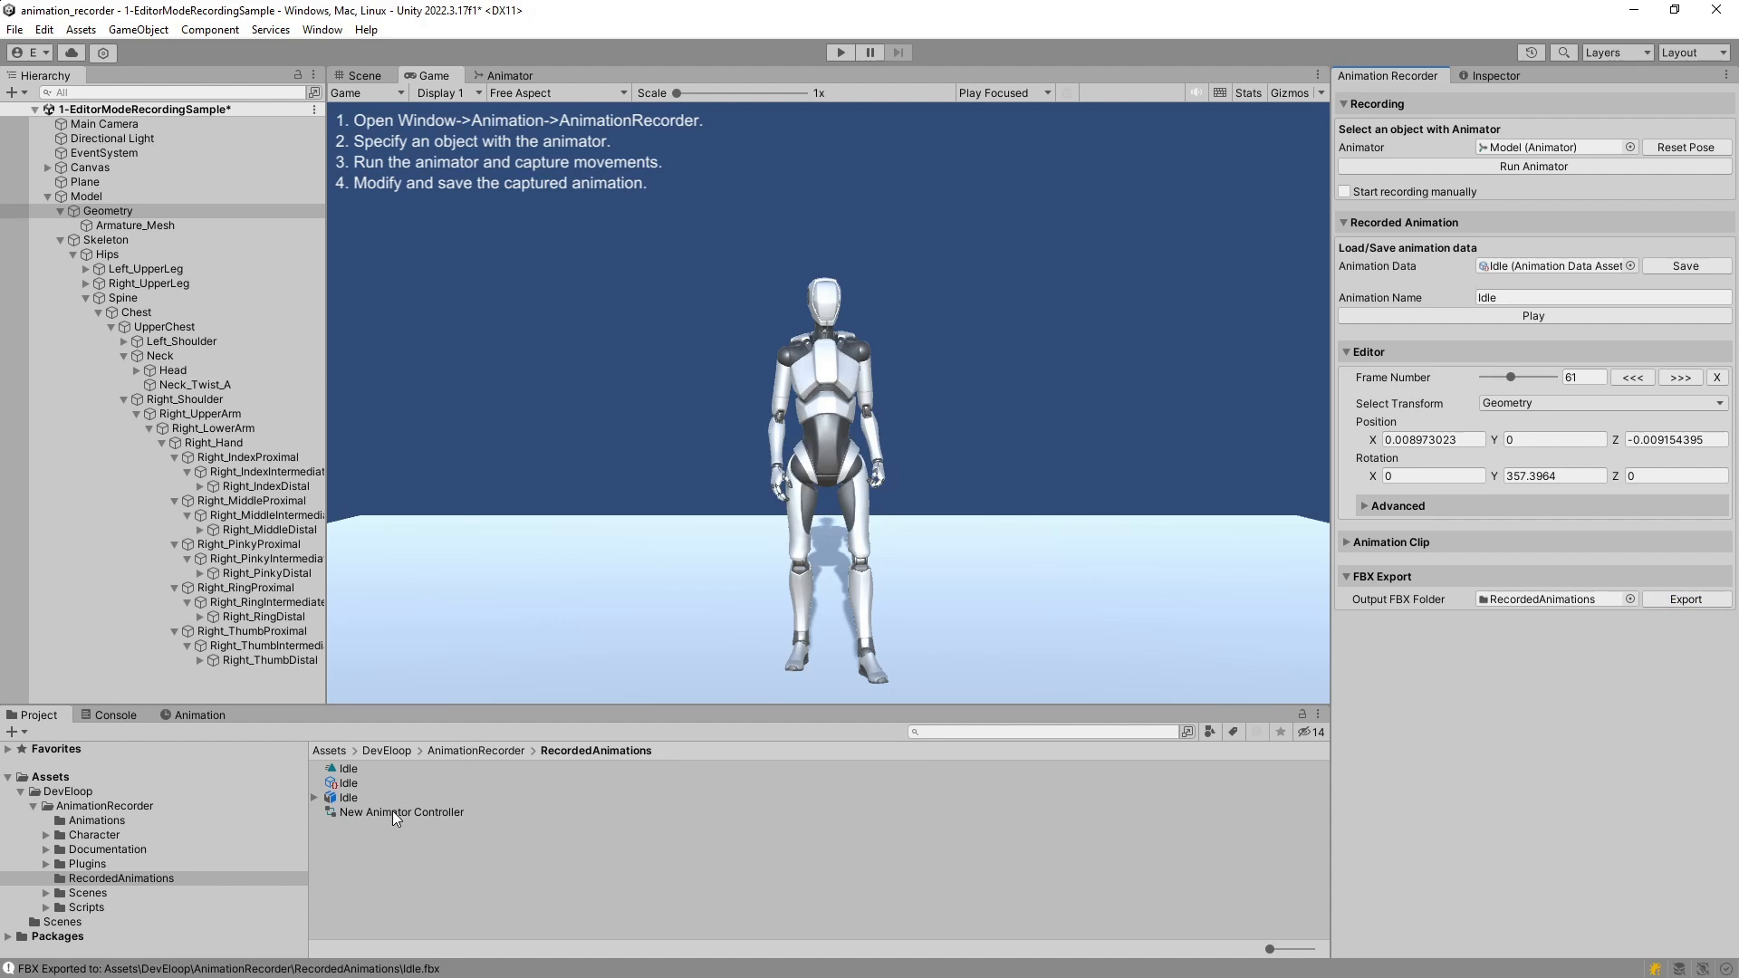
# Set the exported Idle FBX's rig to Humanoid with its avatar copied from ModelAvatar, and apply the import settings
pyautogui.click(371, 798)
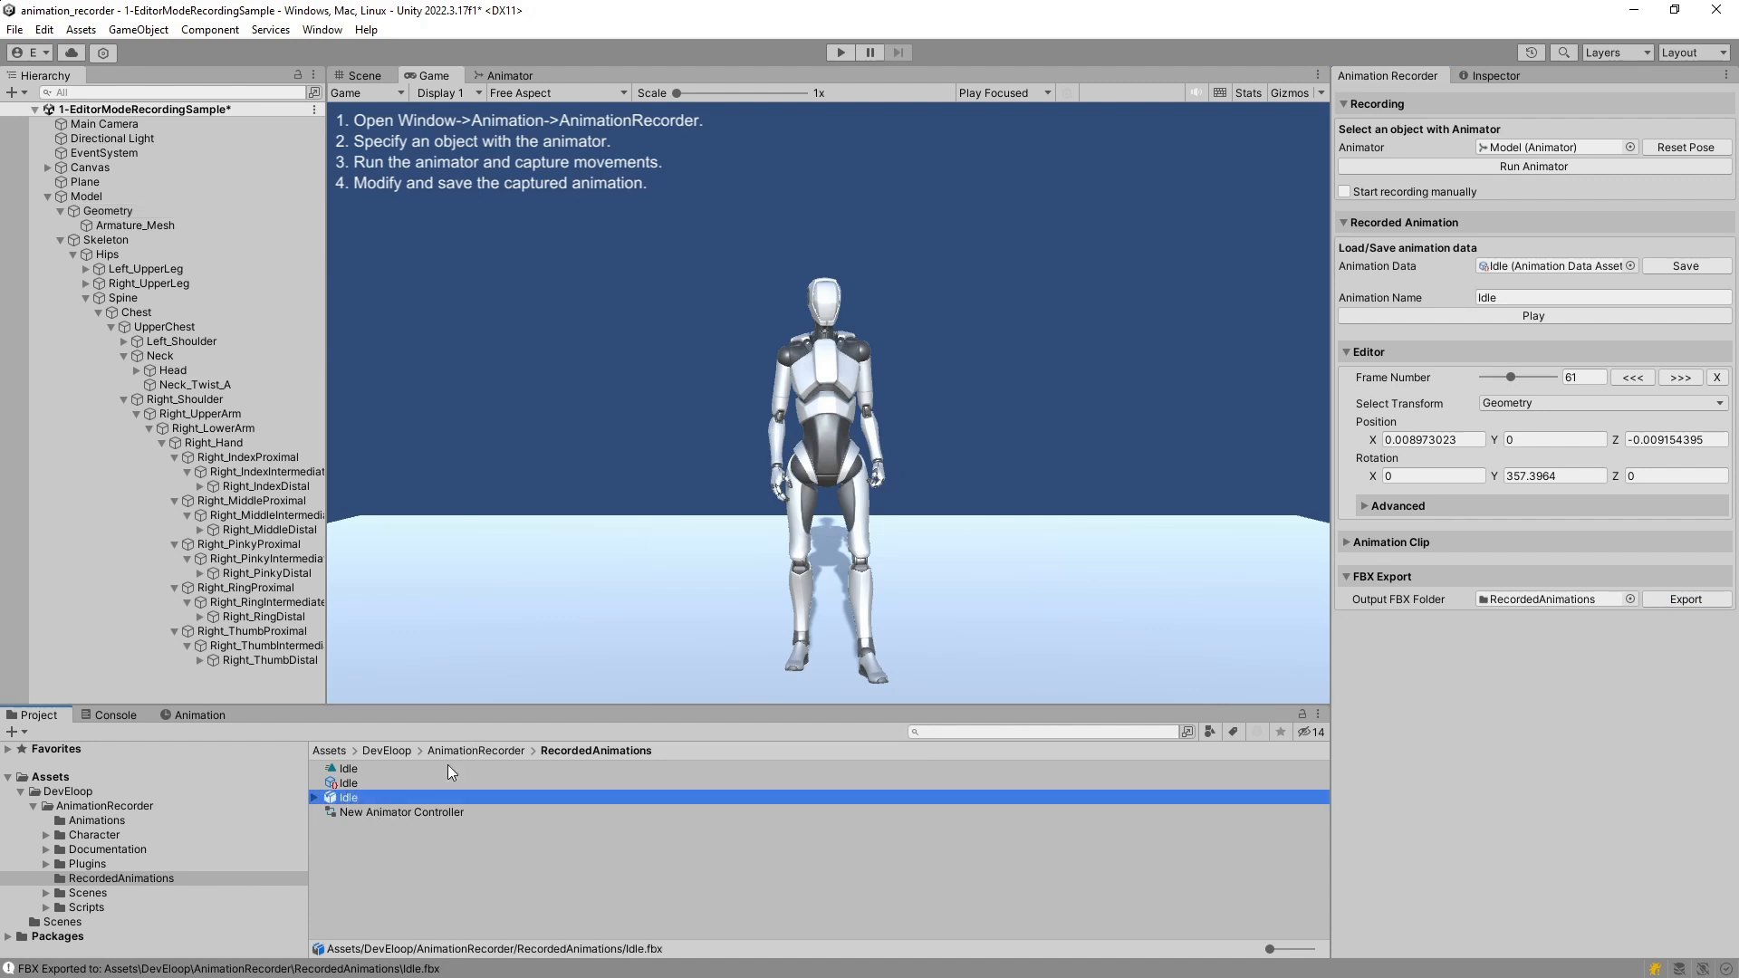
pyautogui.click(1491, 76)
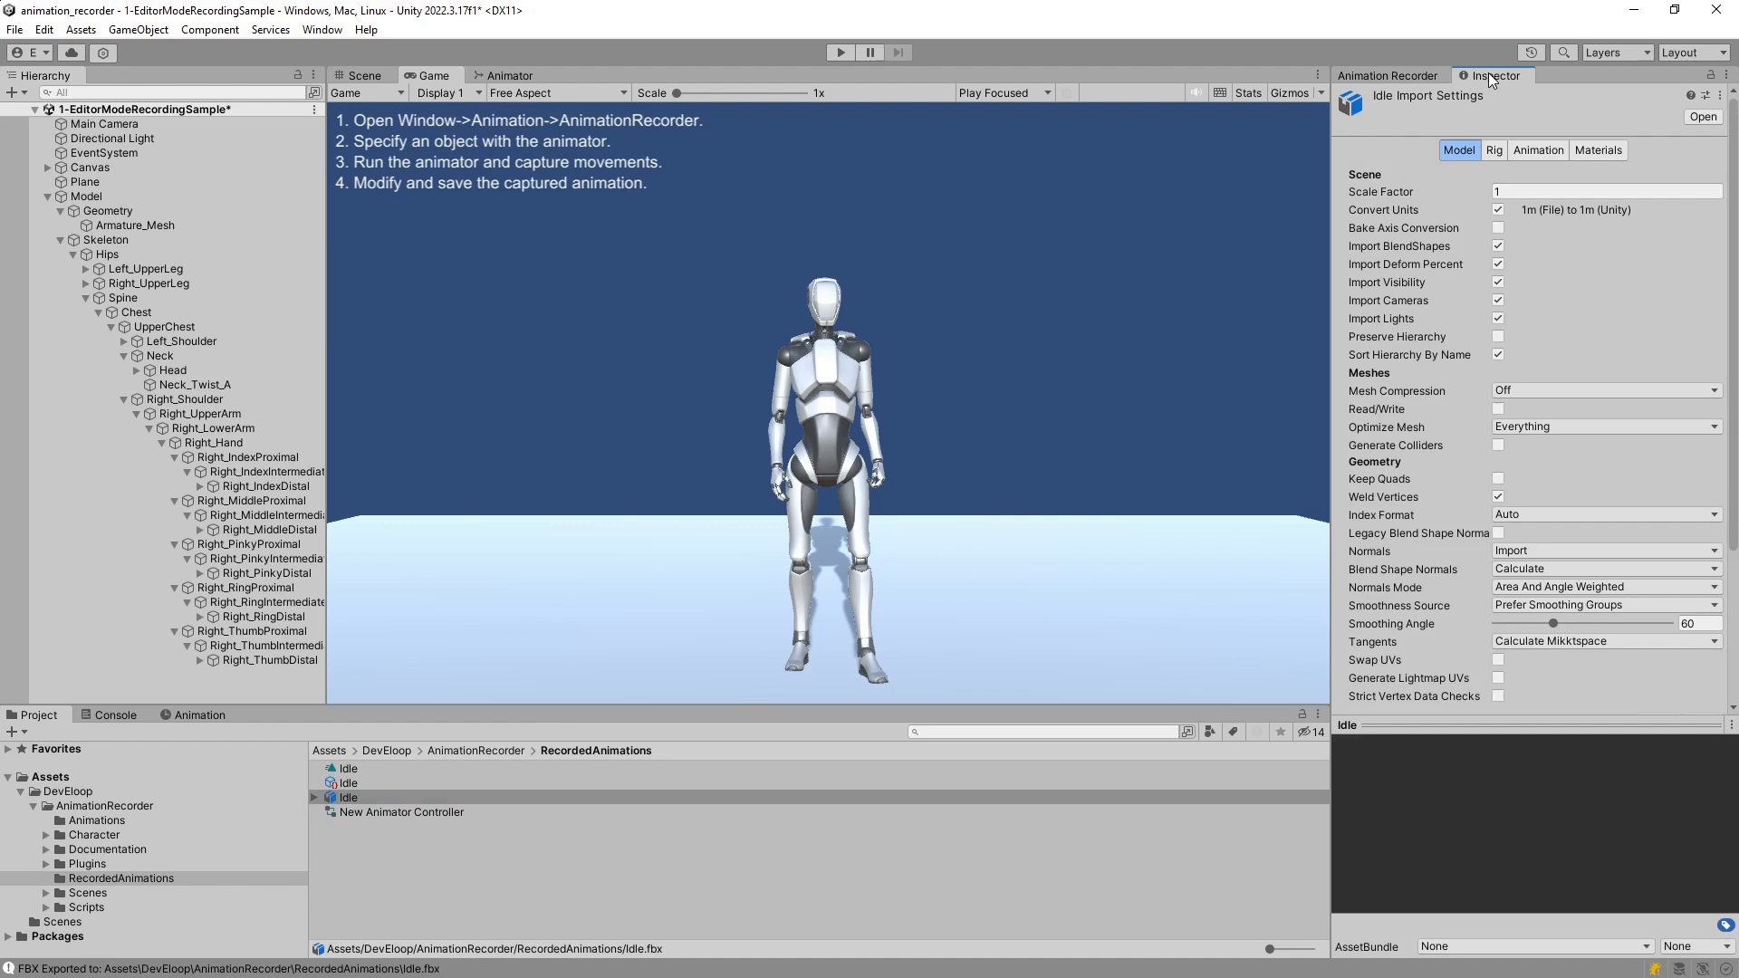
pyautogui.click(1496, 151)
pyautogui.click(1522, 176)
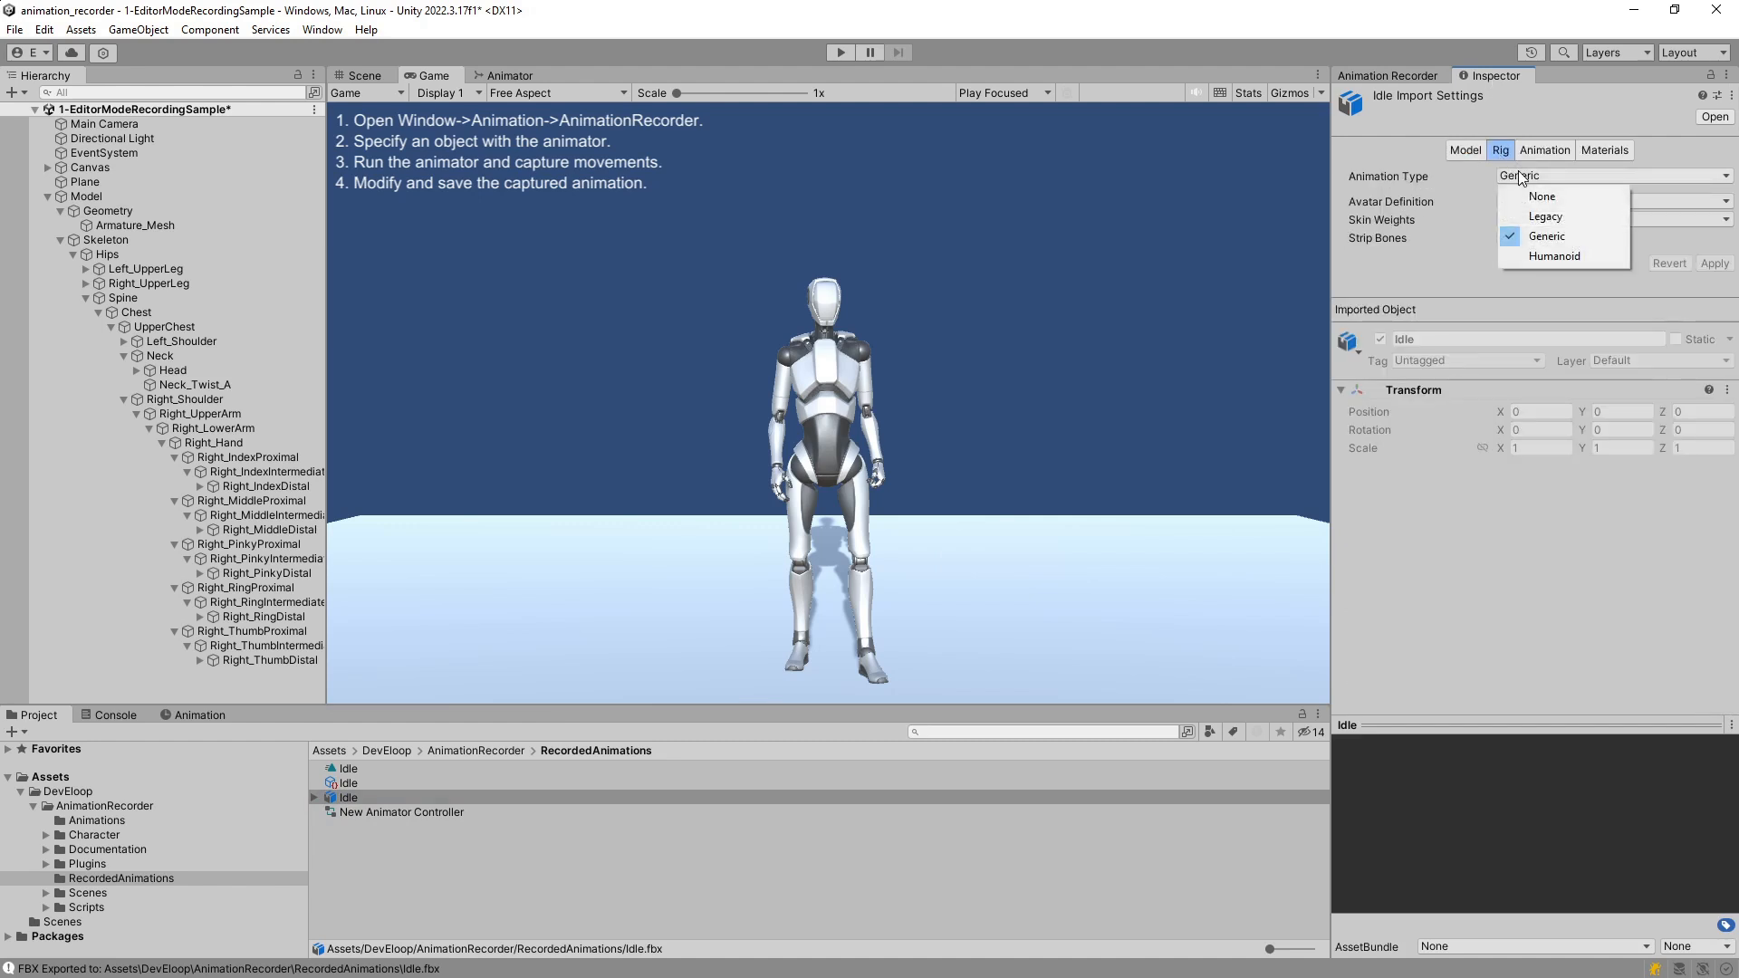
pyautogui.click(1540, 256)
pyautogui.click(1726, 205)
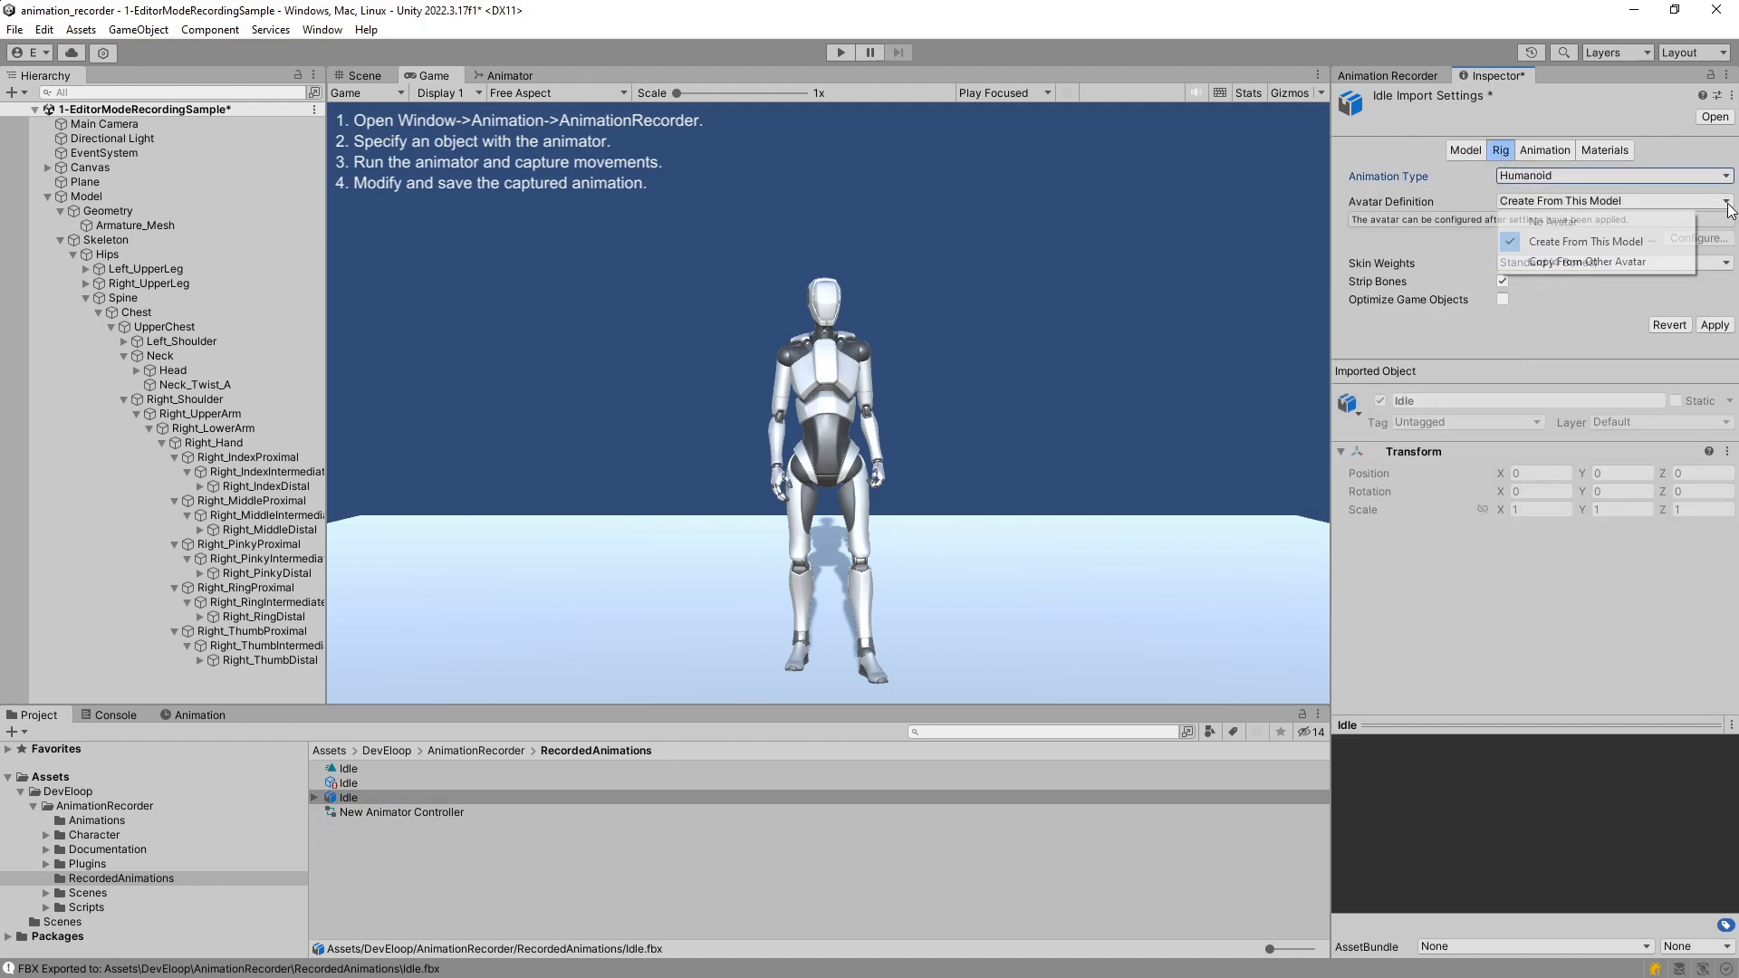
pyautogui.click(1558, 261)
pyautogui.click(1723, 263)
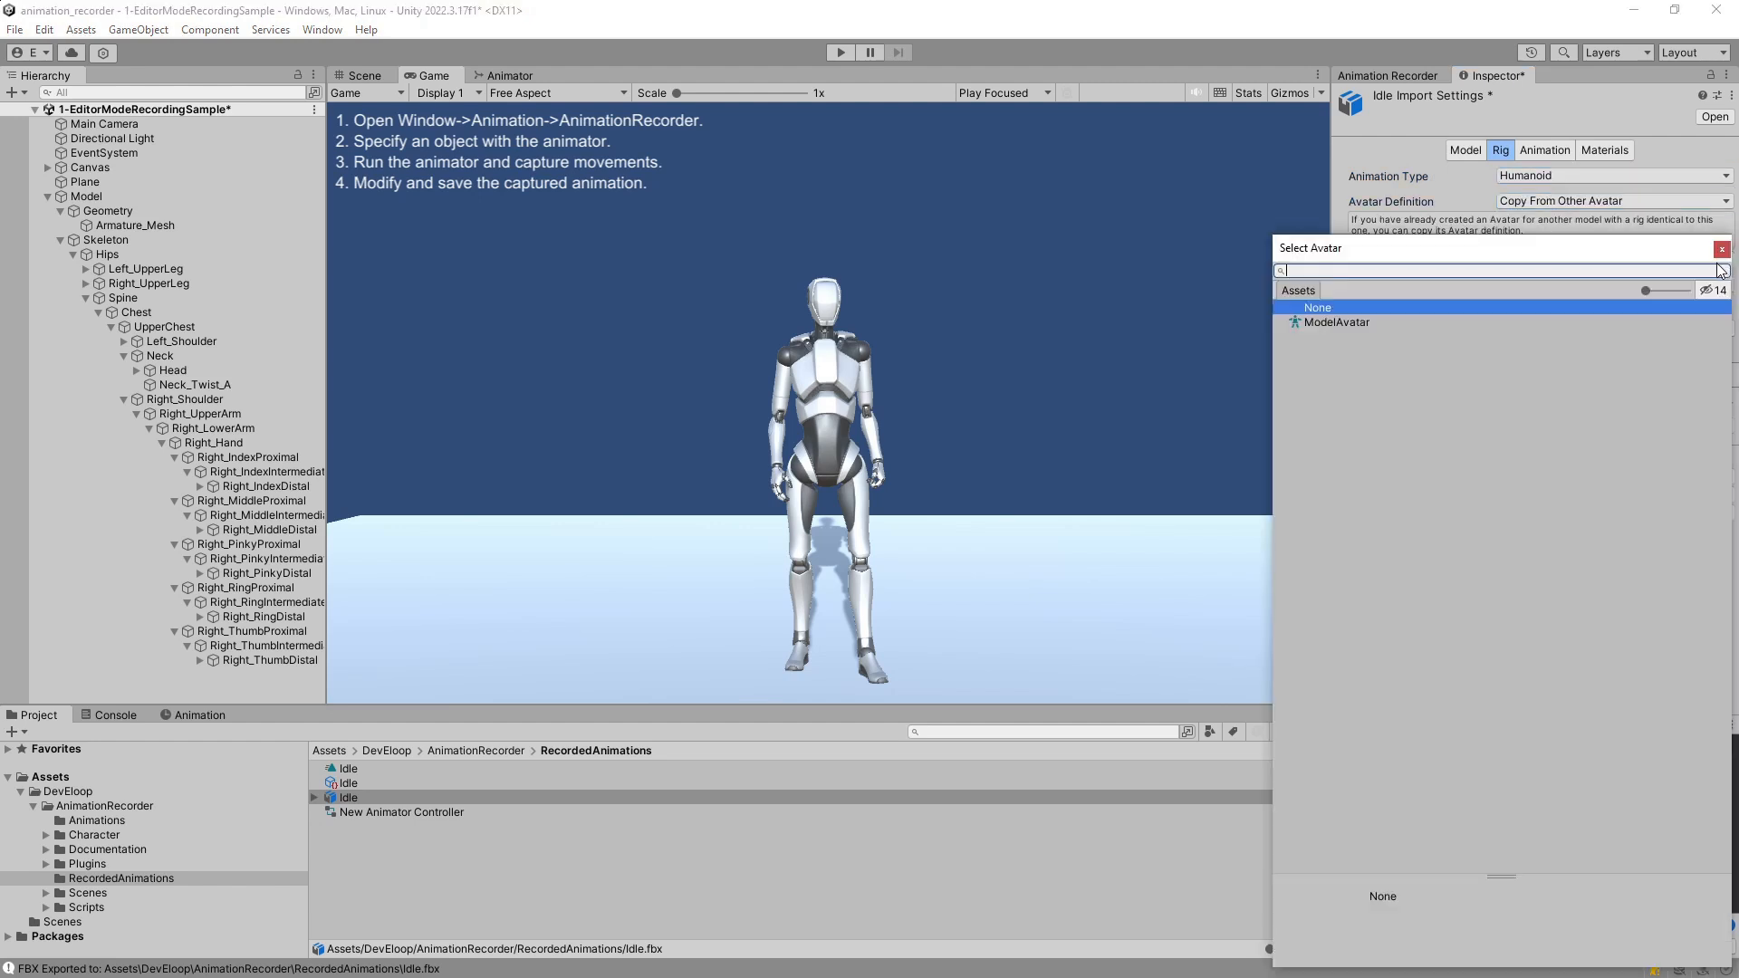
pyautogui.doubleClick(1357, 323)
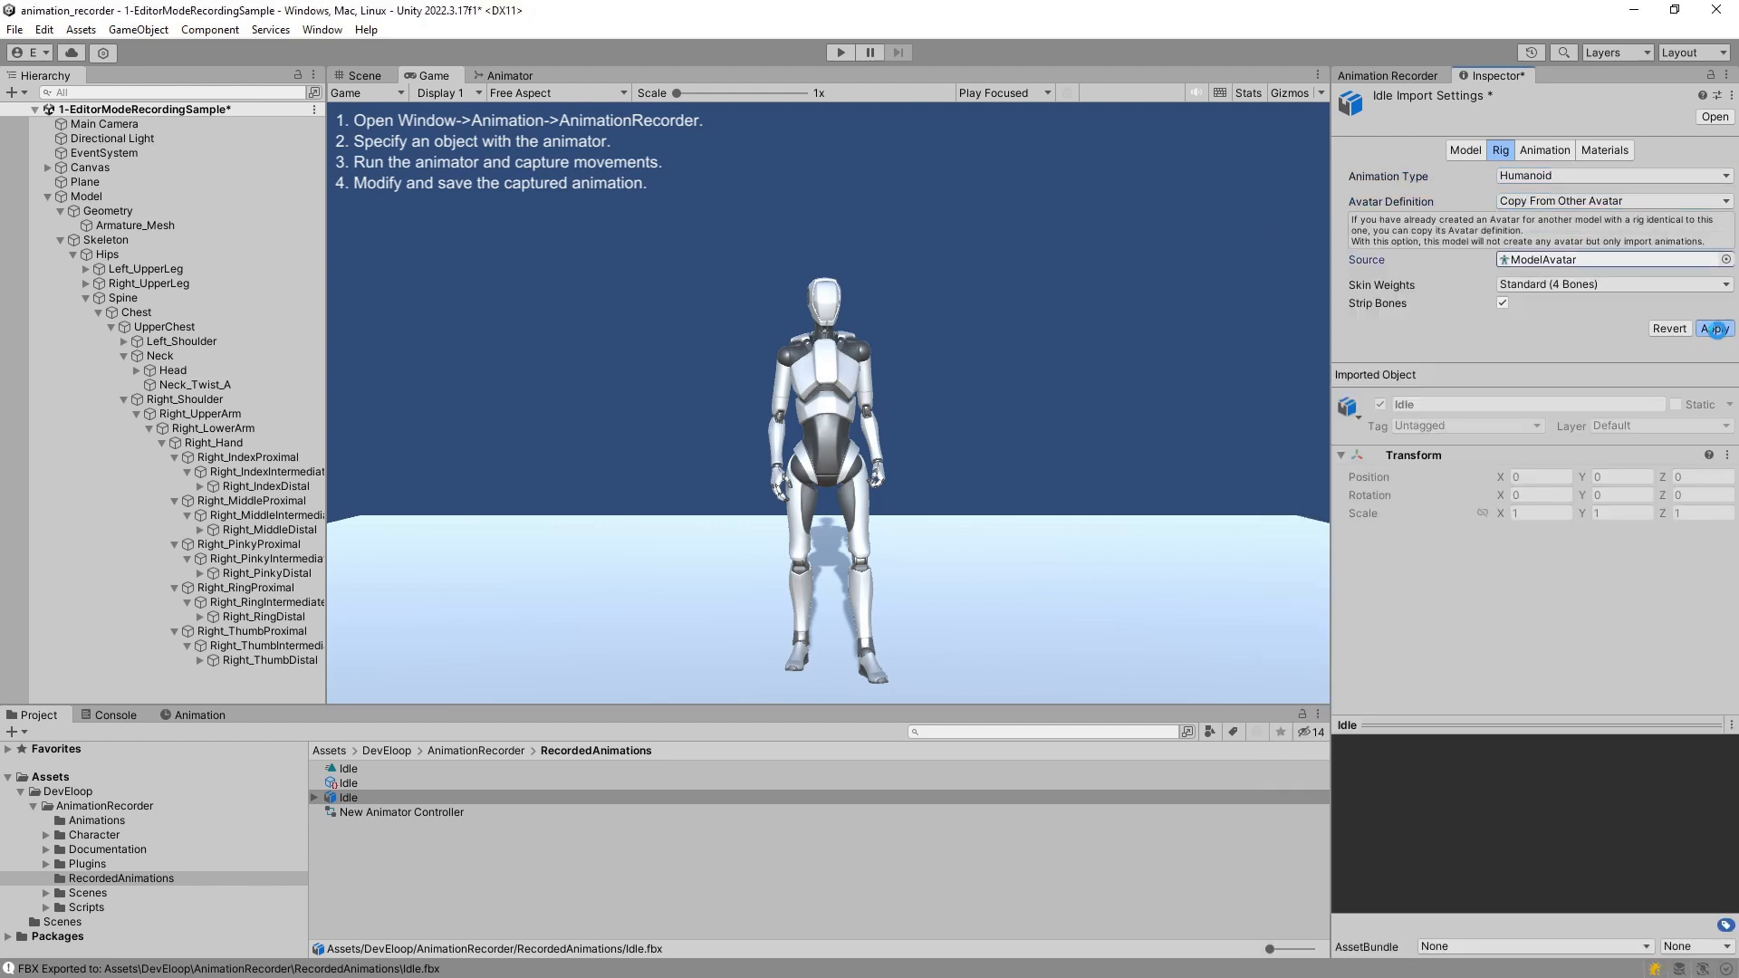
pyautogui.click(1717, 329)
# Create a fresh Animator Controller with the default name in RecordedAnimations for the exported FBX animation and open it
pyautogui.rightClick(346, 867)
pyautogui.moveTo(487, 379)
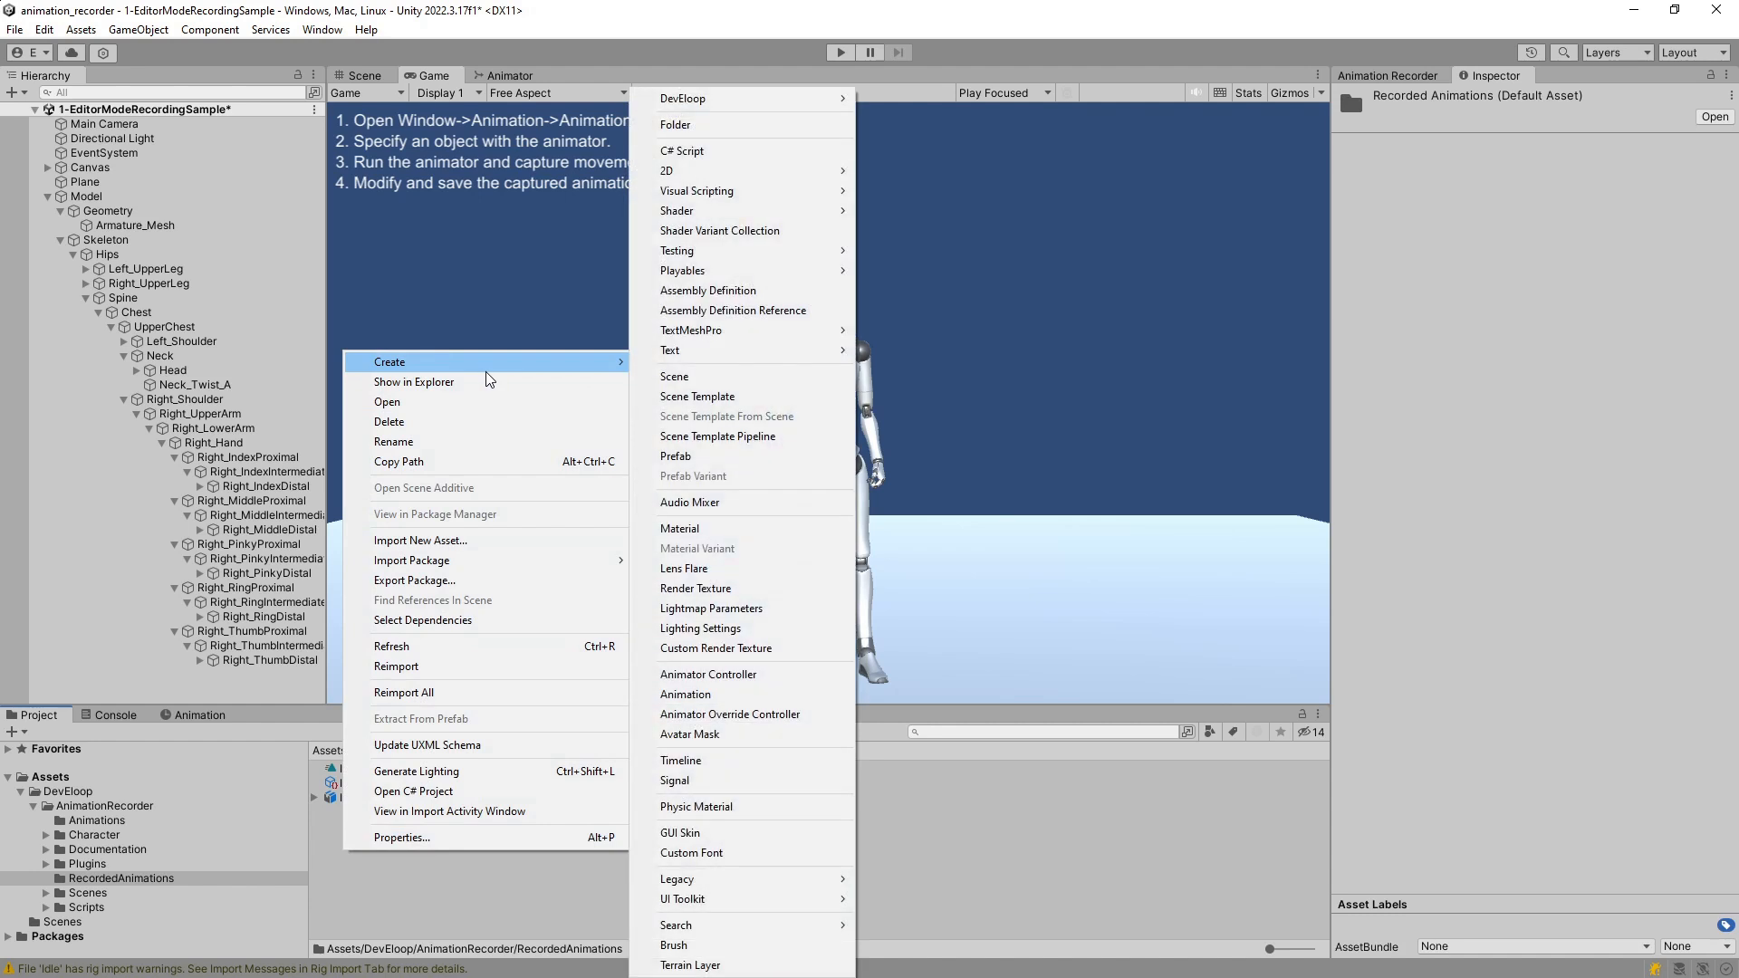
pyautogui.click(711, 674)
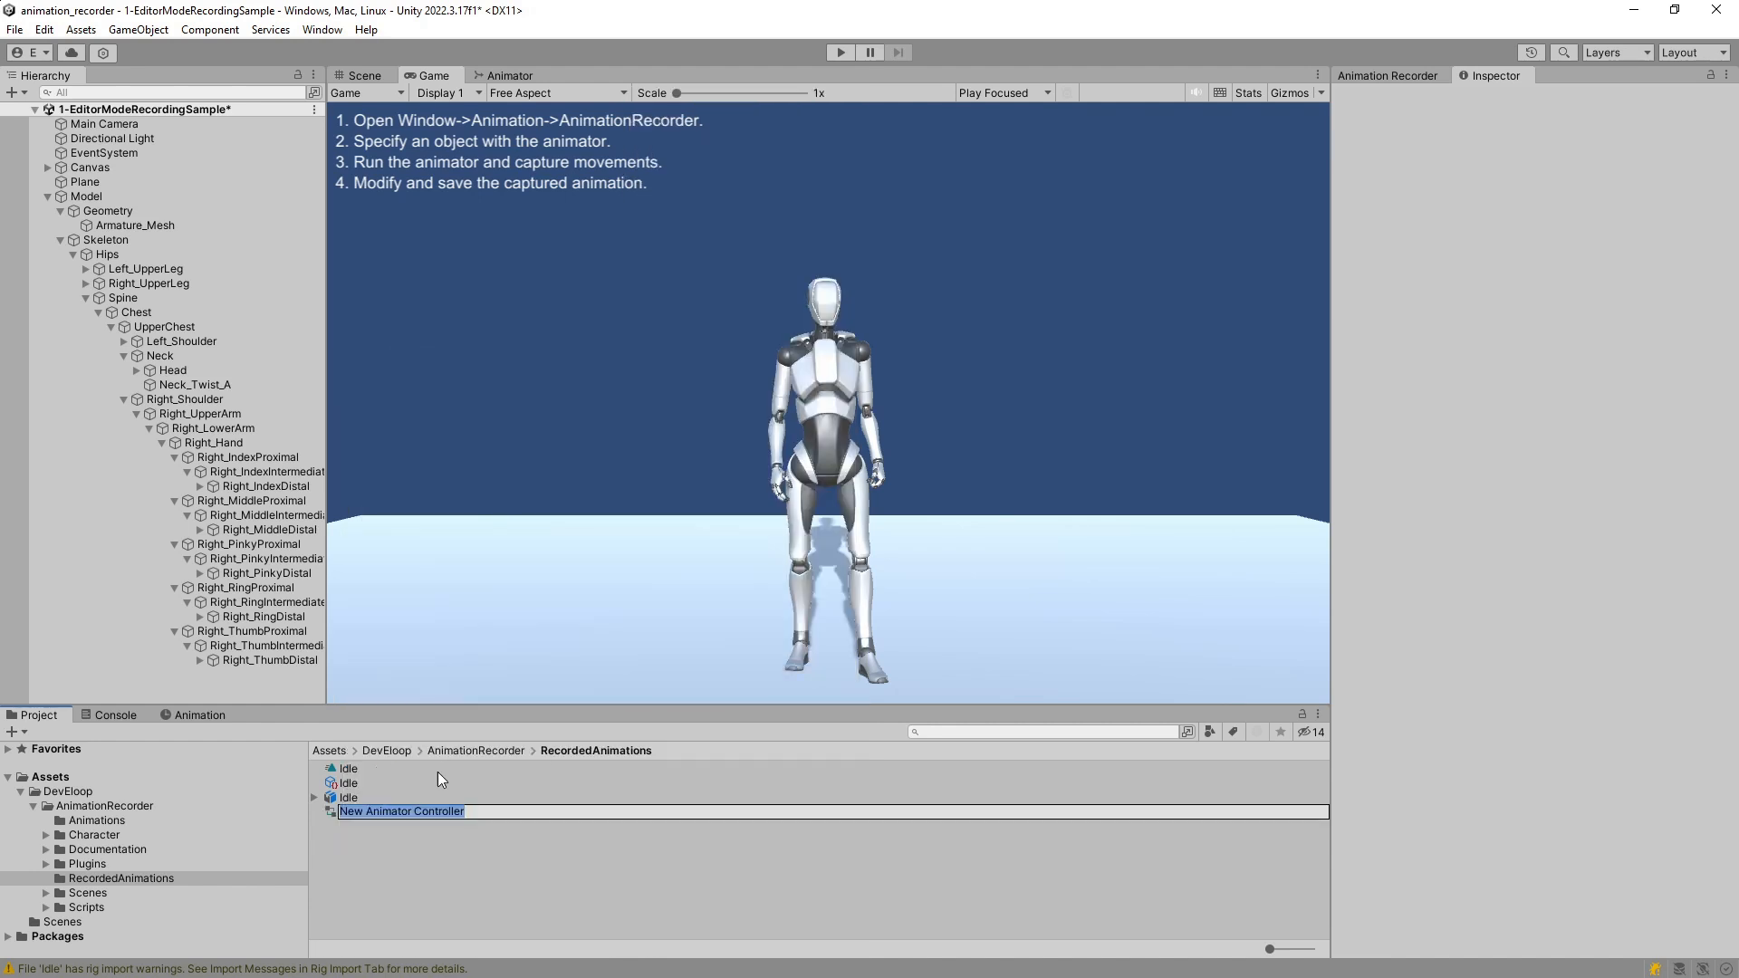
pyautogui.press('Return')
pyautogui.doubleClick(393, 811)
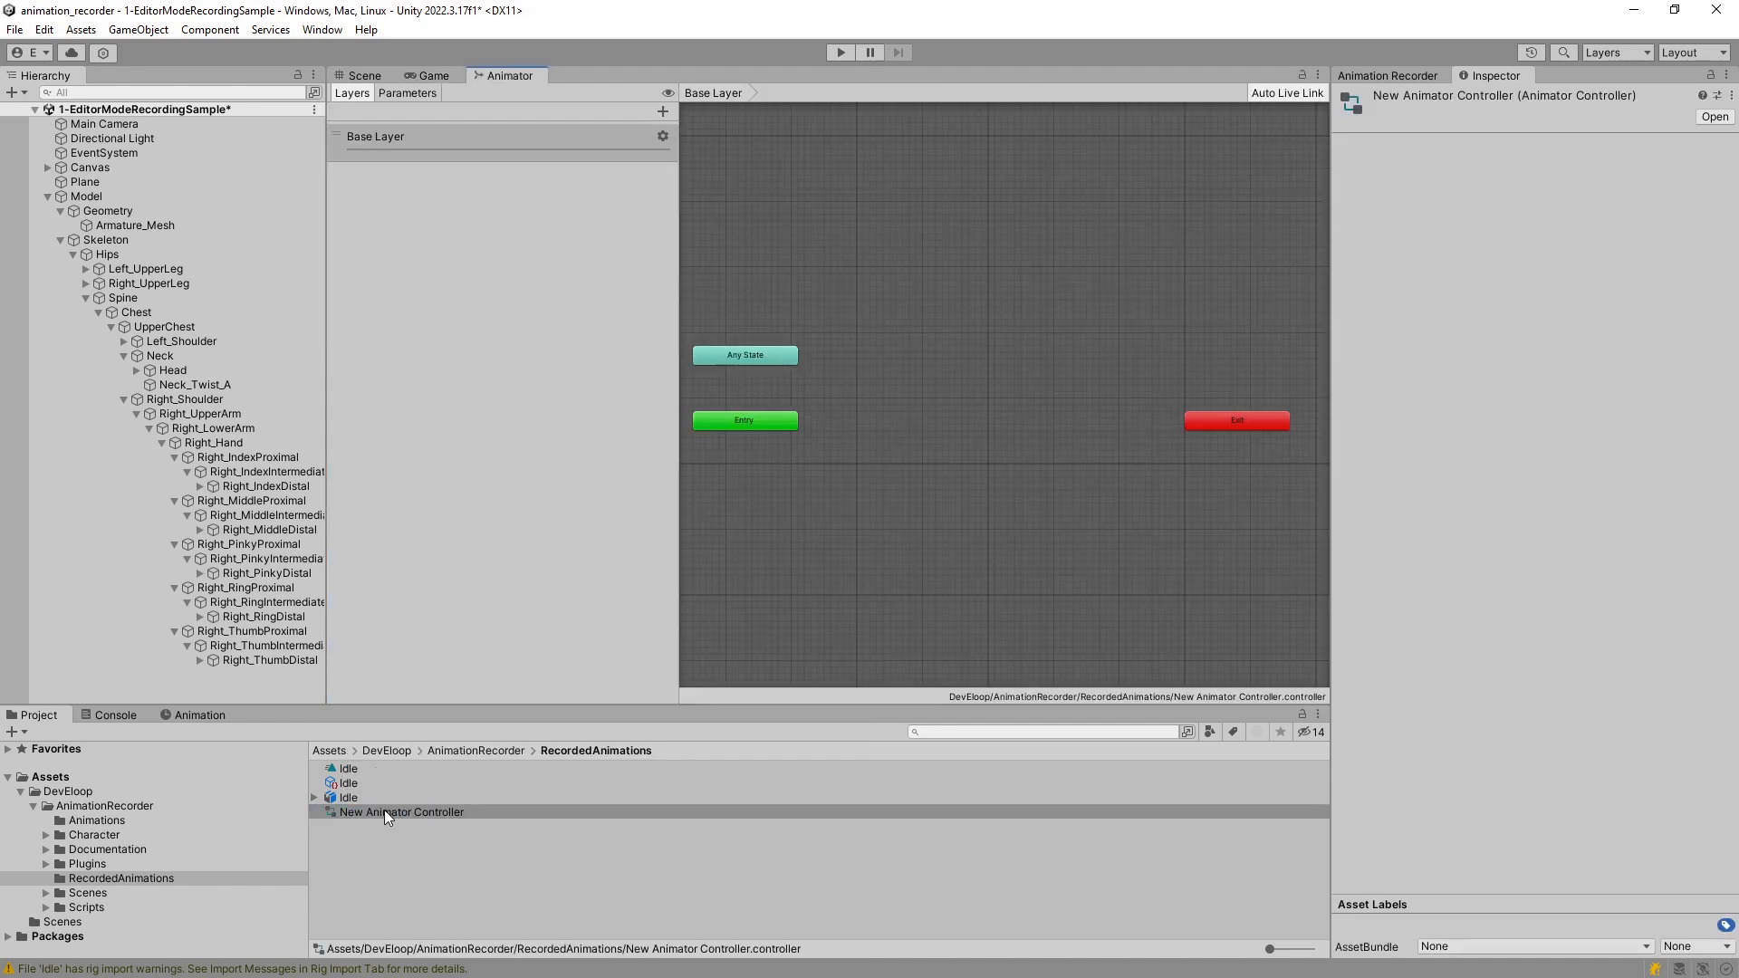
# Add the exported FBX's Idle animation as the default state in New Animator Controller and assign that controller to Model's Animator component
pyautogui.moveTo(741, 476); pyautogui.dragTo(738, 476)
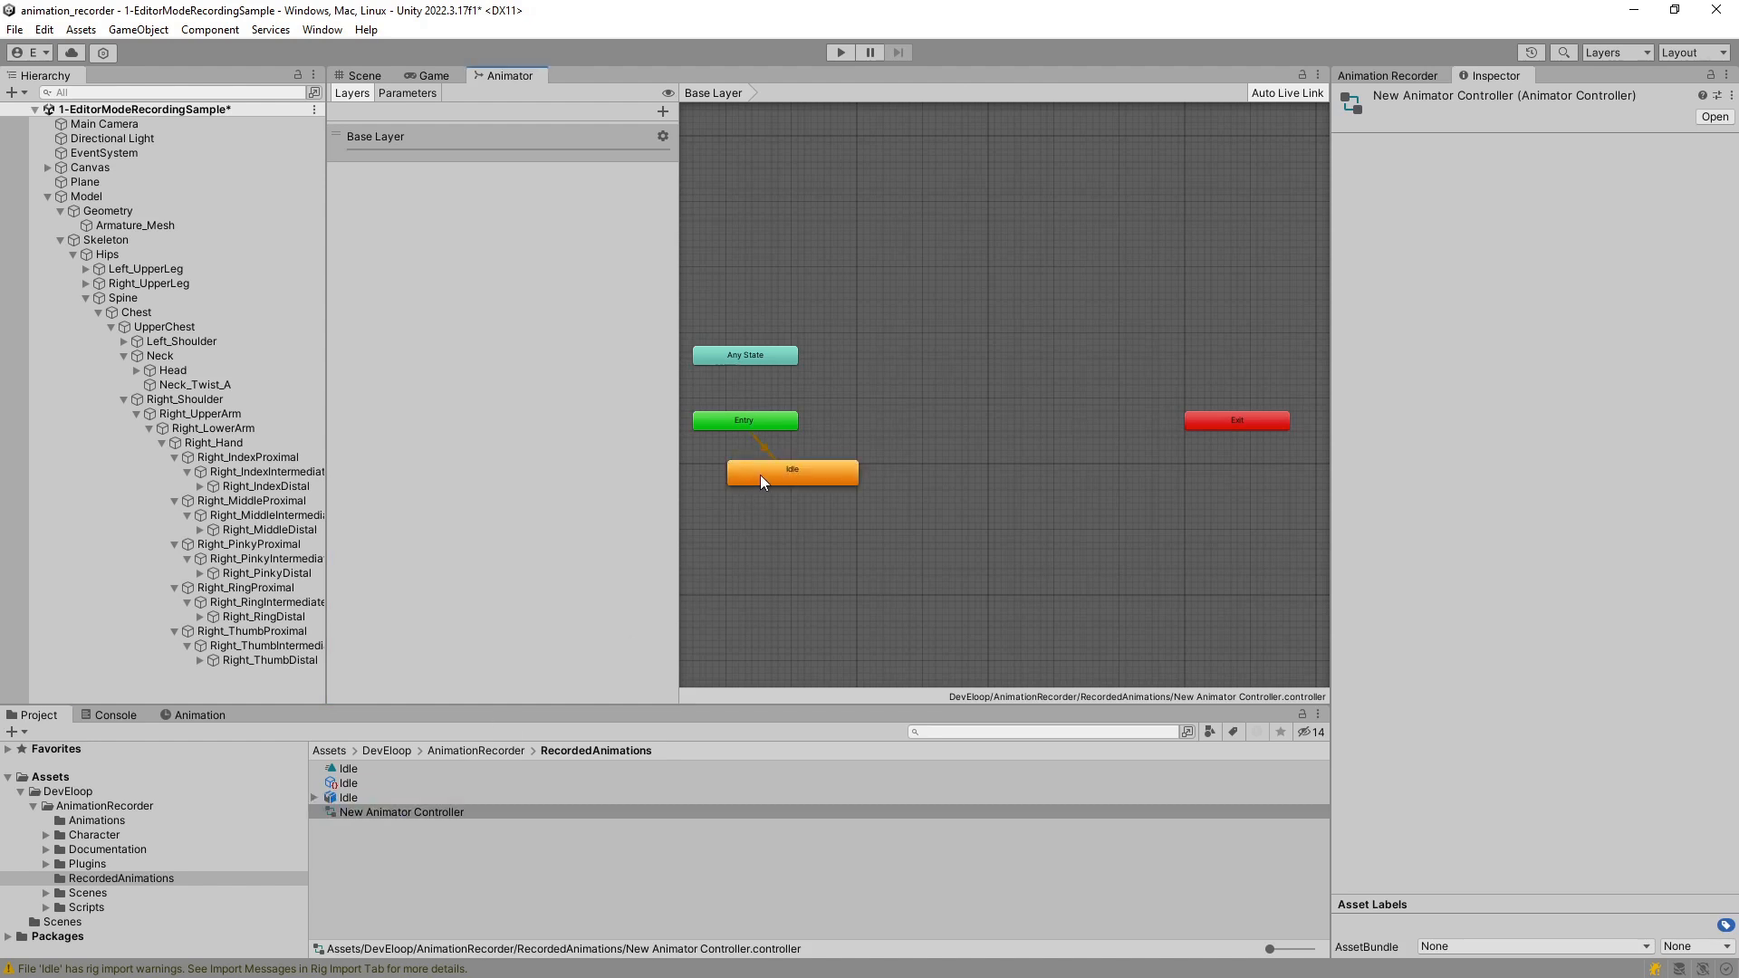
pyautogui.click(434, 76)
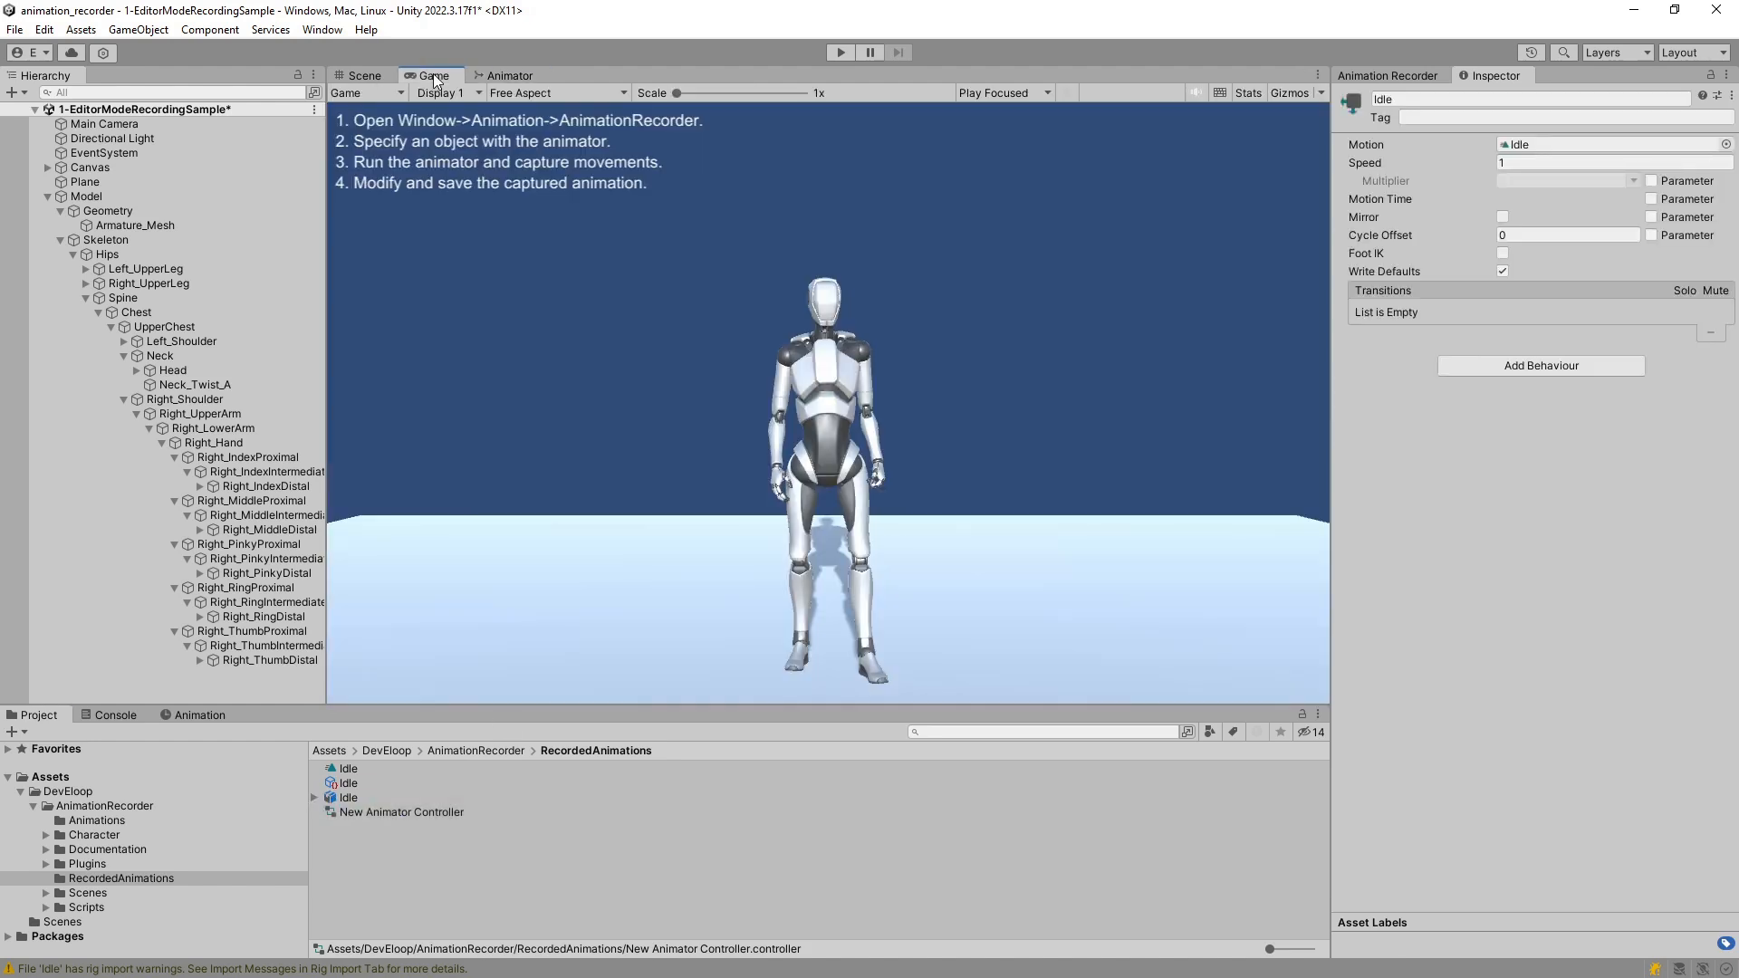
pyautogui.click(127, 198)
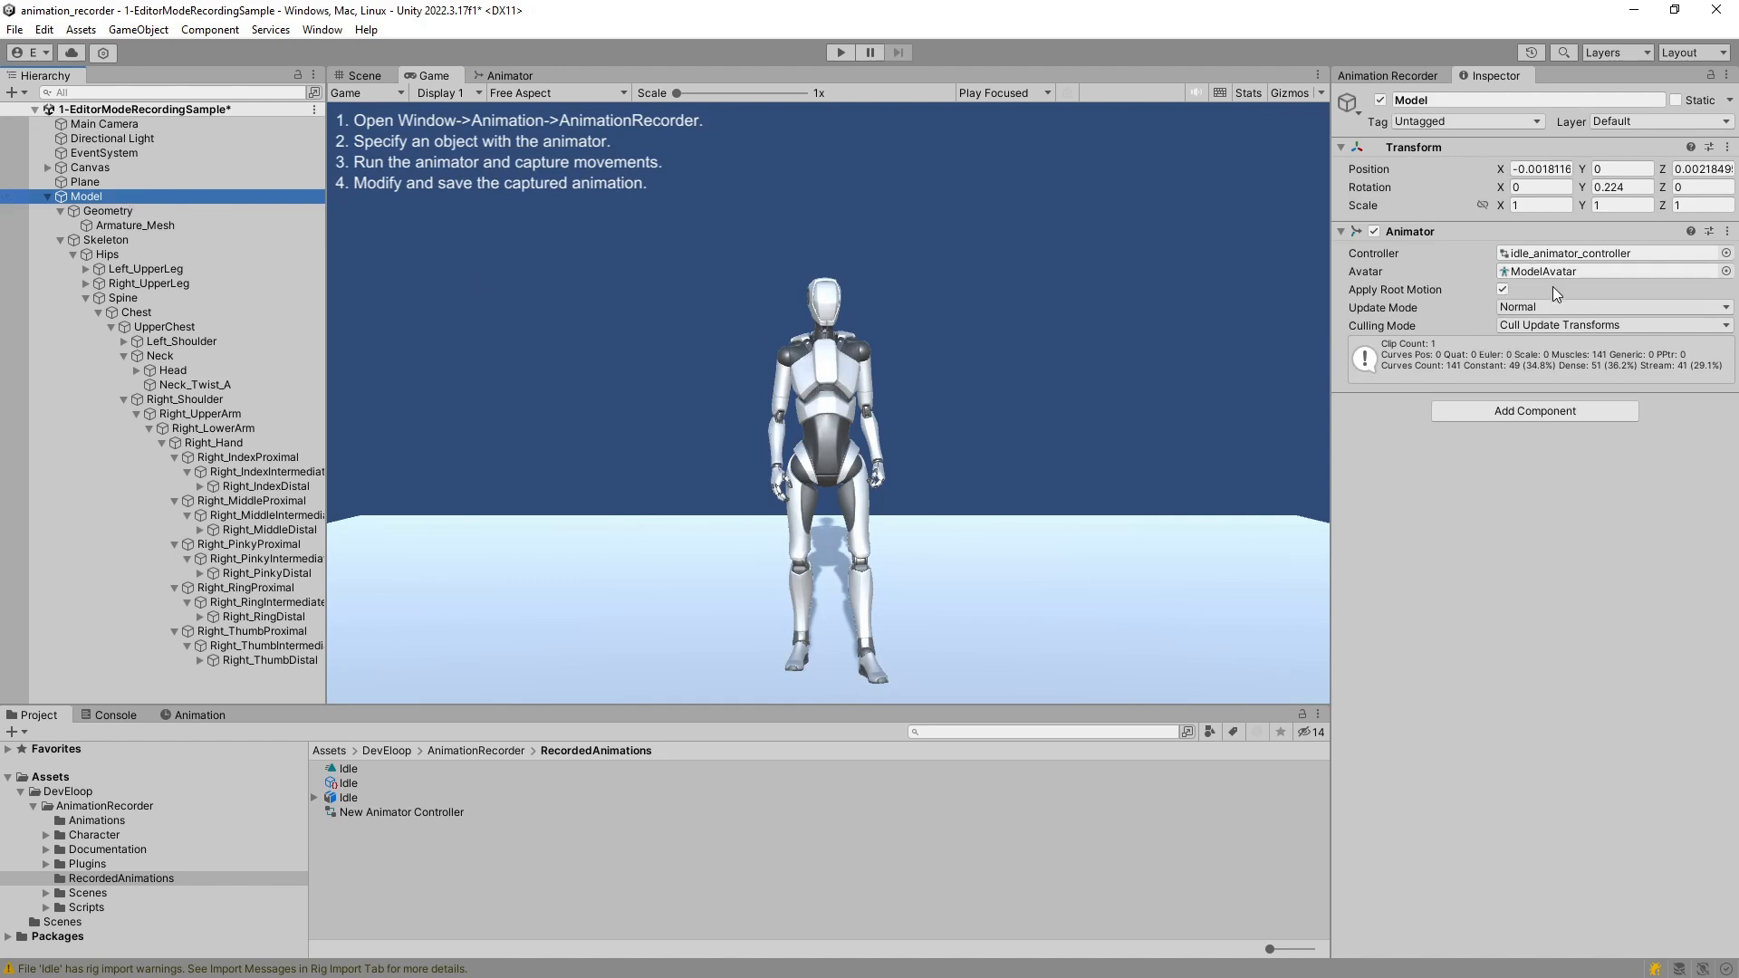
pyautogui.moveTo(417, 811); pyautogui.dragTo(1565, 258)
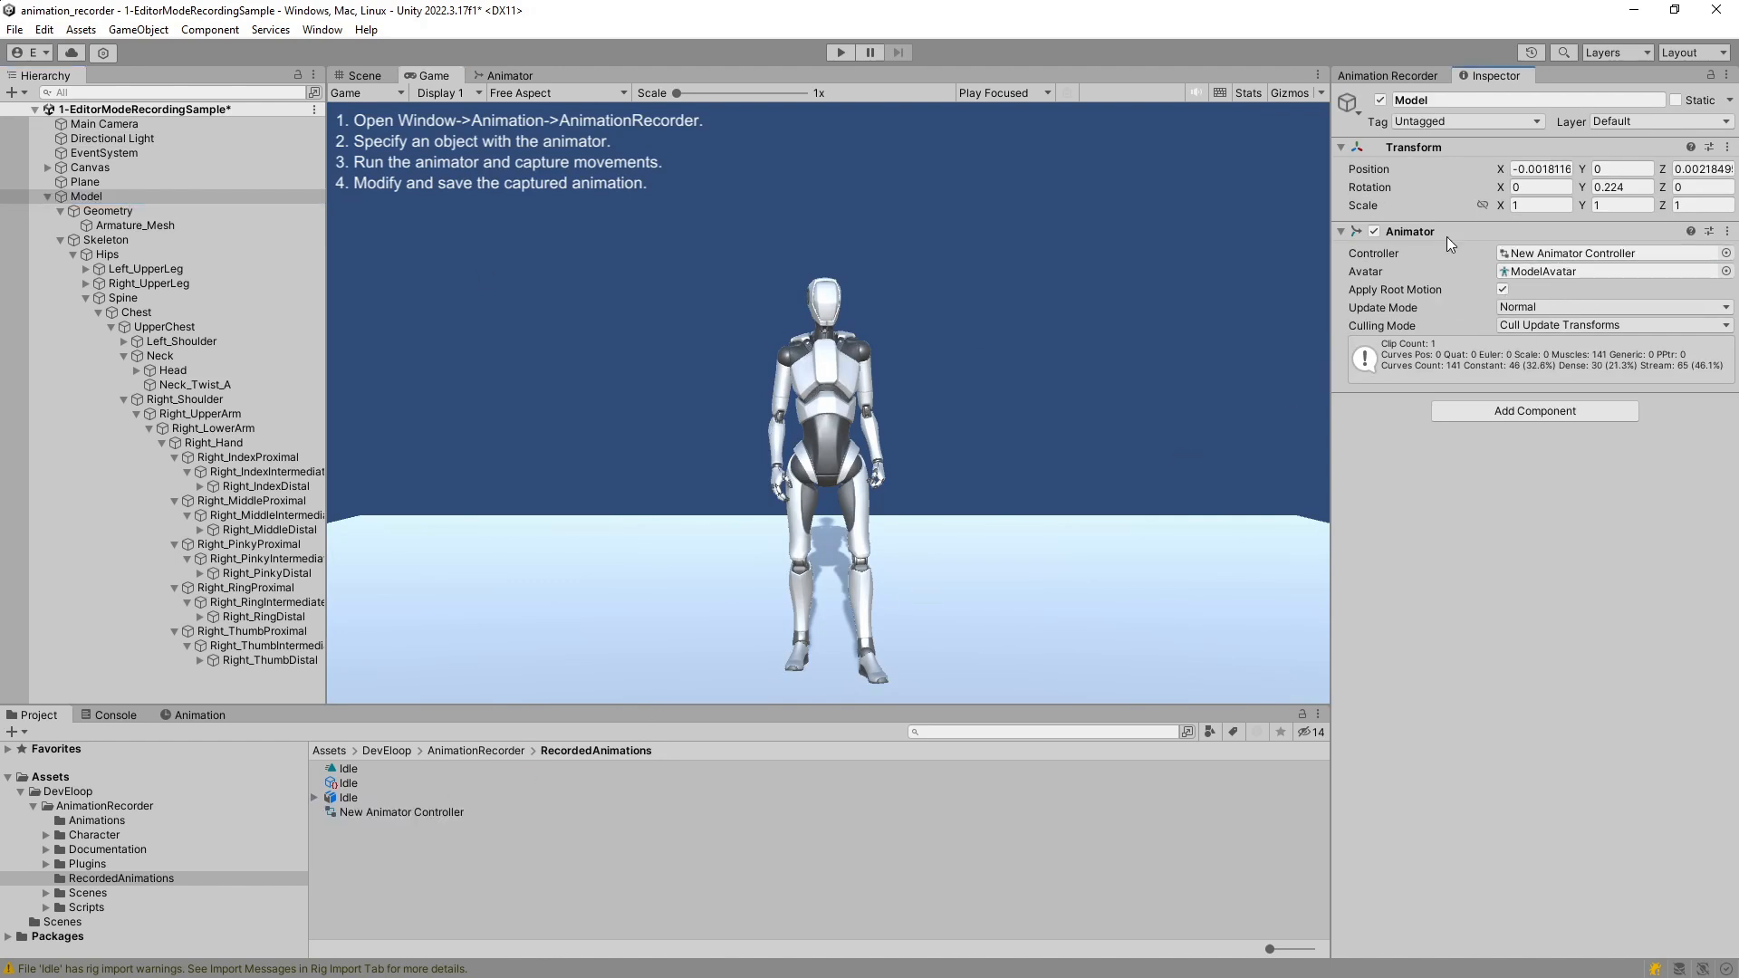
# Run the scene to check the exported Idle animation on the model, and stop playback
pyautogui.click(836, 56)
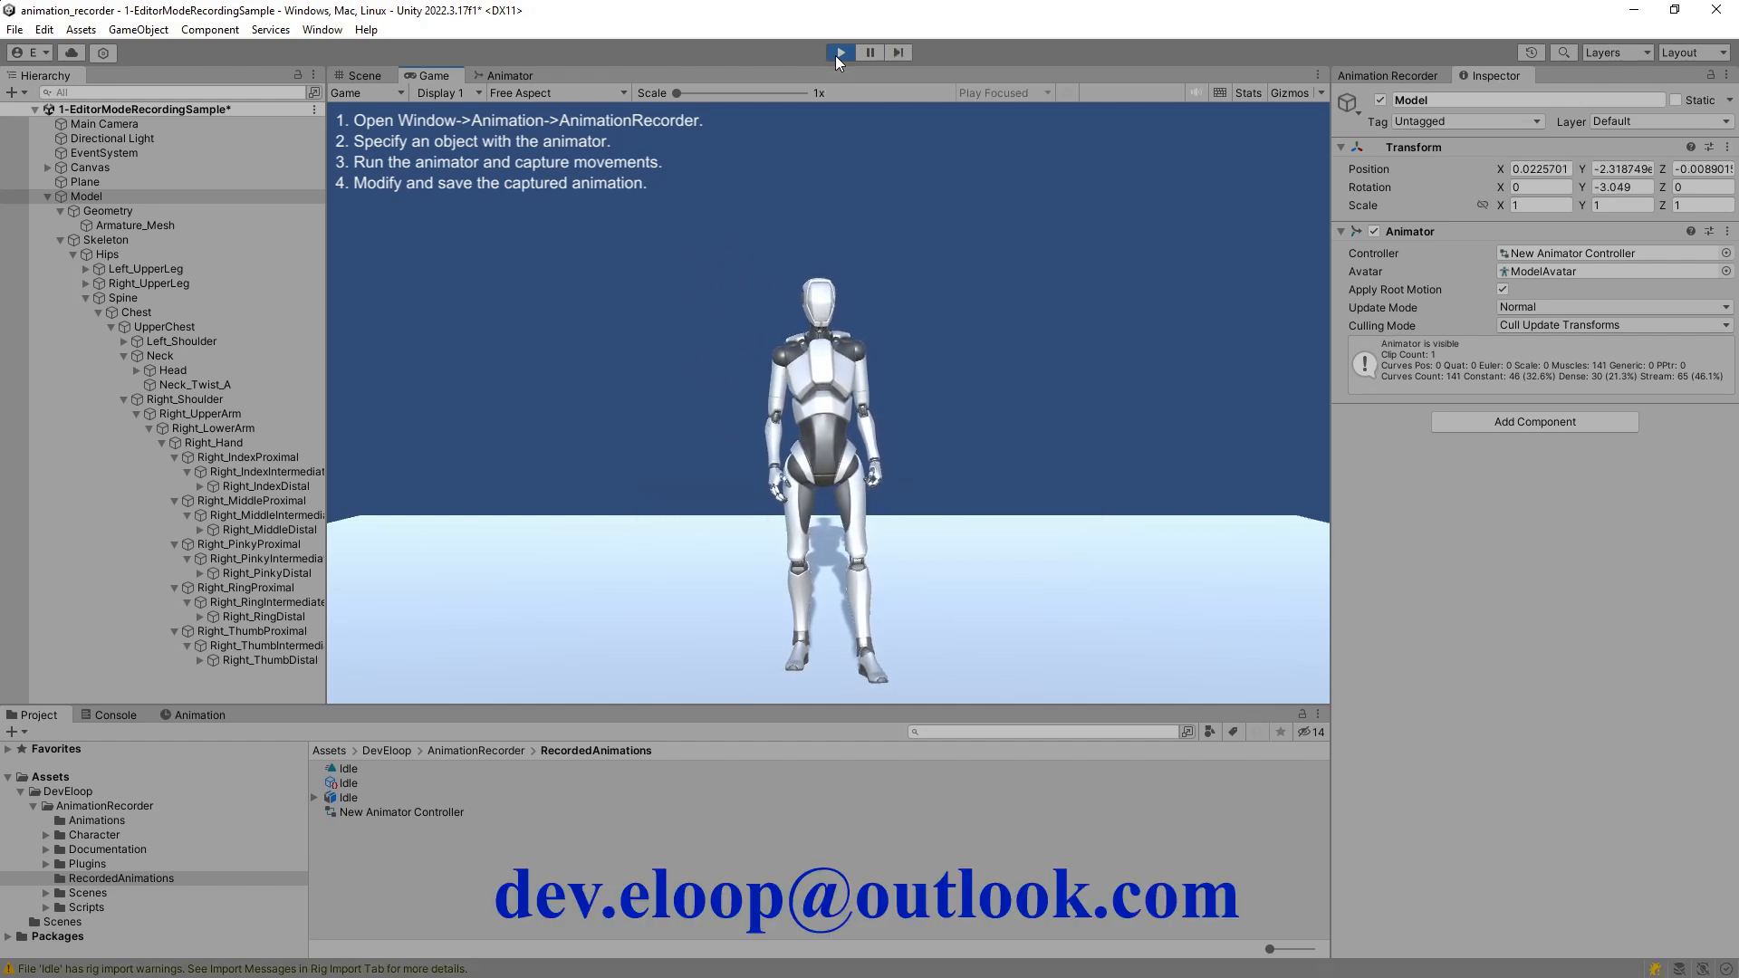
pyautogui.click(835, 57)
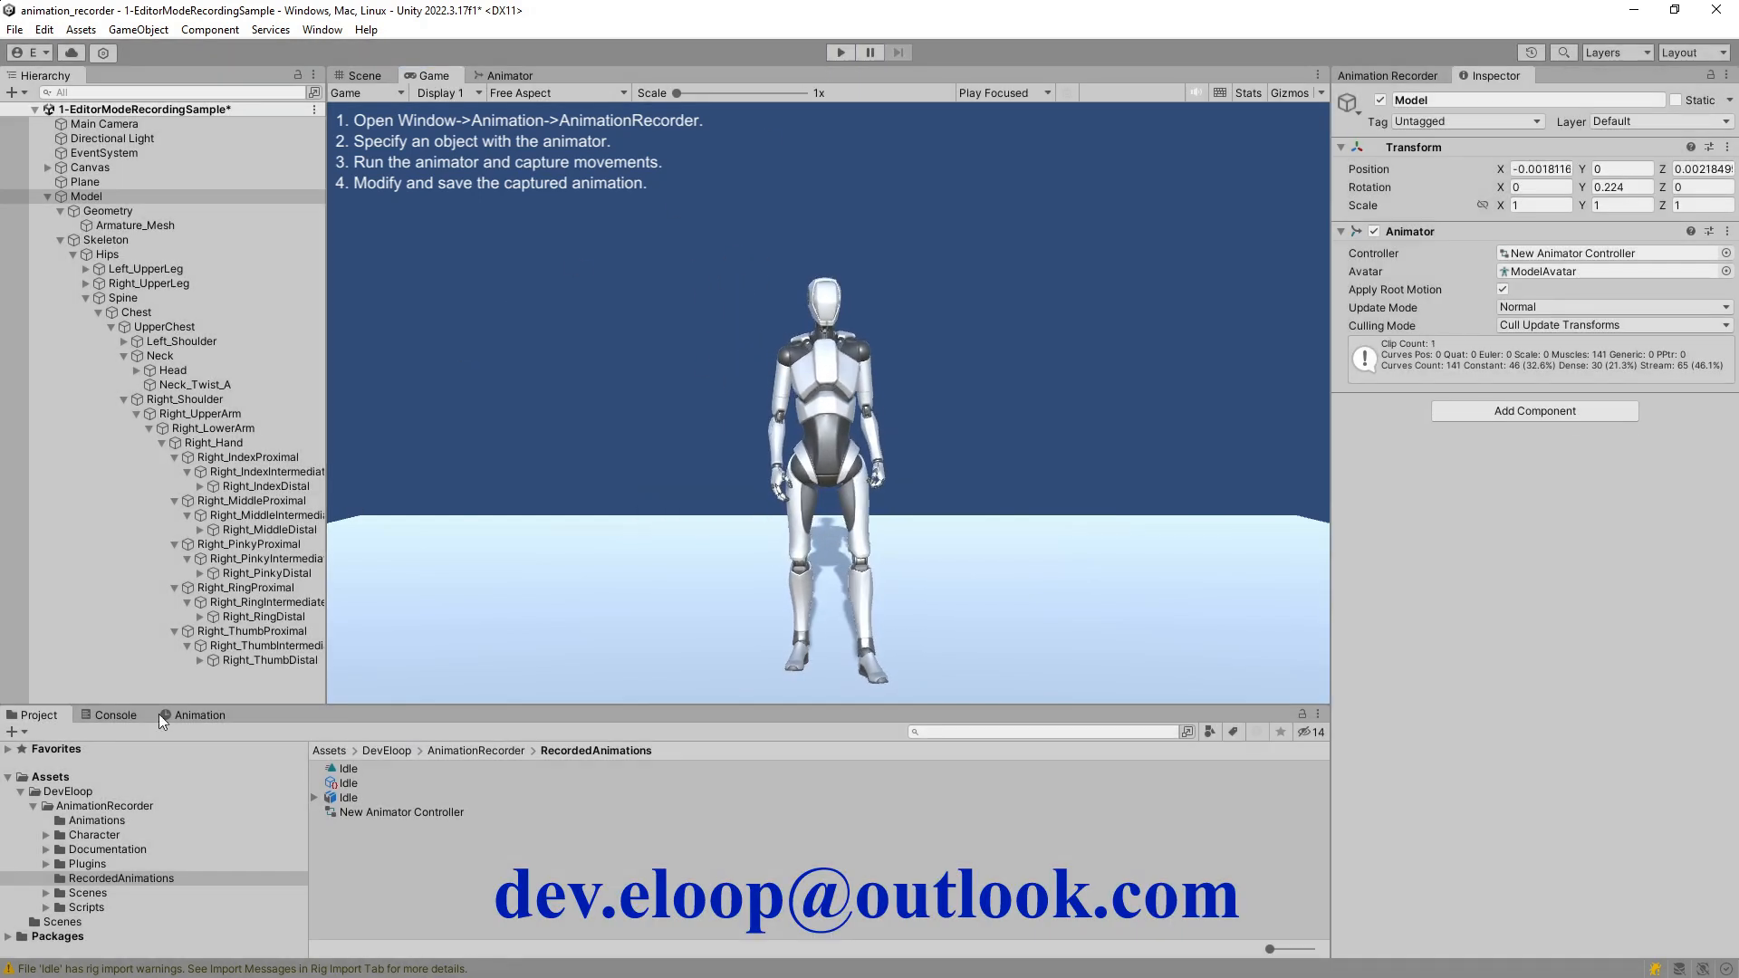